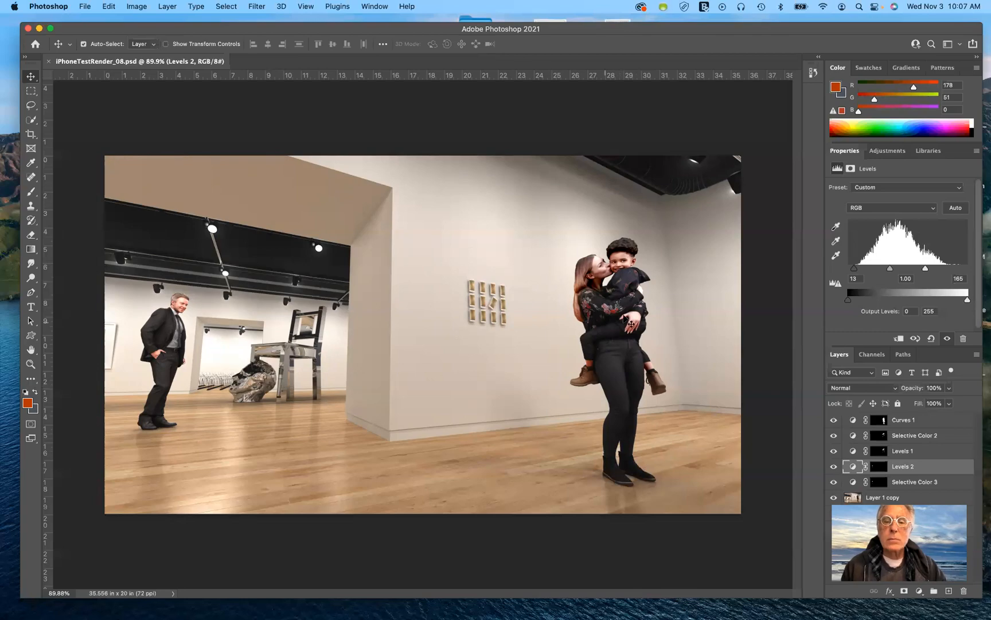
Switch to LightWave Modeler and examine the woman-and-child model from another angle in the perspective view.
key("ctrl+Right")
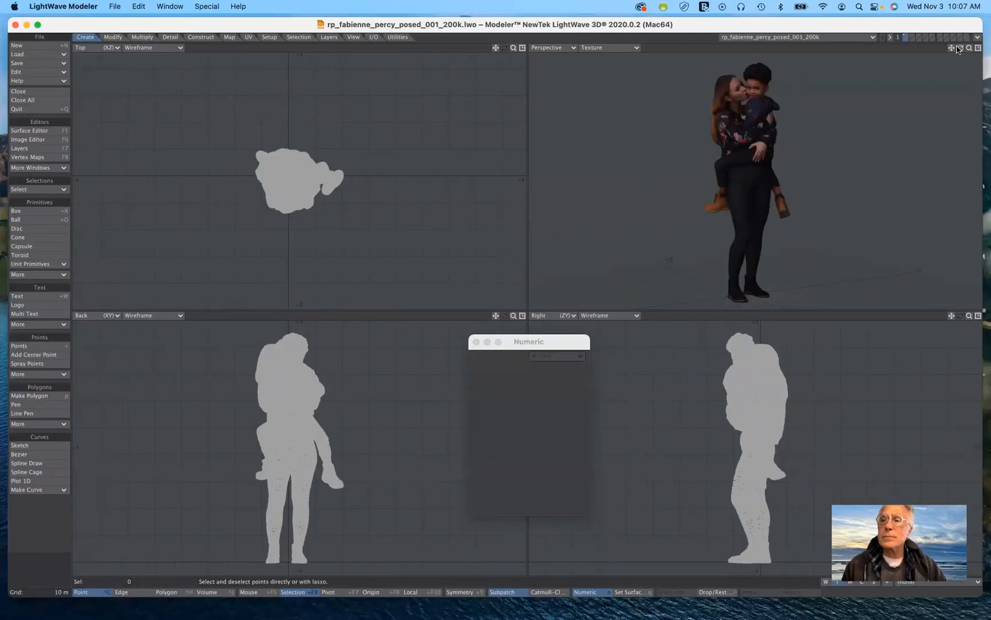
mouse_move(961, 51)
left_mouse_down()
mouse_move(852, 53)
mouse_move(982, 52)
mouse_move(971, 60)
mouse_move(941, 57)
mouse_move(988, 52)
mouse_move(897, 53)
mouse_move(962, 51)
left_mouse_up()
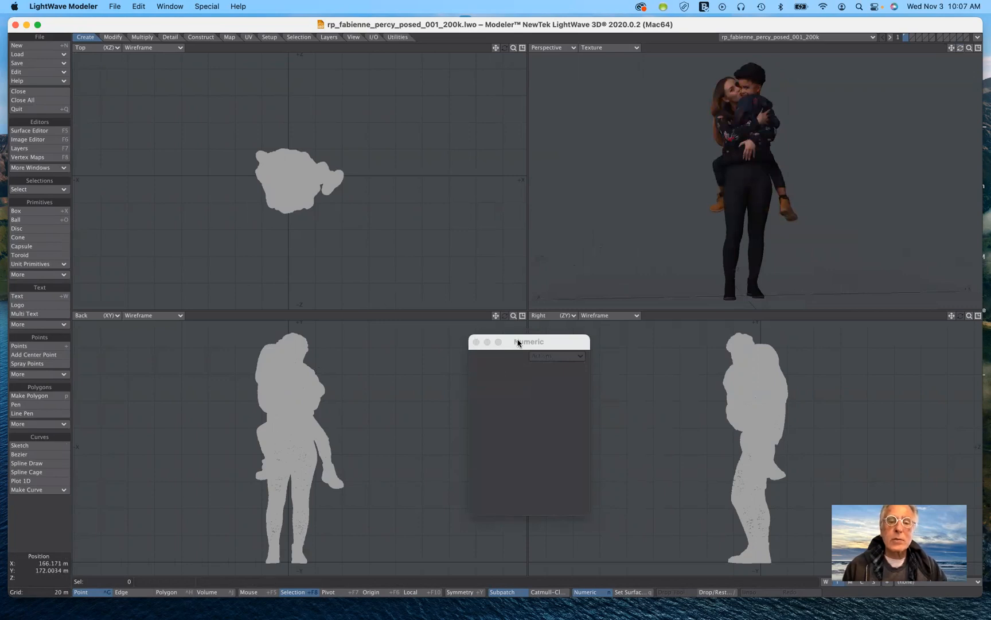
left_click_drag(518, 343, 513, 378)
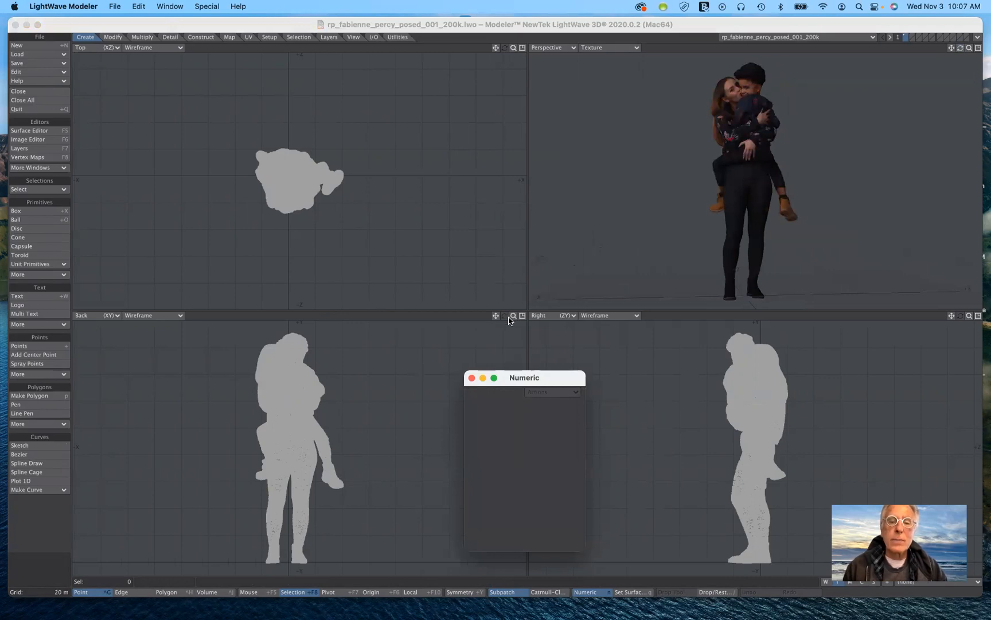
left_click_drag(514, 314, 649, 314)
mouse_move(511, 348)
left_mouse_down()
mouse_move(479, 358)
mouse_move(504, 354)
left_mouse_up()
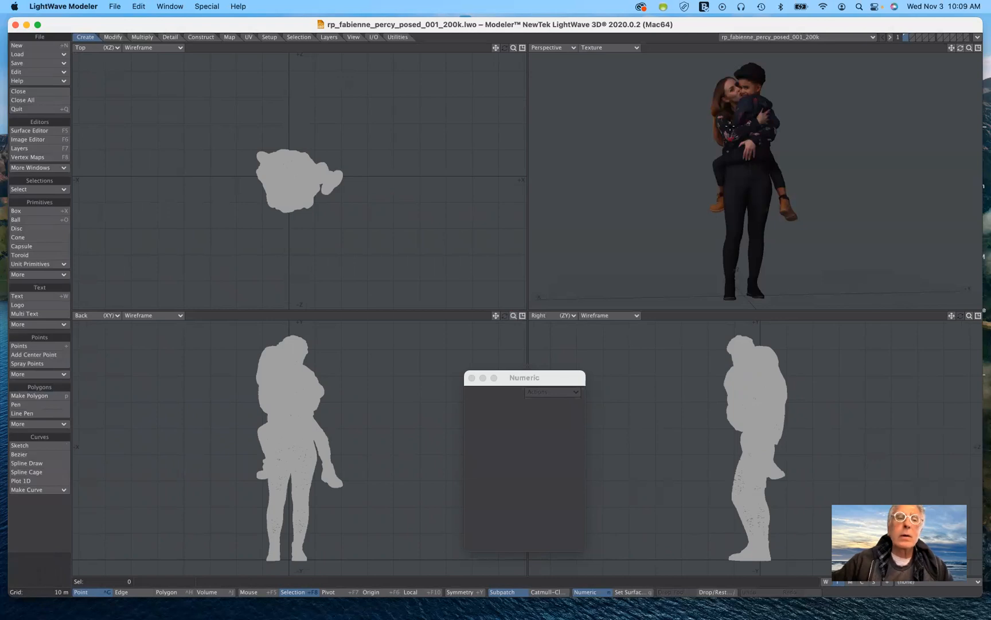
Change the Top viewport to UV Texture and display rp_fabienne_percy_posed_001_dif_8k.jpg as its background image.
left_click(102, 52)
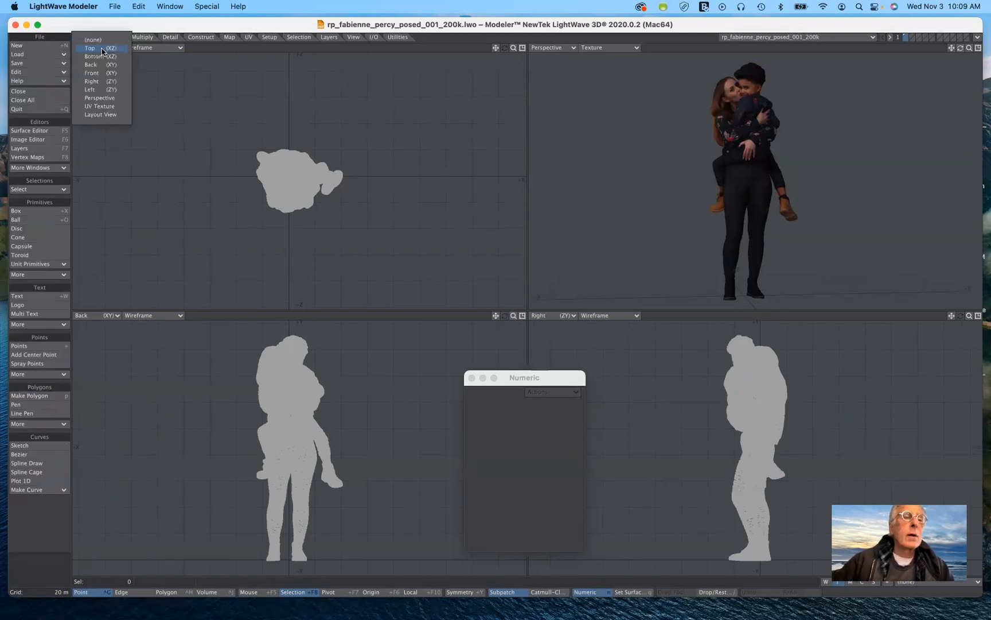
left_click(100, 106)
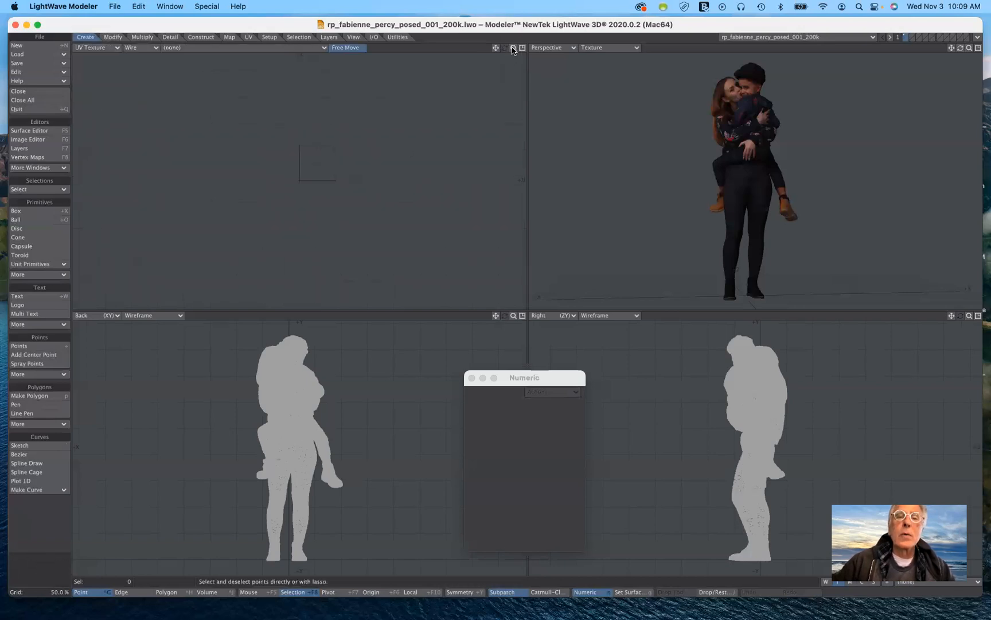
left_click_drag(514, 48, 496, 61)
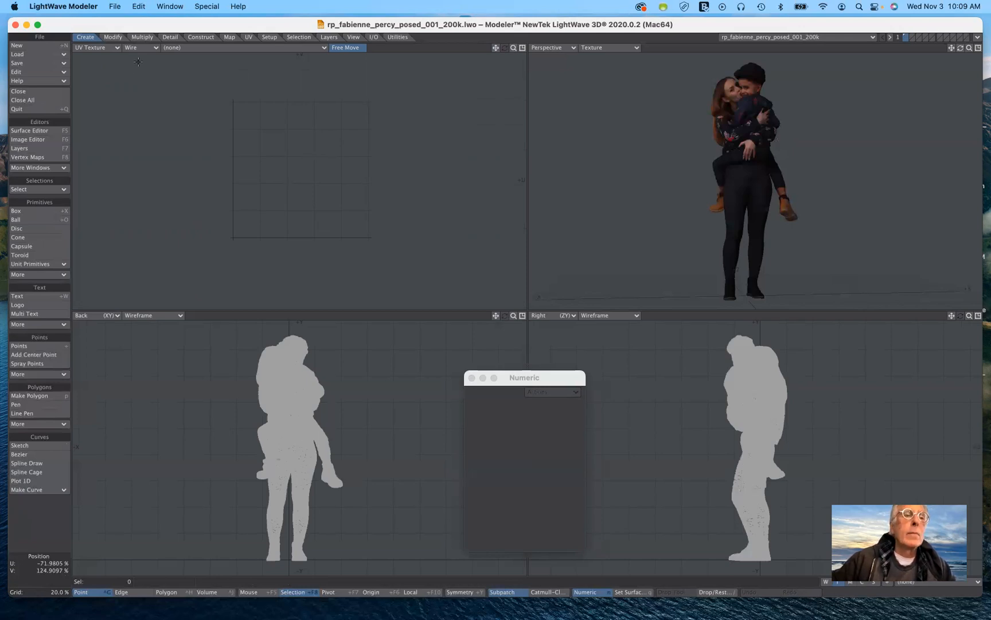
left_click(180, 51)
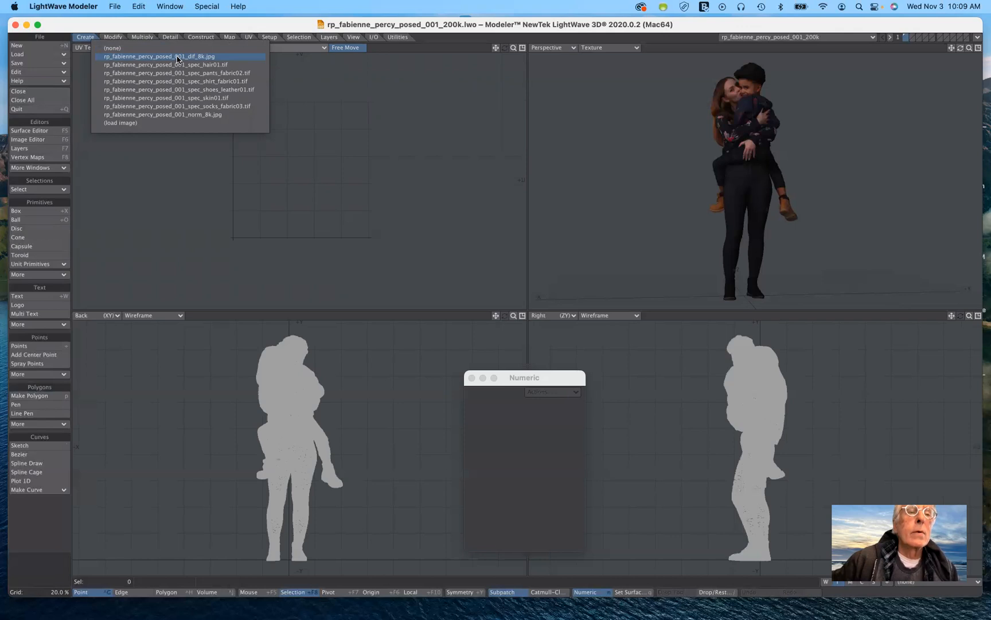
left_click(178, 58)
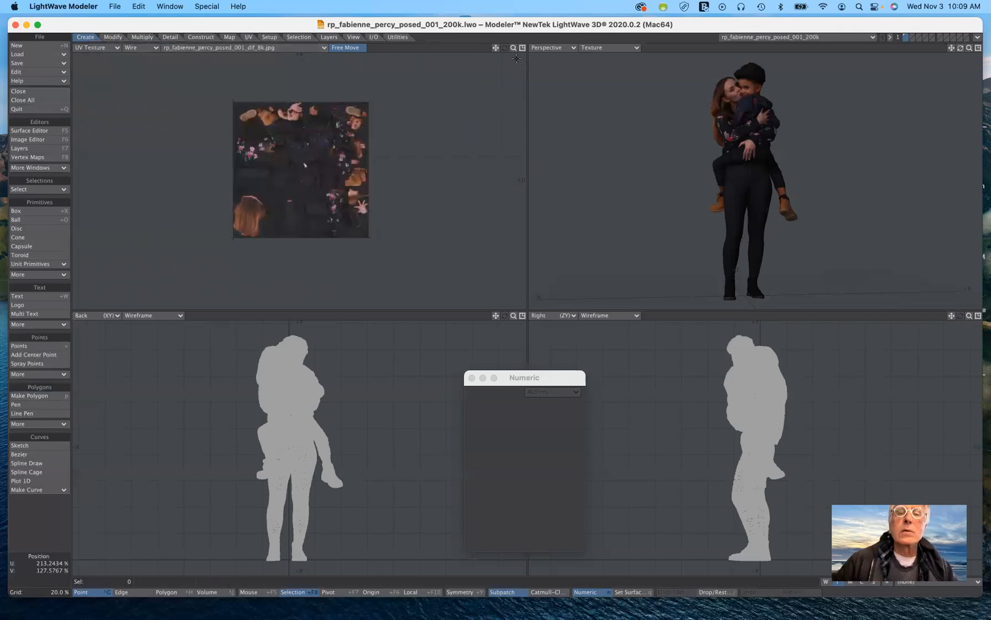
left_click_drag(514, 47, 517, 66)
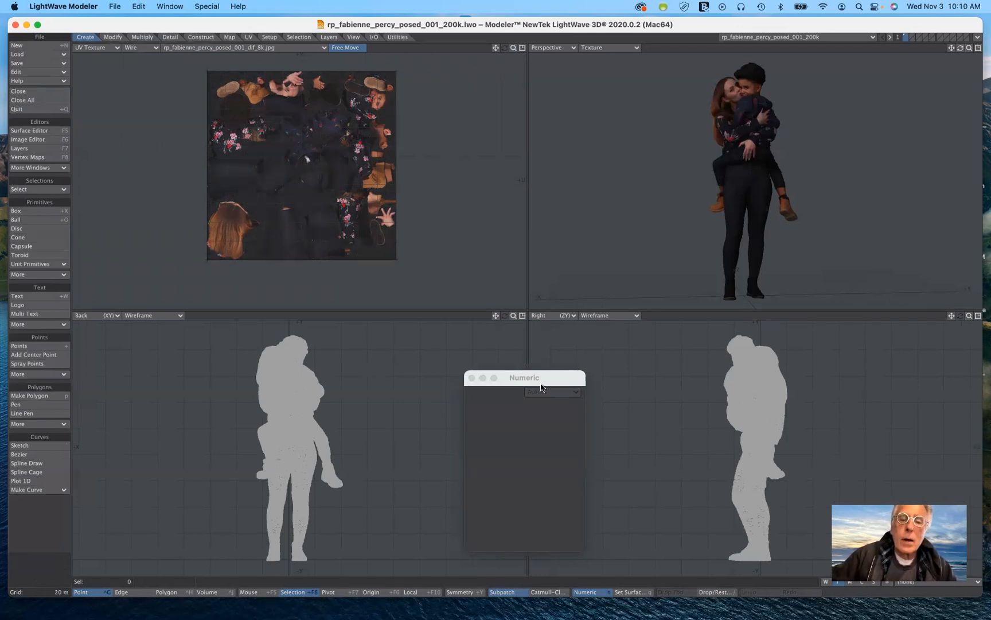
left_click_drag(542, 384, 523, 300)
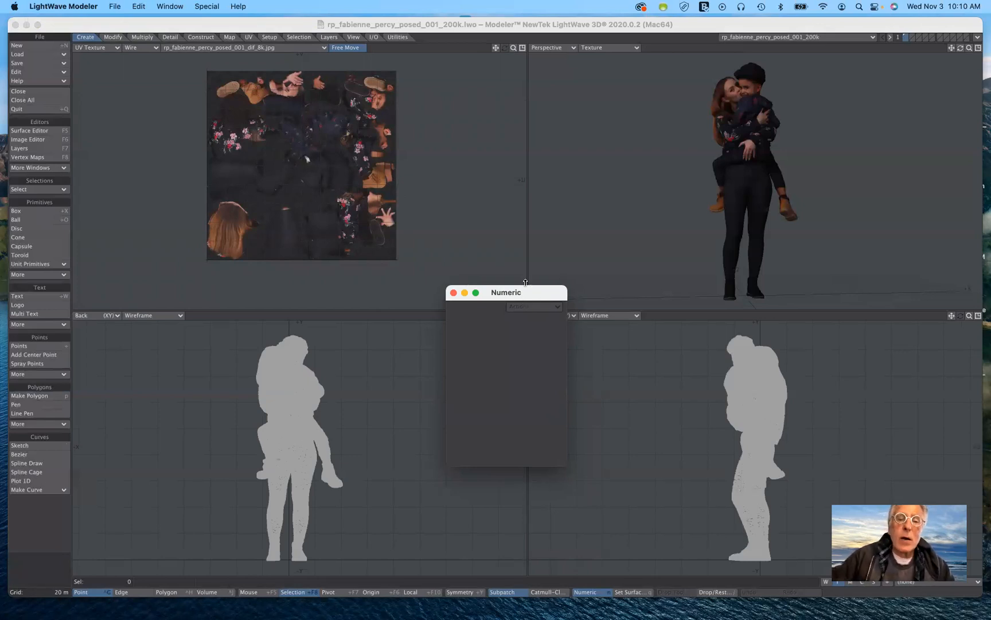
left_click_drag(527, 290, 534, 342)
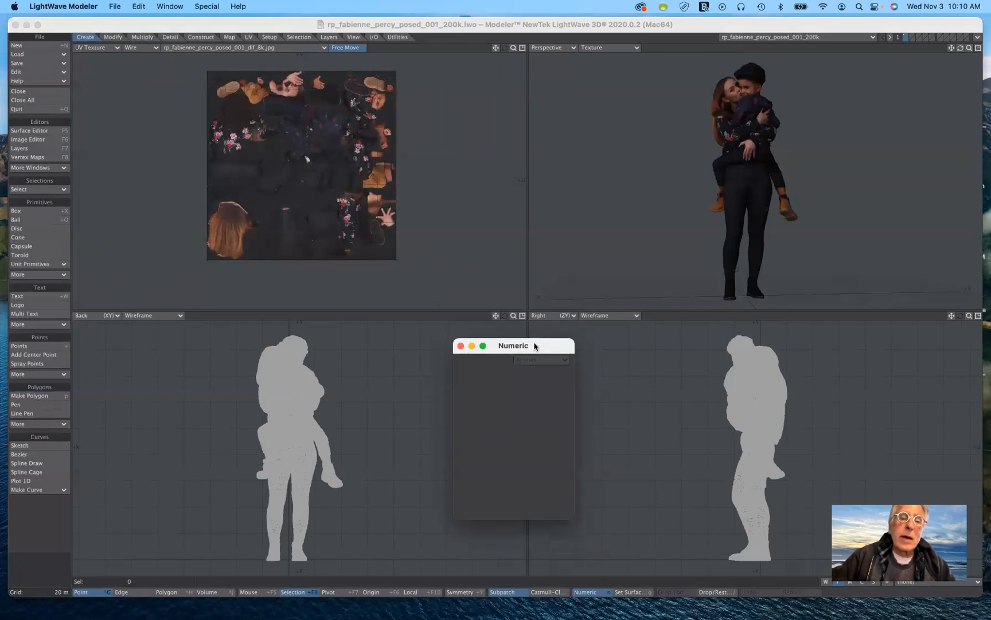
left_click_drag(534, 346, 543, 346)
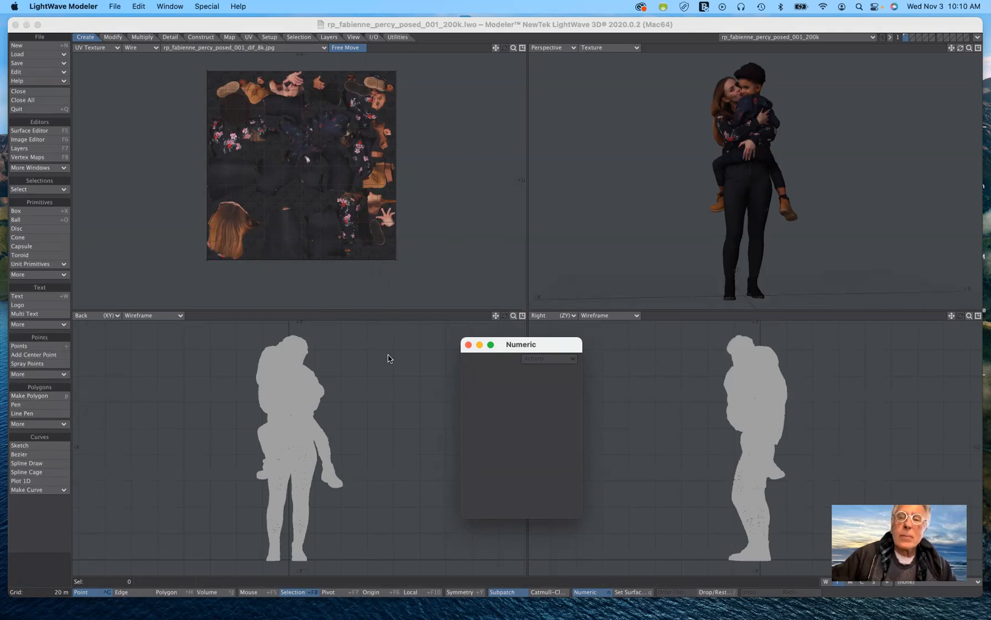
Switch to the TaronHead object, return the UV Texture viewport to Top (XZ), and view the head's face in perspective.
left_click(728, 38)
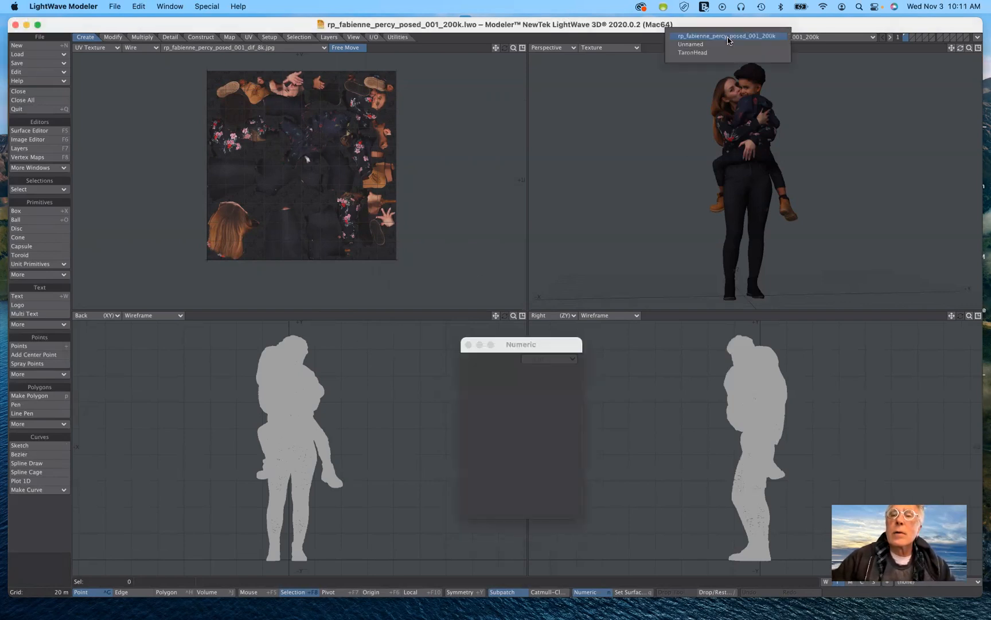
left_click(717, 53)
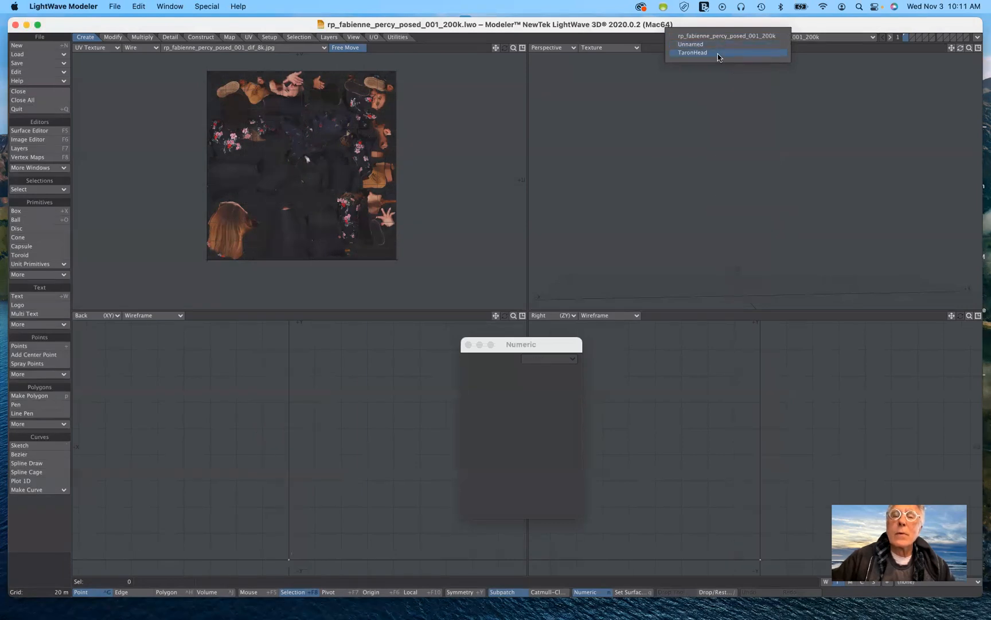
left_click(91, 47)
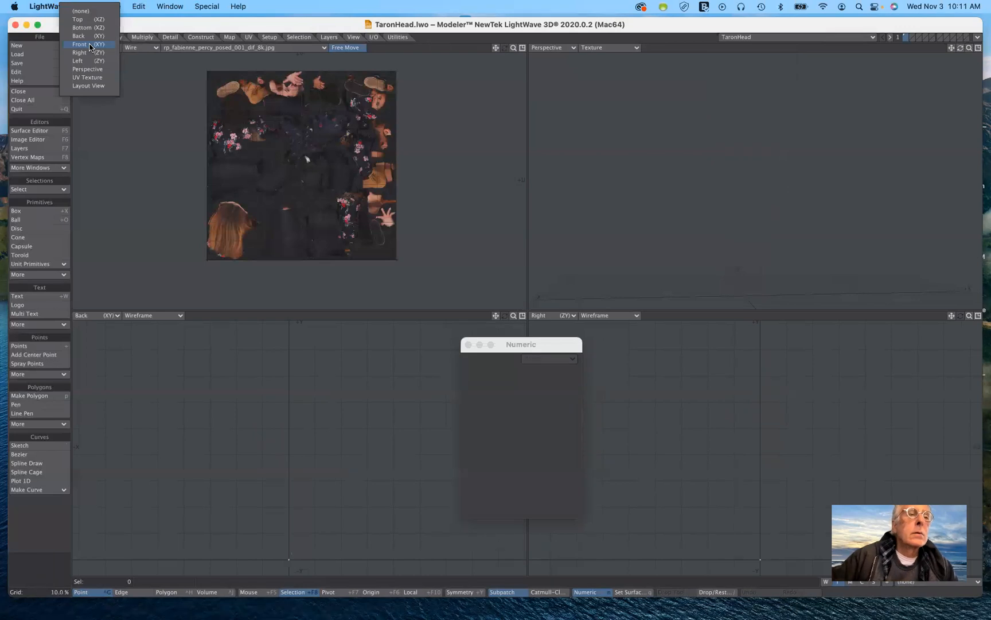
left_click(89, 19)
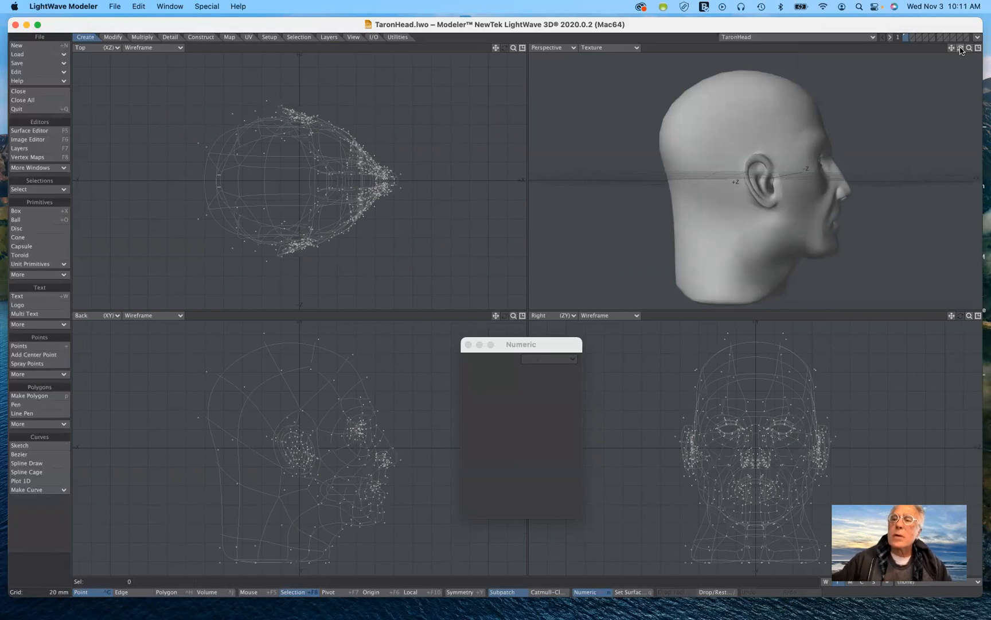
mouse_move(961, 51)
left_mouse_down()
mouse_move(912, 59)
mouse_move(953, 50)
left_mouse_up()
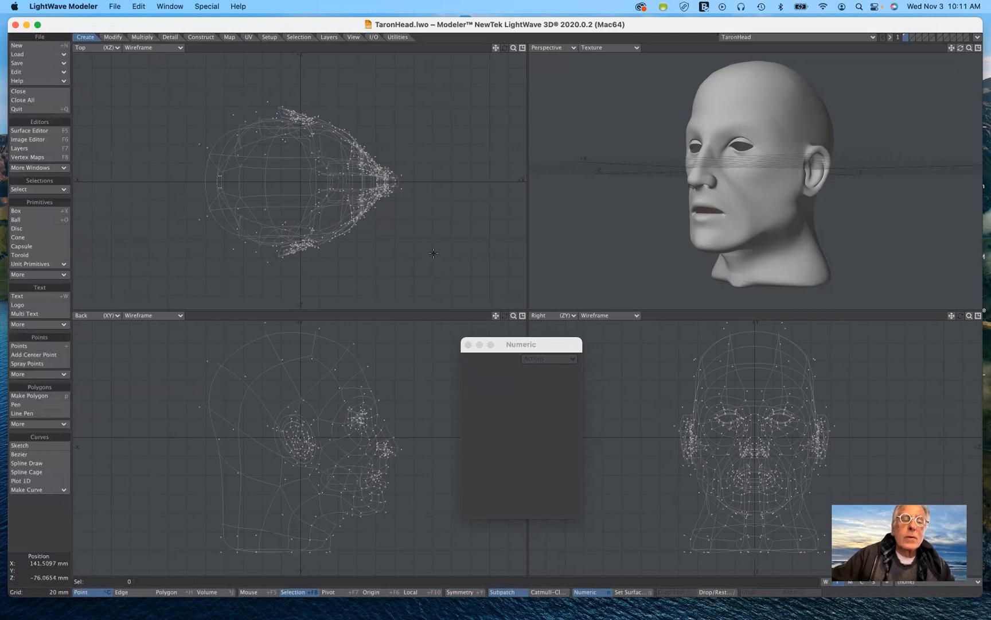
left_click(513, 345)
left_click_drag(512, 346, 515, 289)
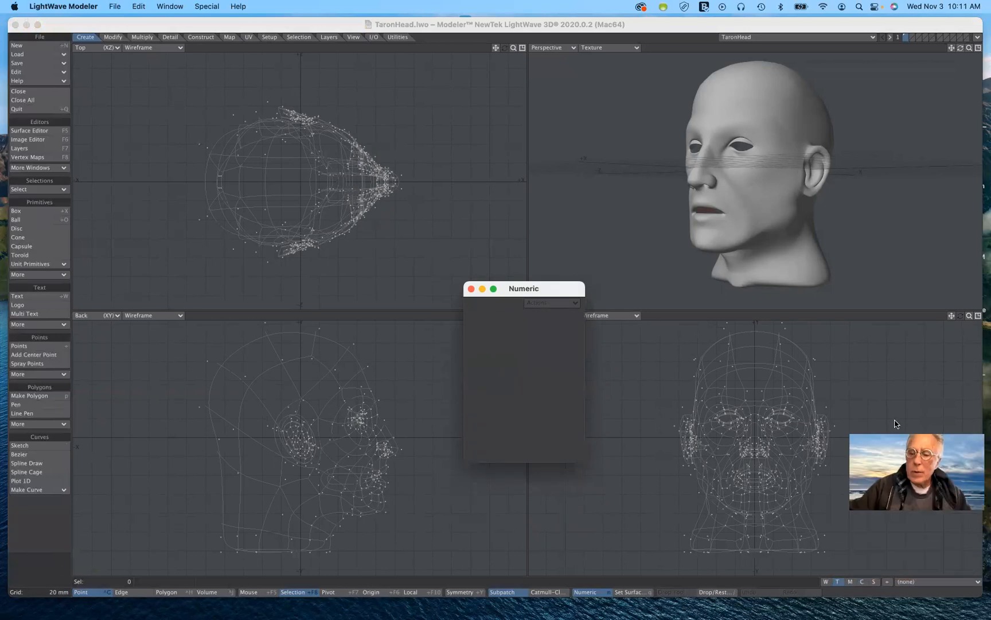
left_click(838, 584)
left_click(912, 586)
left_click(913, 586)
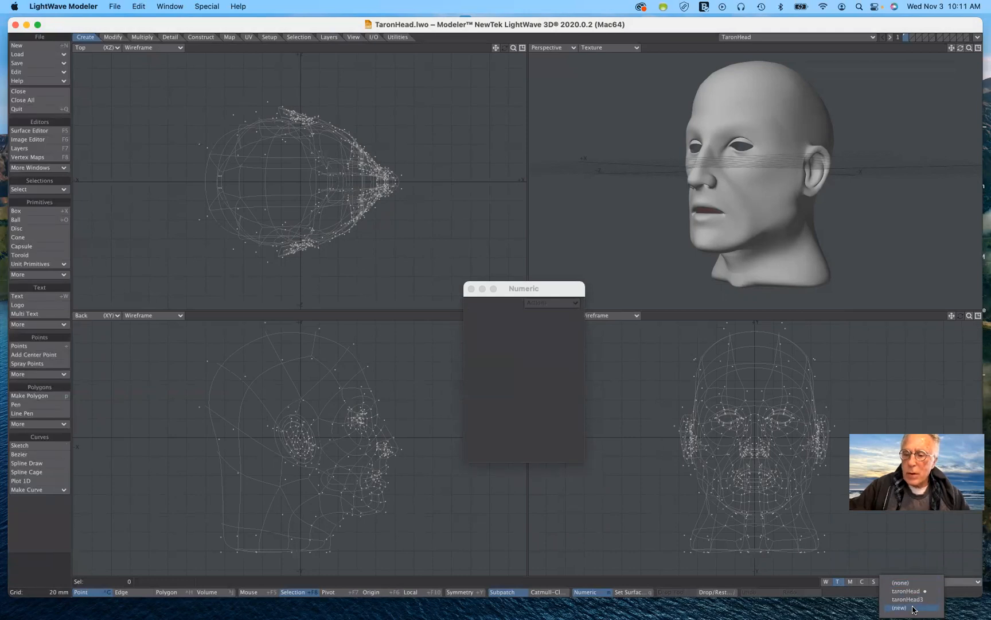
left_click(904, 382)
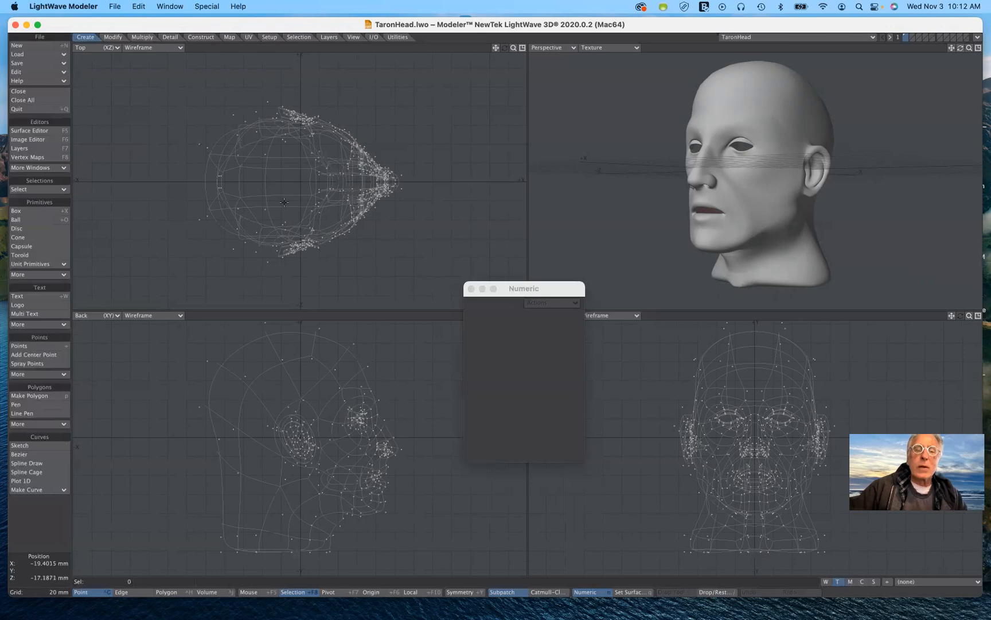
Change the Top viewport to UV Texture and display the head's existing taronHead UV map in it.
left_click(98, 49)
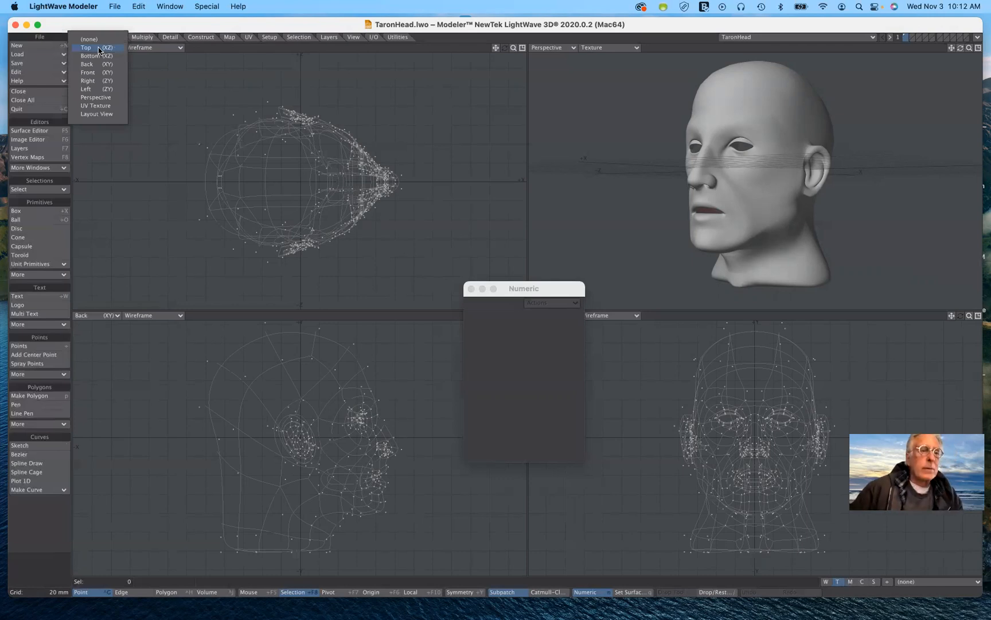
left_click(105, 105)
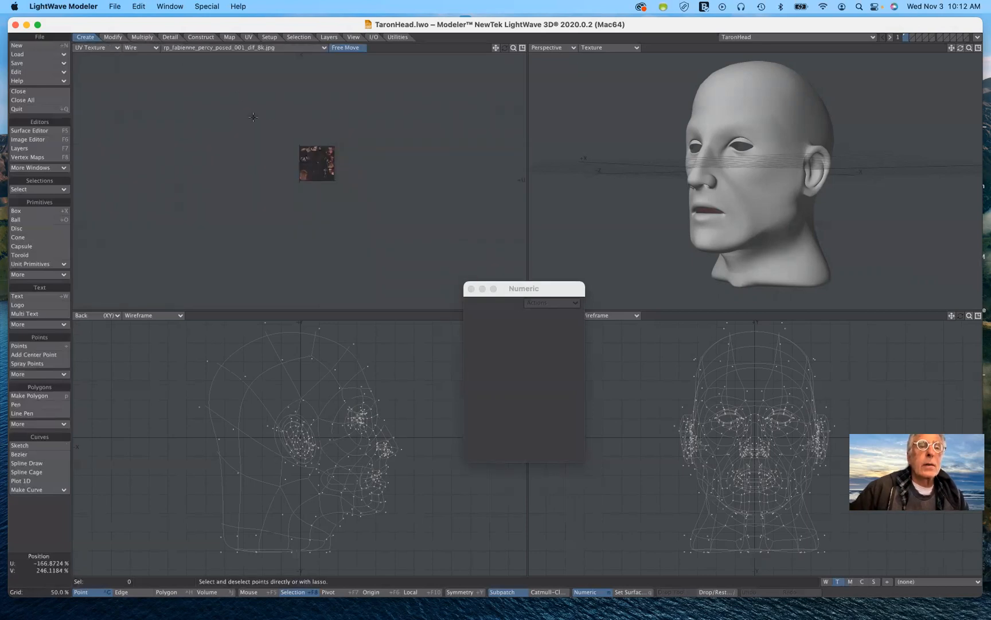
left_click(259, 48)
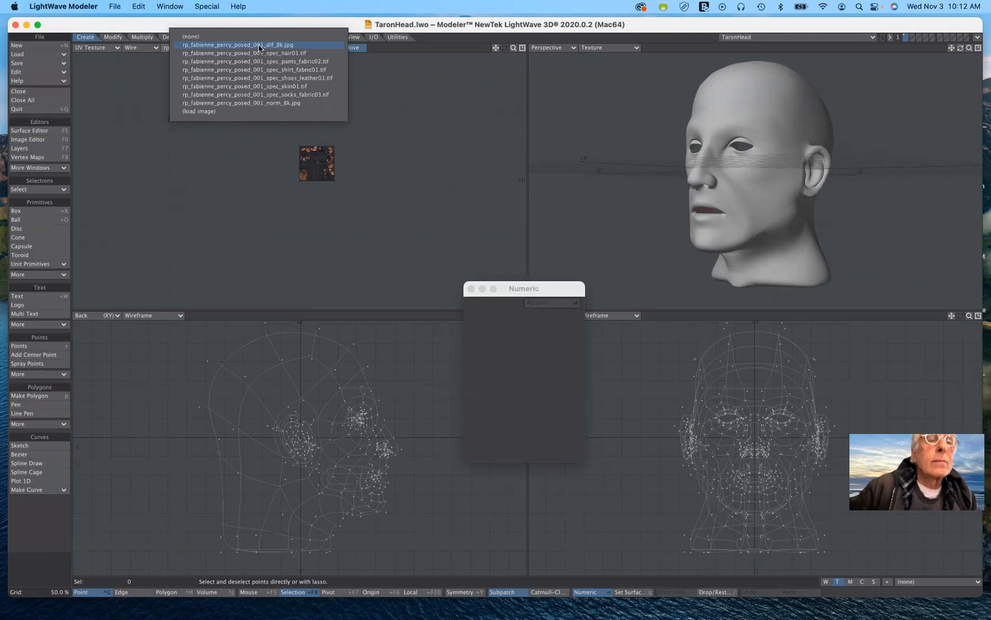
left_click(268, 18)
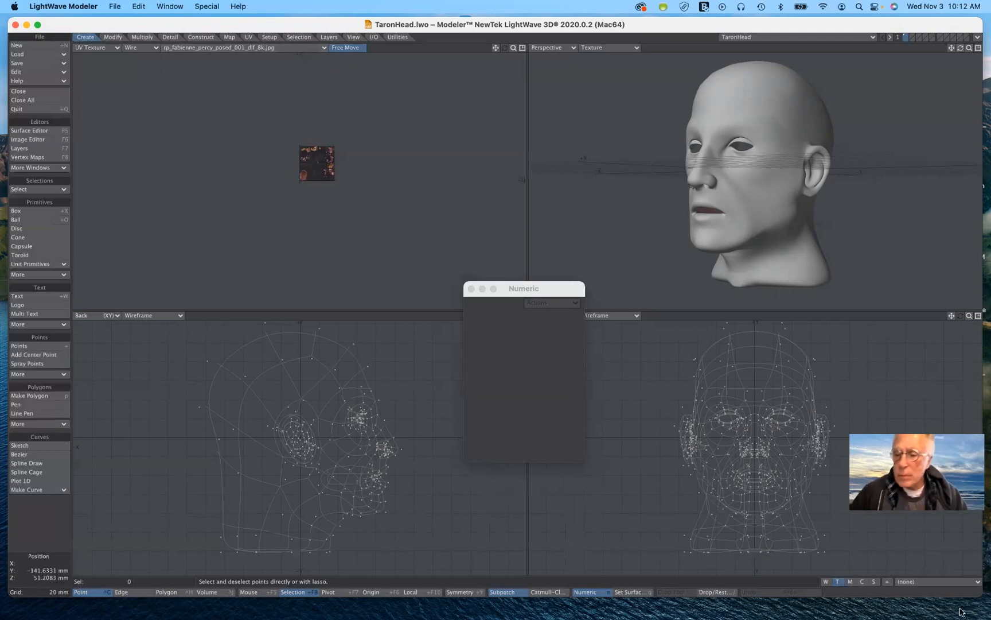
left_click(916, 584)
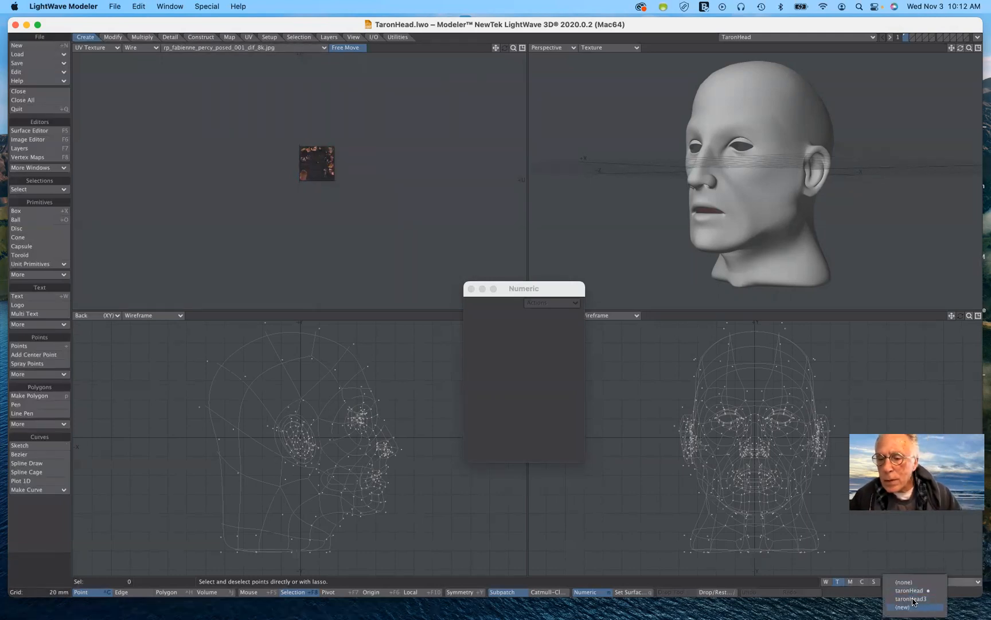
left_click(913, 591)
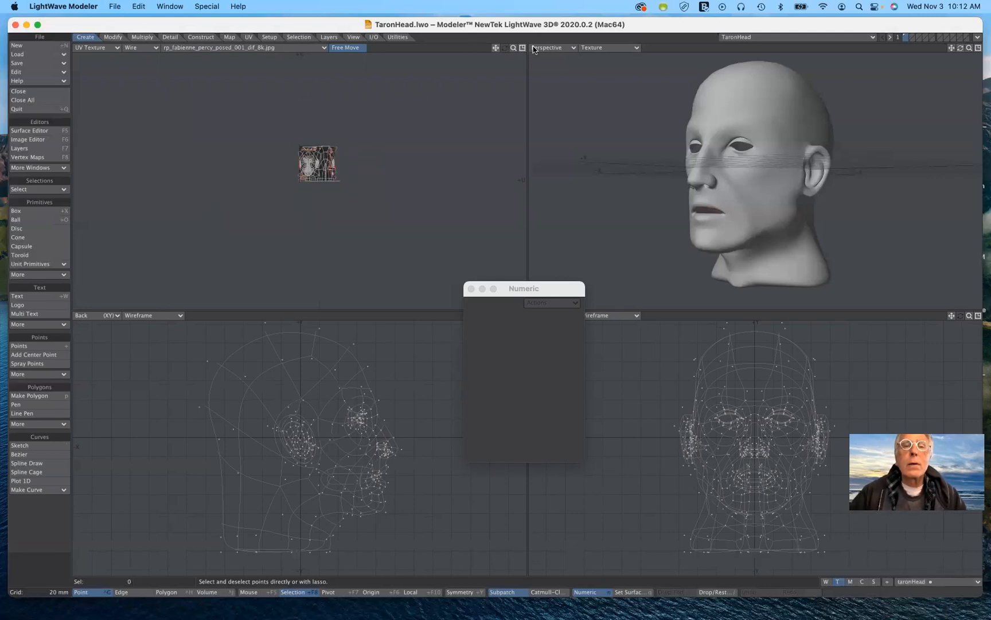
left_click_drag(513, 50, 404, 112)
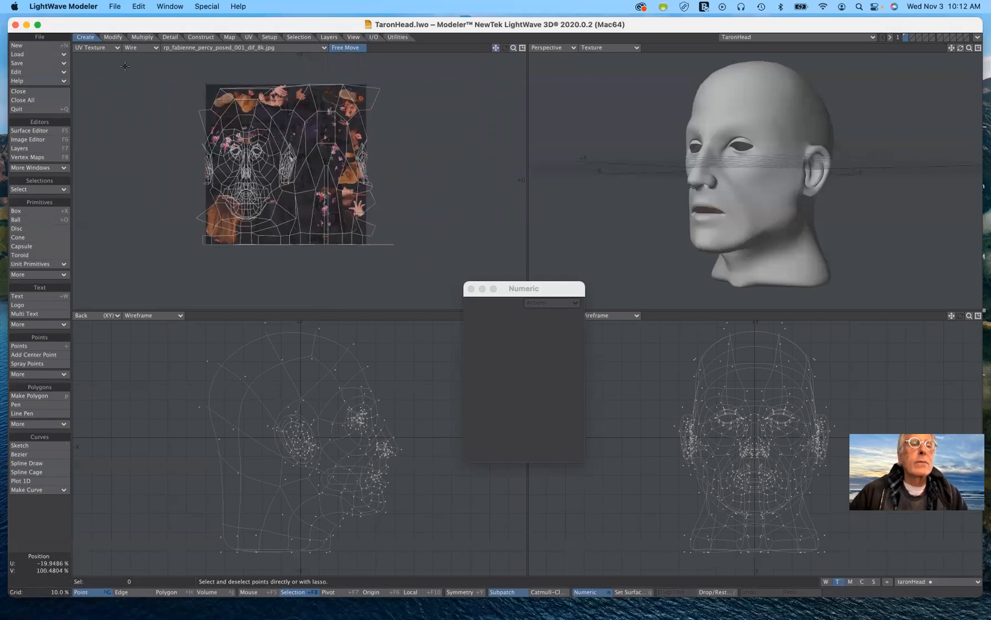
Set the UV Texture viewport's background image to (none) so only the head's UV mesh is displayed.
left_click(198, 48)
left_click(208, 38)
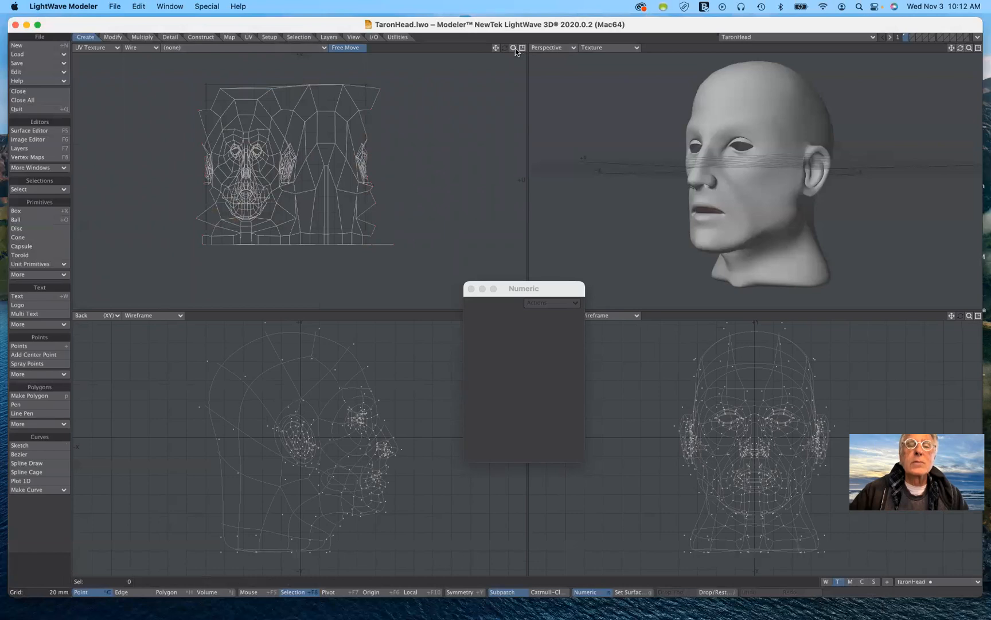
left_click_drag(514, 48, 536, 49)
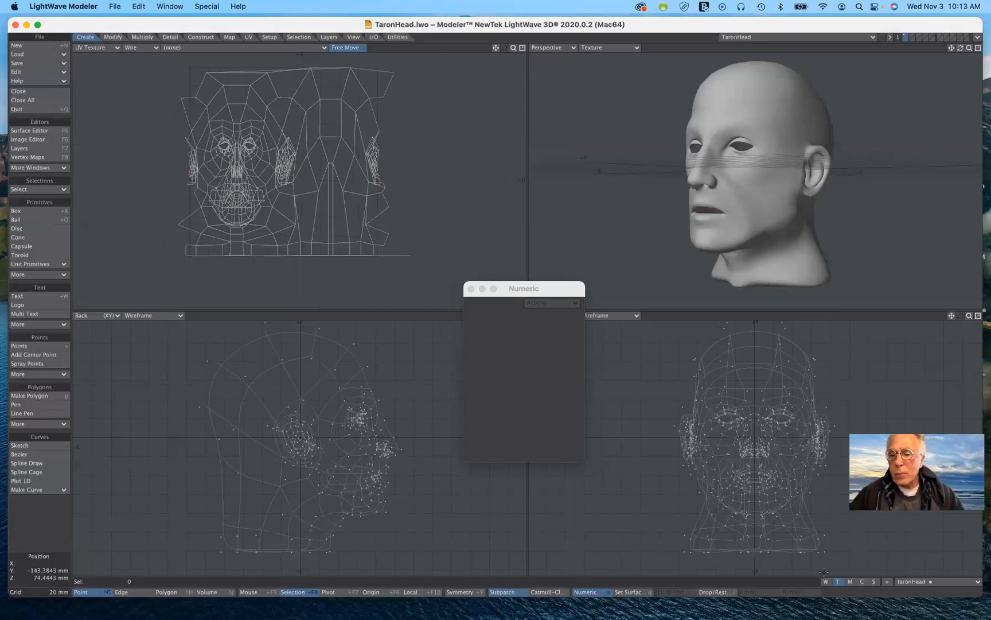
left_click(941, 587)
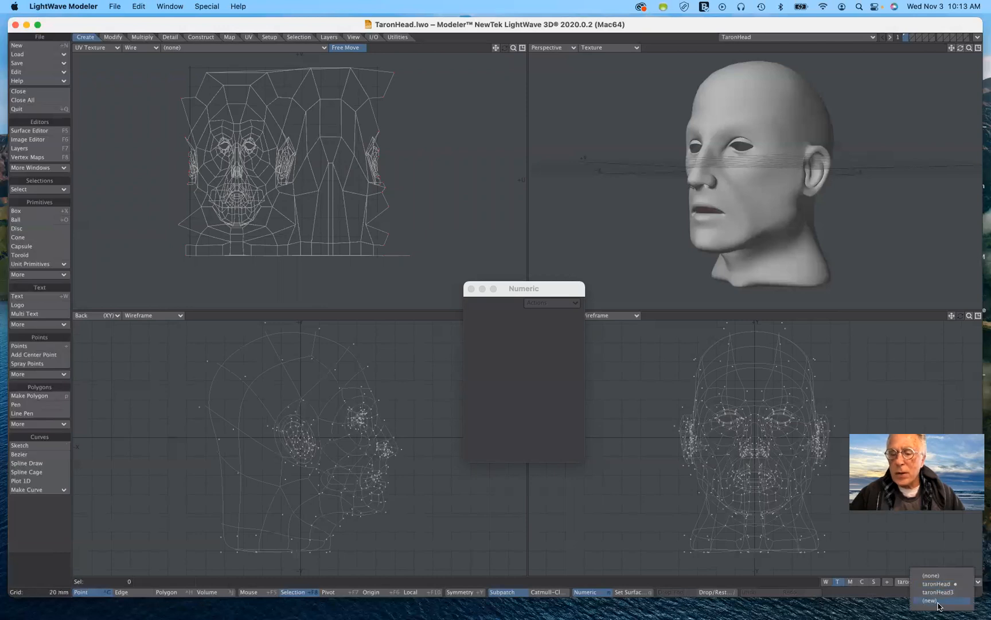
left_click(938, 601)
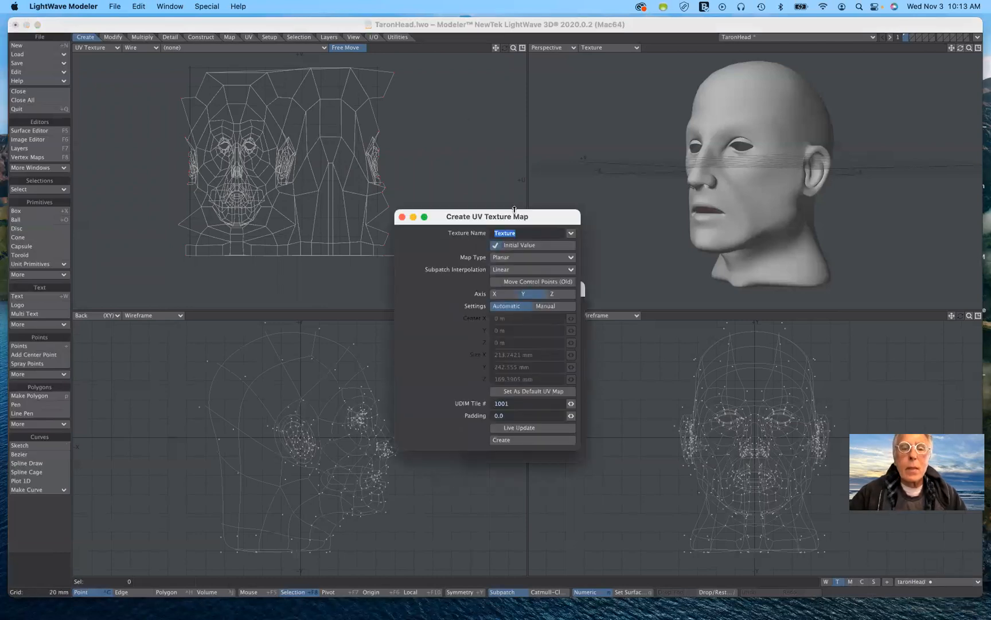
left_click_drag(519, 219, 374, 89)
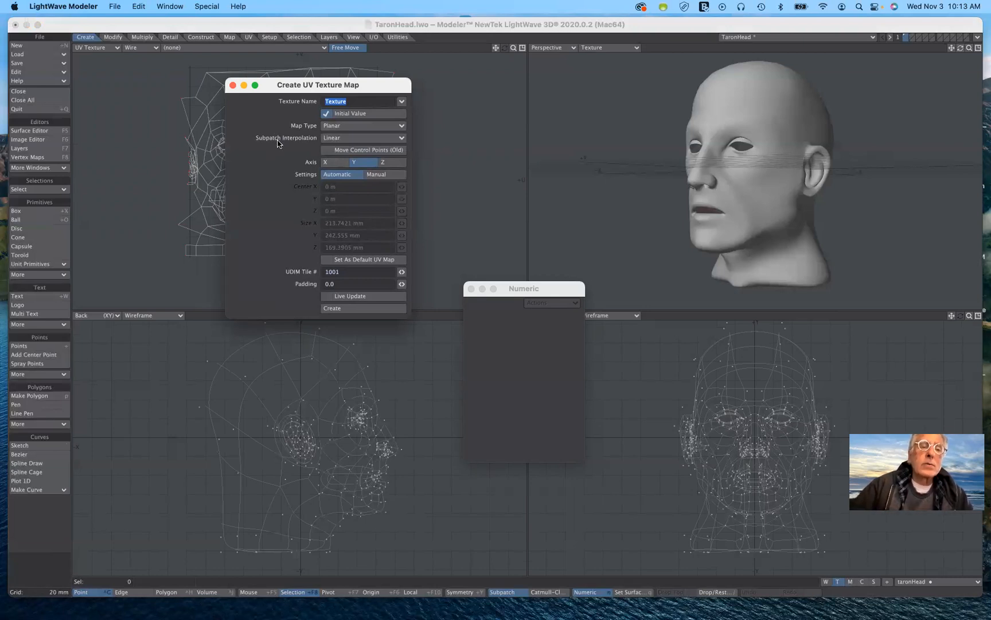
left_click(339, 126)
left_click(336, 147)
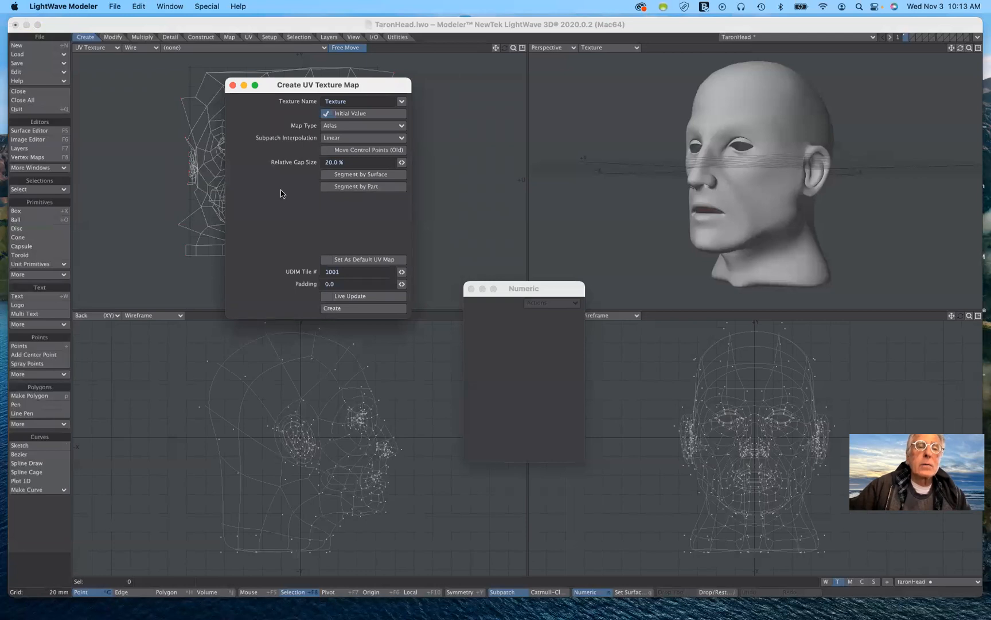
left_click(347, 131)
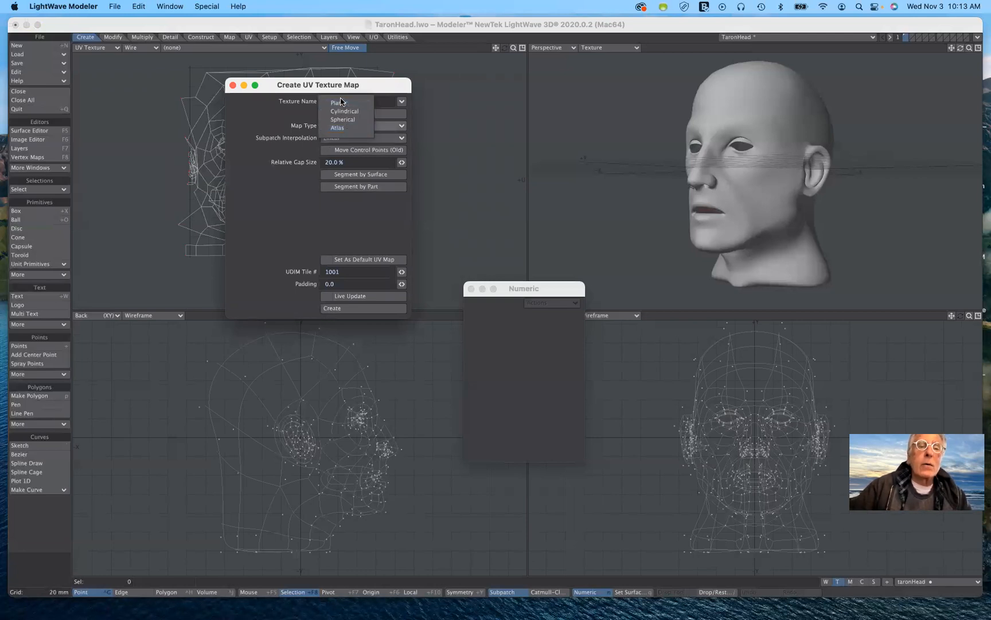
left_click(342, 117)
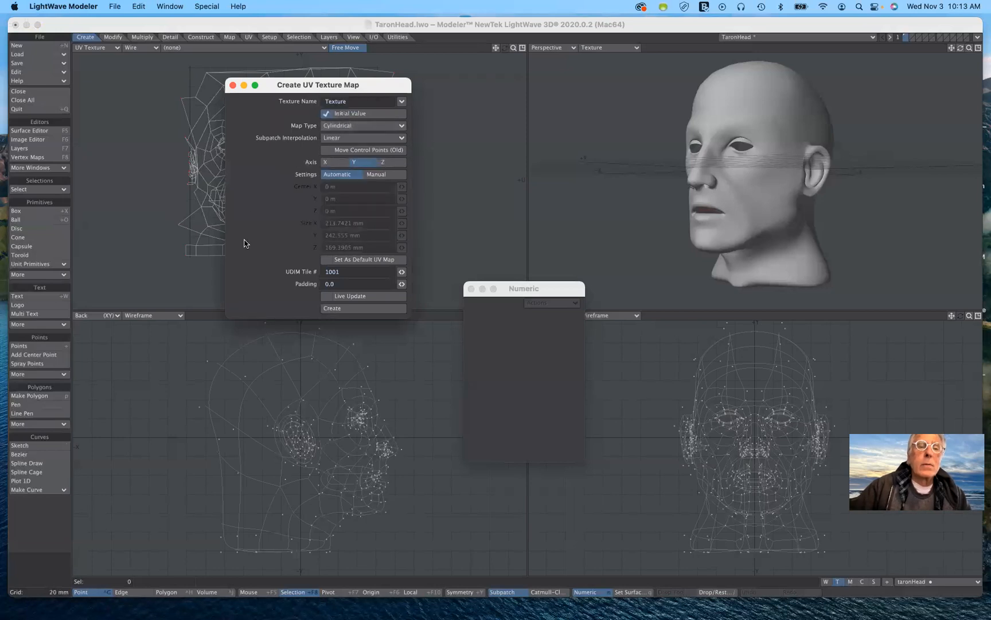
left_click_drag(356, 87, 573, 311)
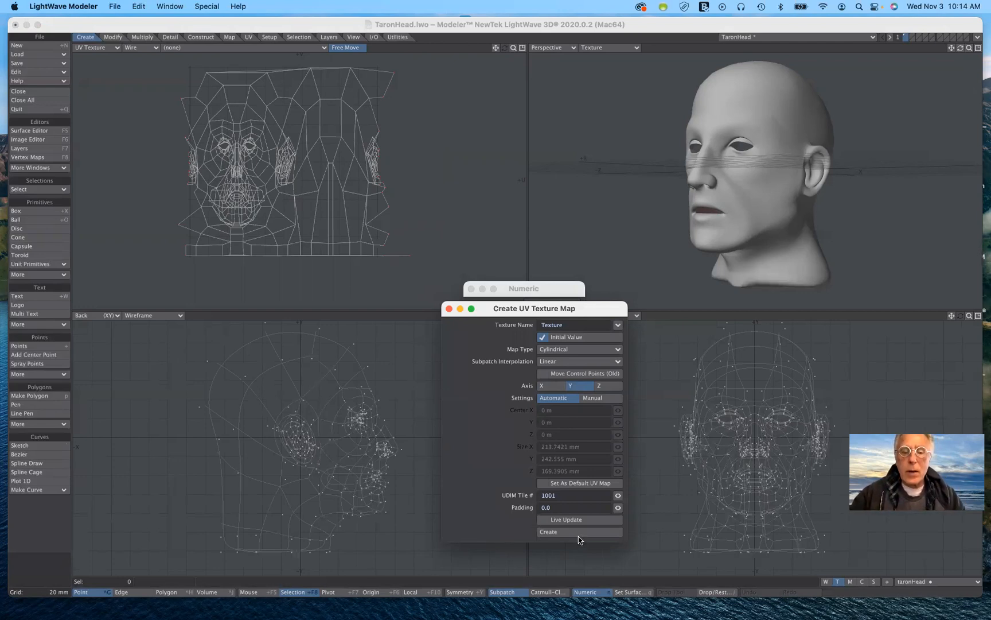
left_click(449, 309)
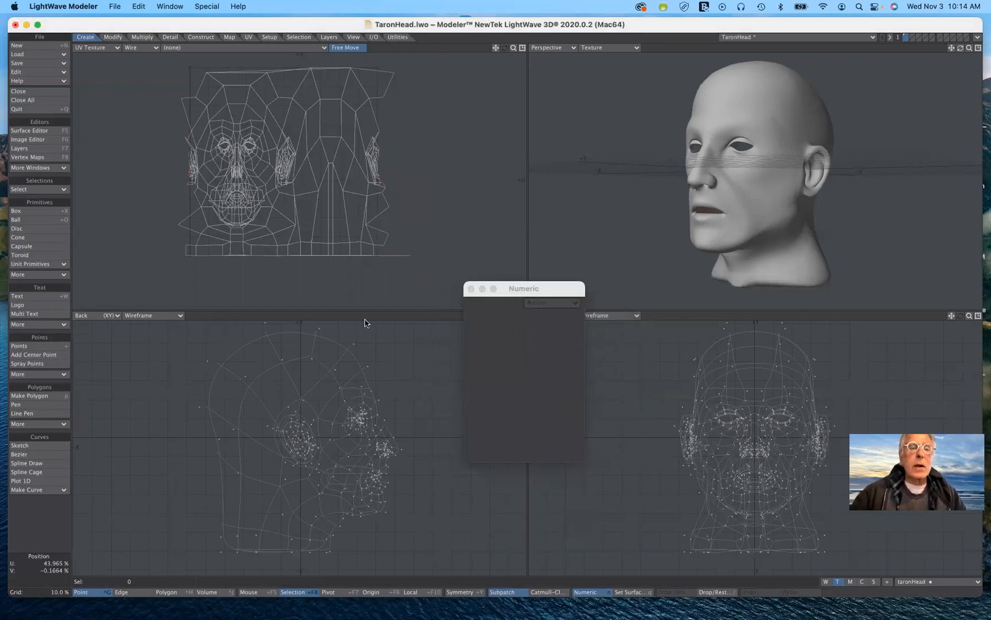
Close the Numeric window and maximize the UV Texture viewport, enlarging the head's UV mesh to fill it.
left_click_drag(547, 288, 586, 373)
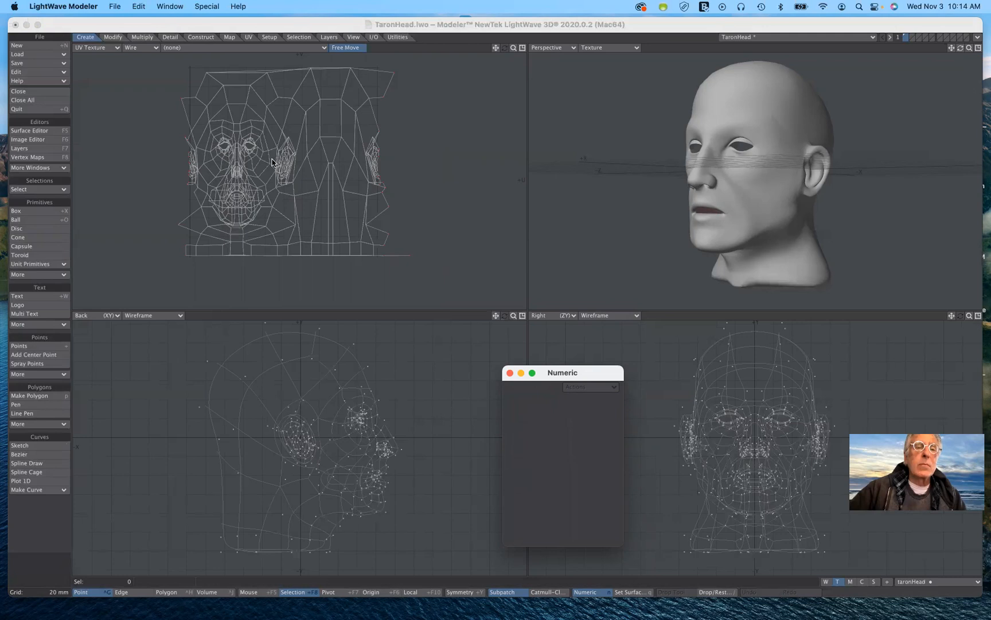
left_click(522, 49)
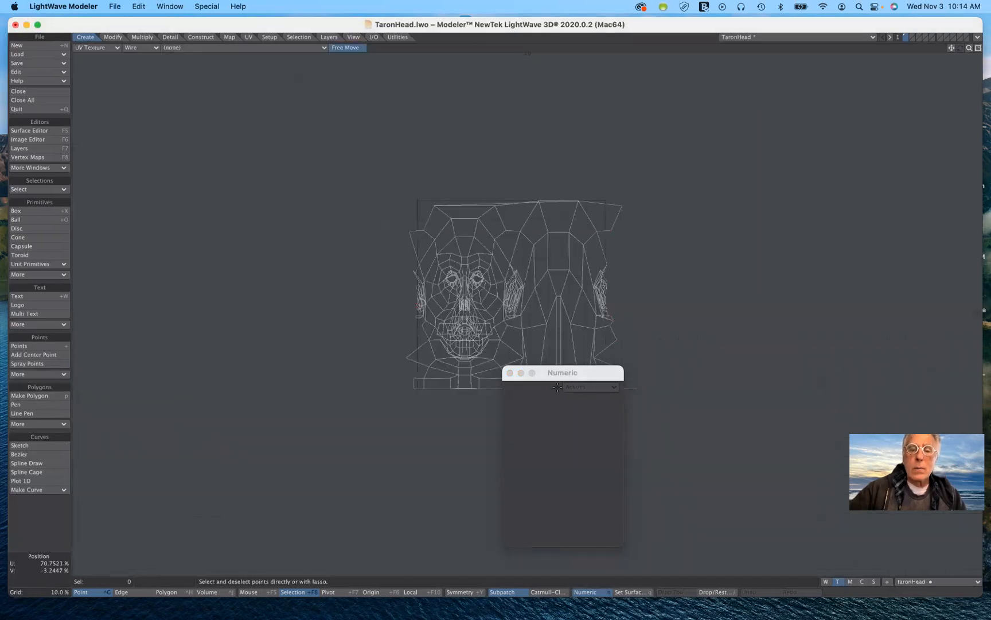
left_click(510, 374)
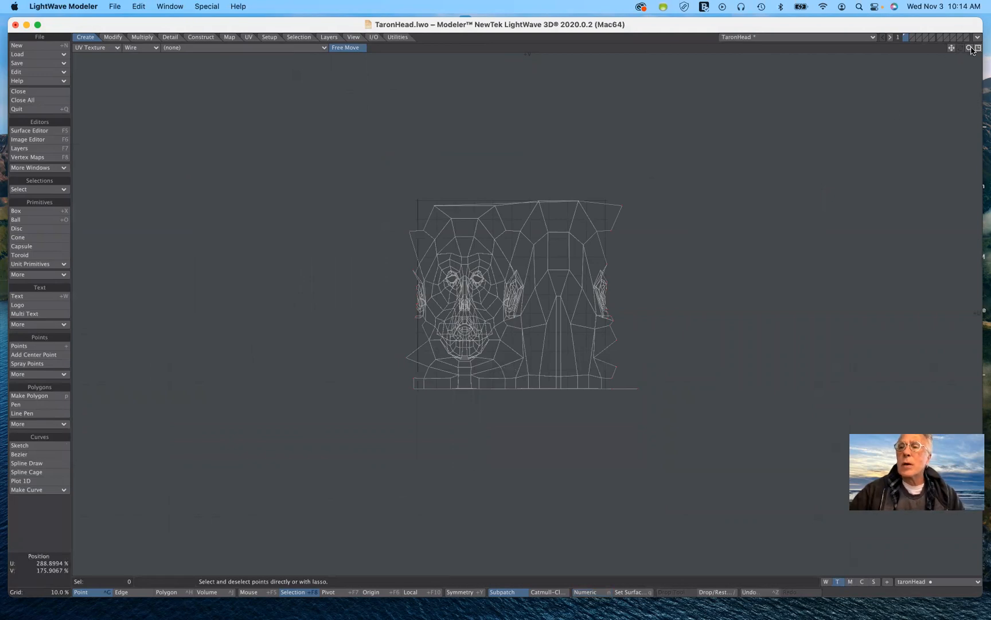
left_click_drag(969, 49, 963, 97)
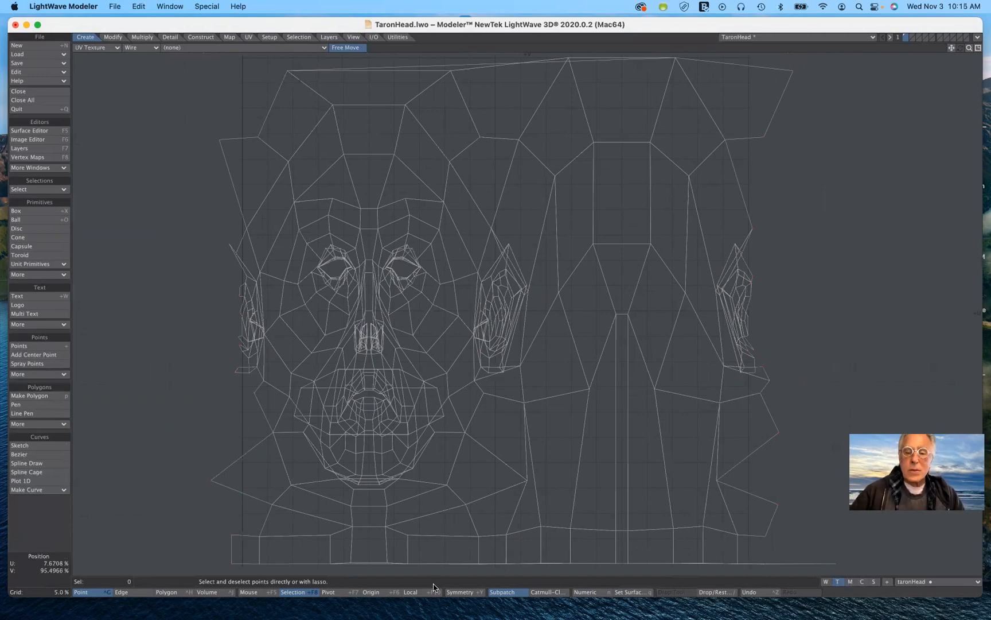
Move the Modeler and Layout windows aside to uncover the desktop, and open the Macintosh HD drive in Finder.
mouse_move(483, 610)
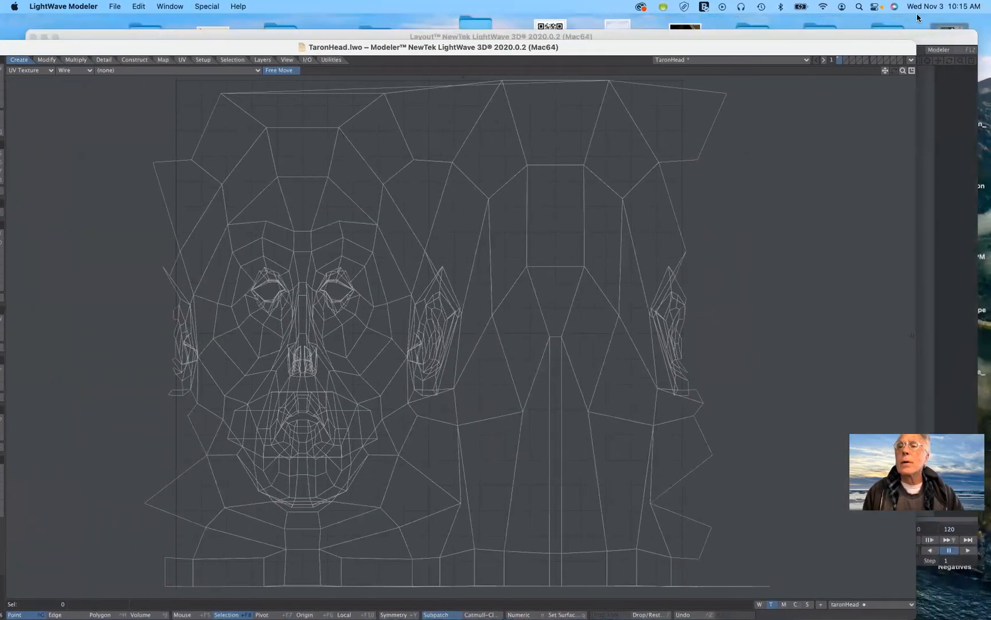
left_click_drag(922, 41, 796, 46)
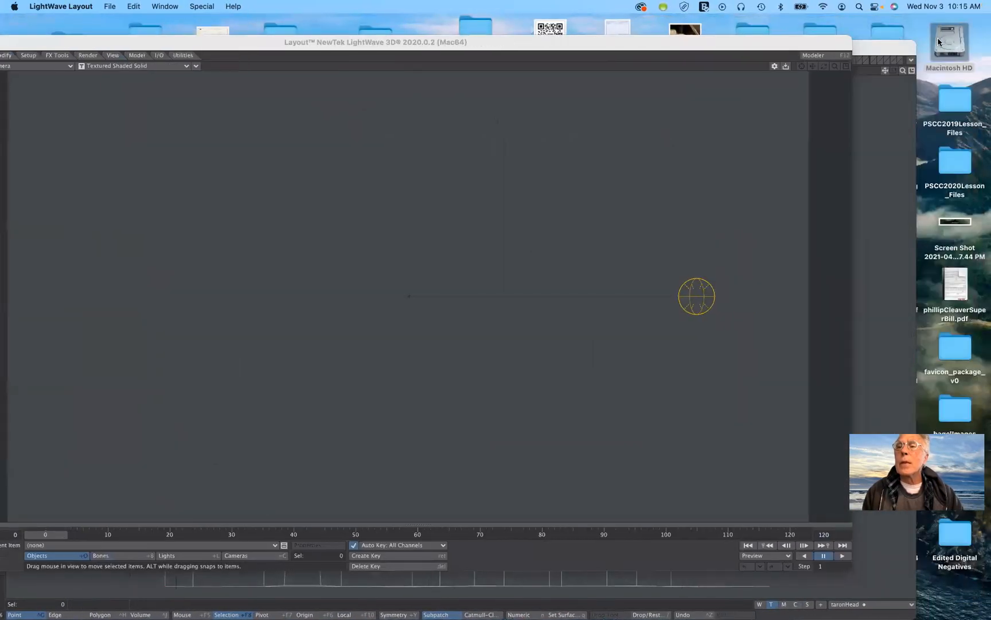
left_click(948, 41)
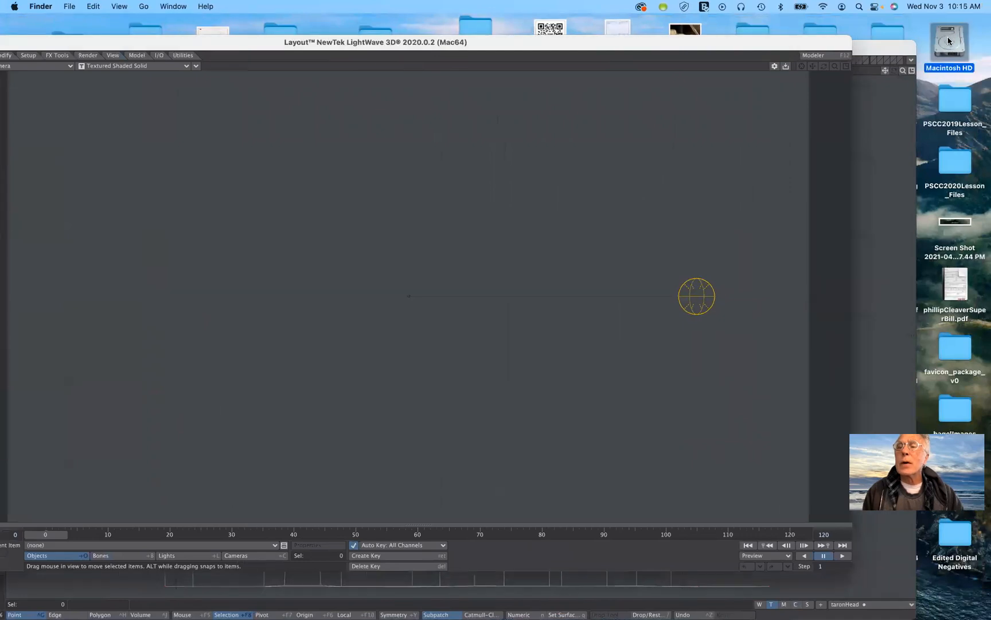
double_click(949, 46)
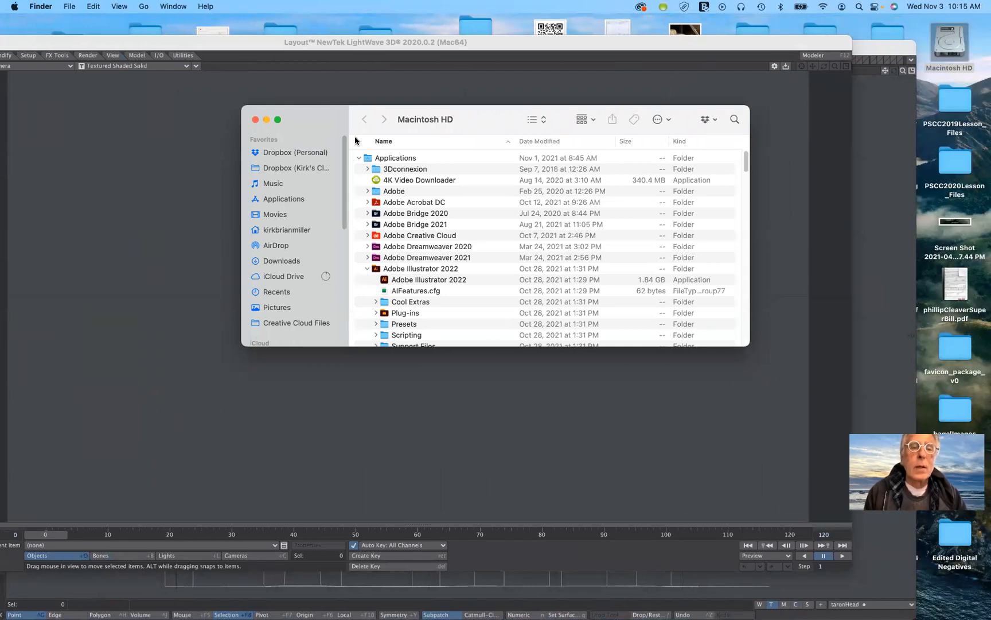
Find the Utilities folder inside the Applications folder of Macintosh HD and expand it.
scroll(404, 275, "down", 15)
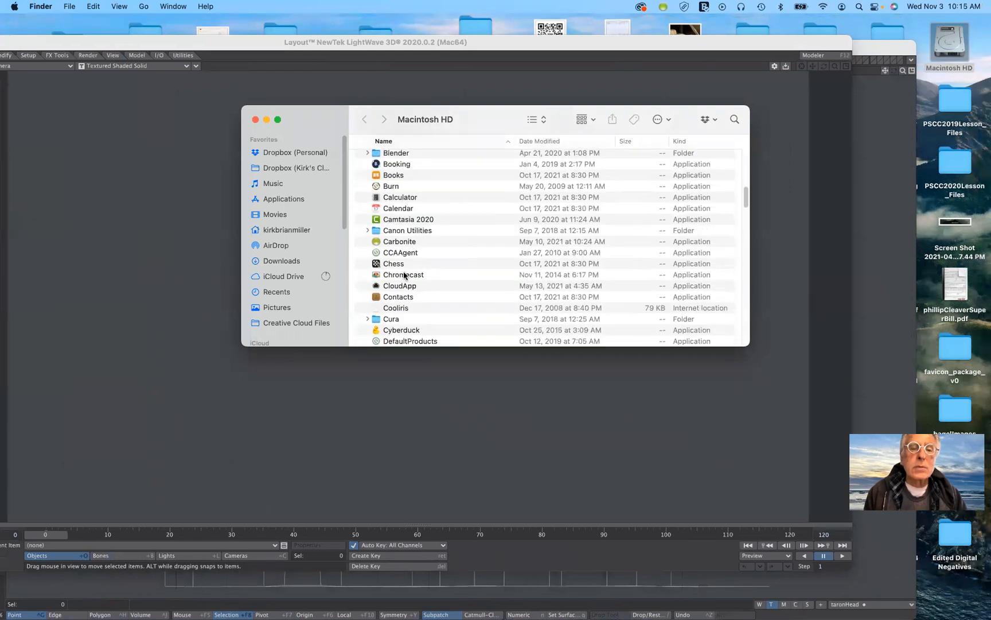
scroll(404, 275, "down", 5)
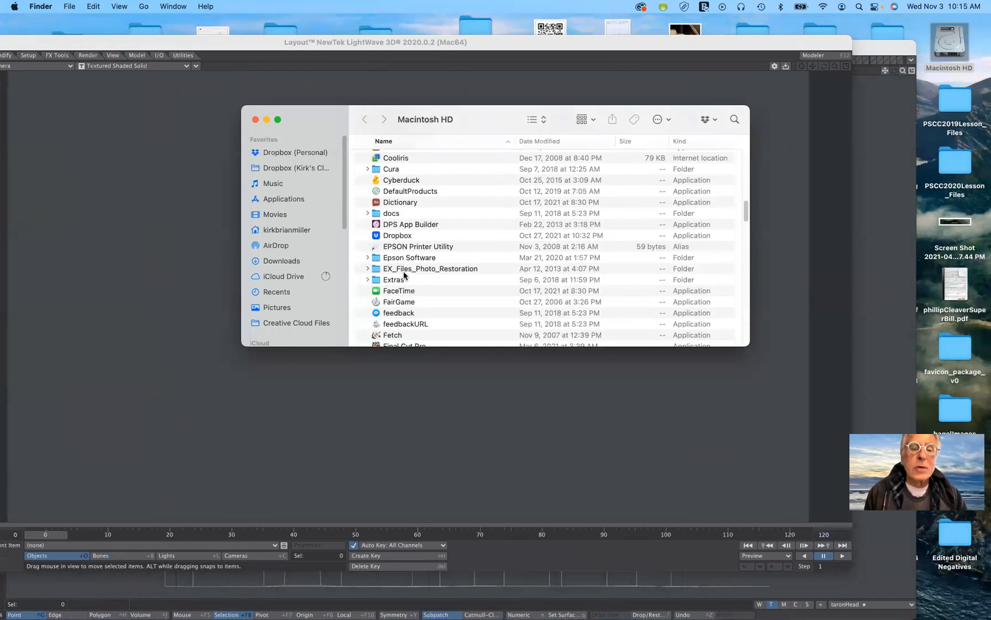
scroll(403, 275, "down", 8)
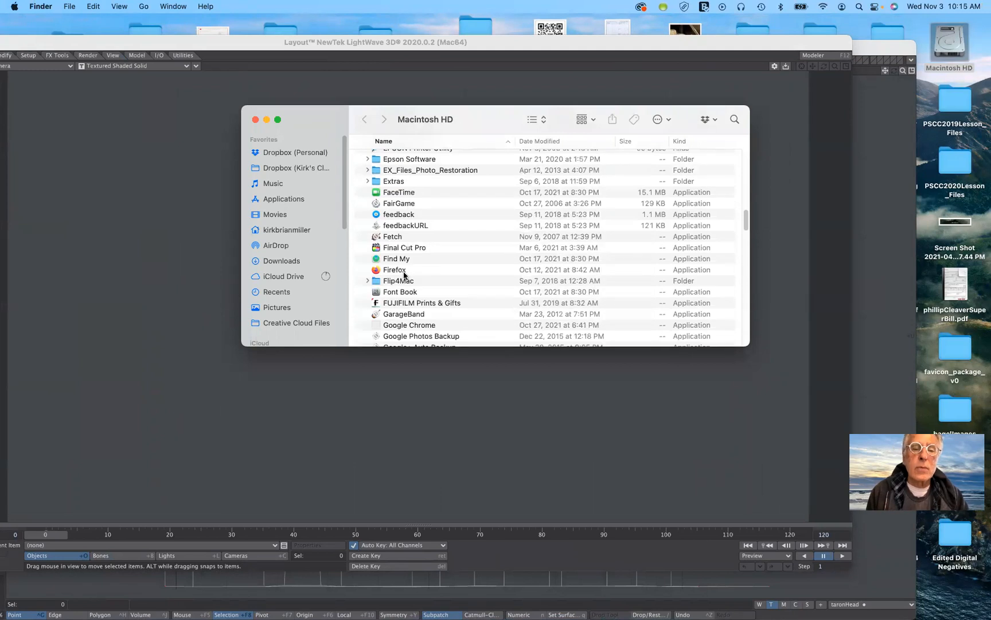
scroll(403, 274, "down", 12)
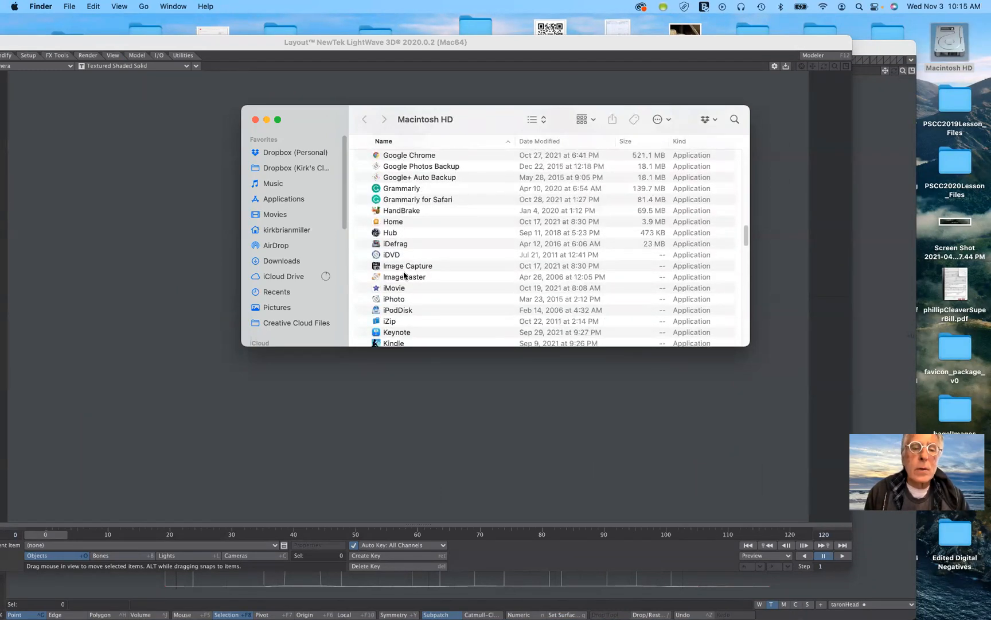
scroll(404, 275, "down", 10)
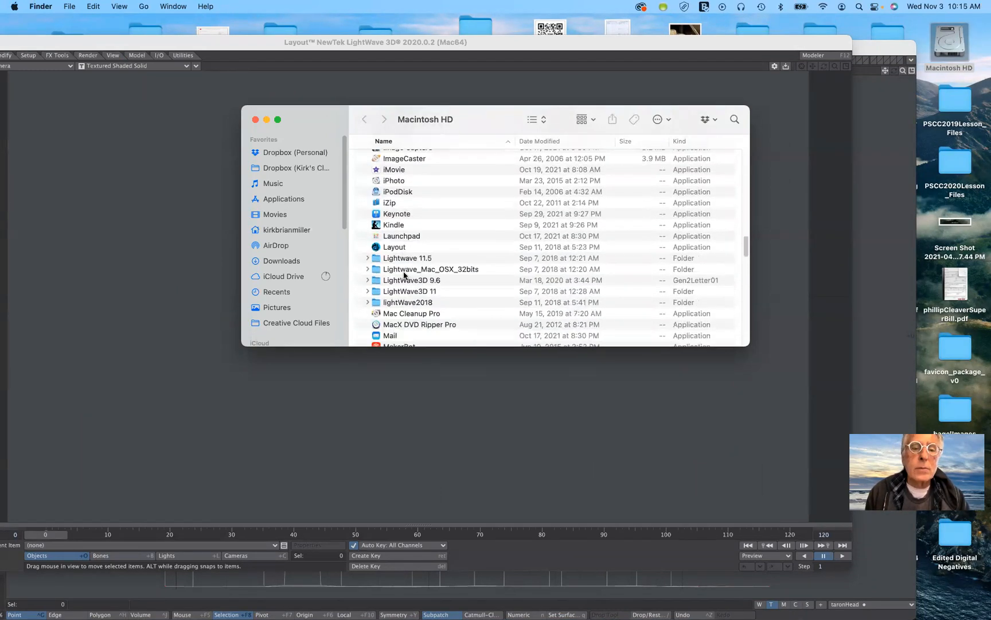
scroll(404, 276, "down", 10)
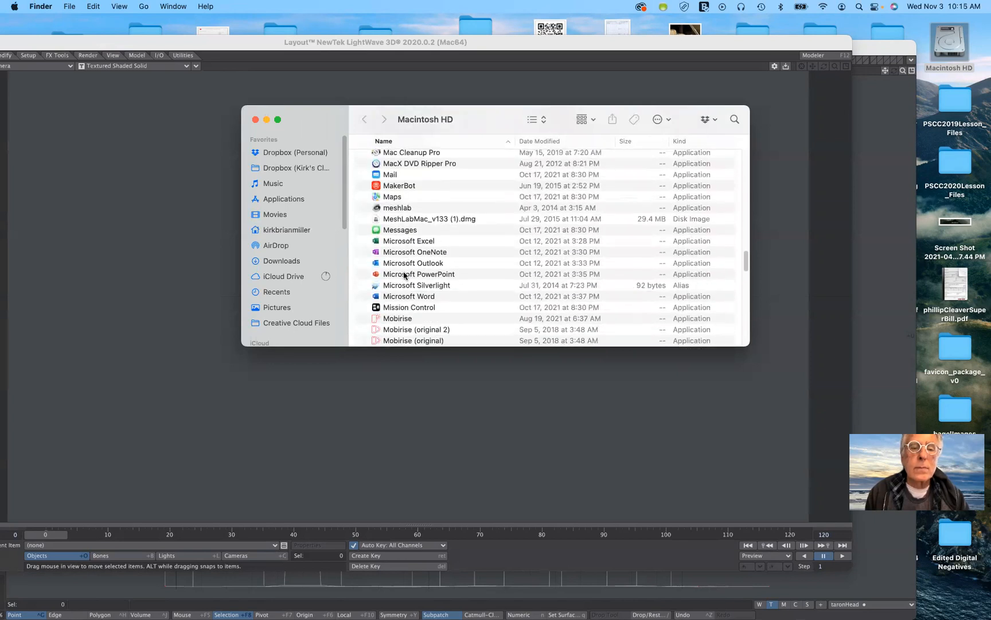
scroll(404, 275, "down", 6)
scroll(405, 275, "down", 3)
scroll(405, 275, "down", 3)
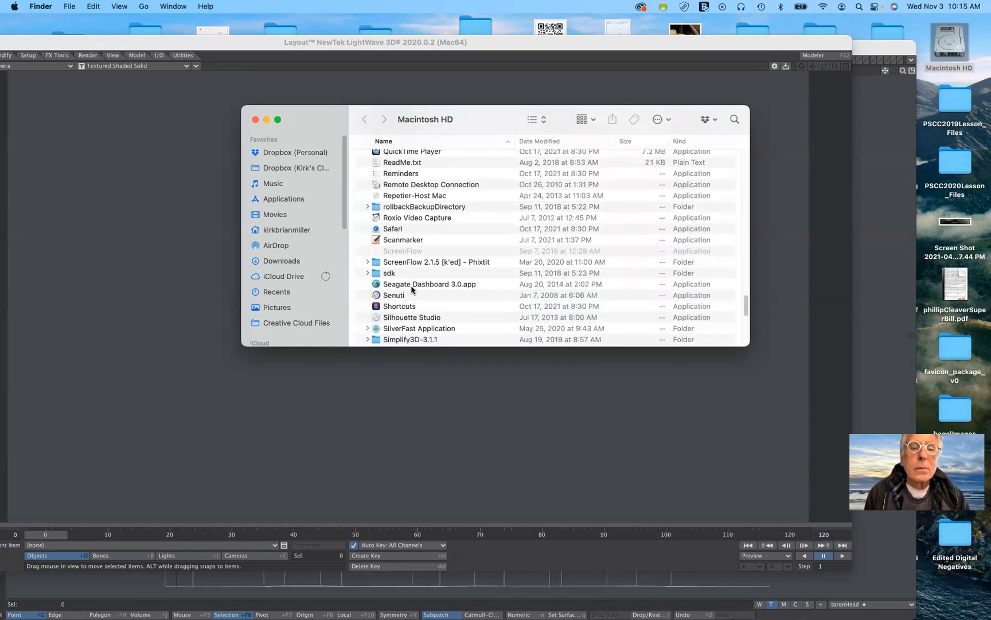
scroll(411, 290, "down", 3)
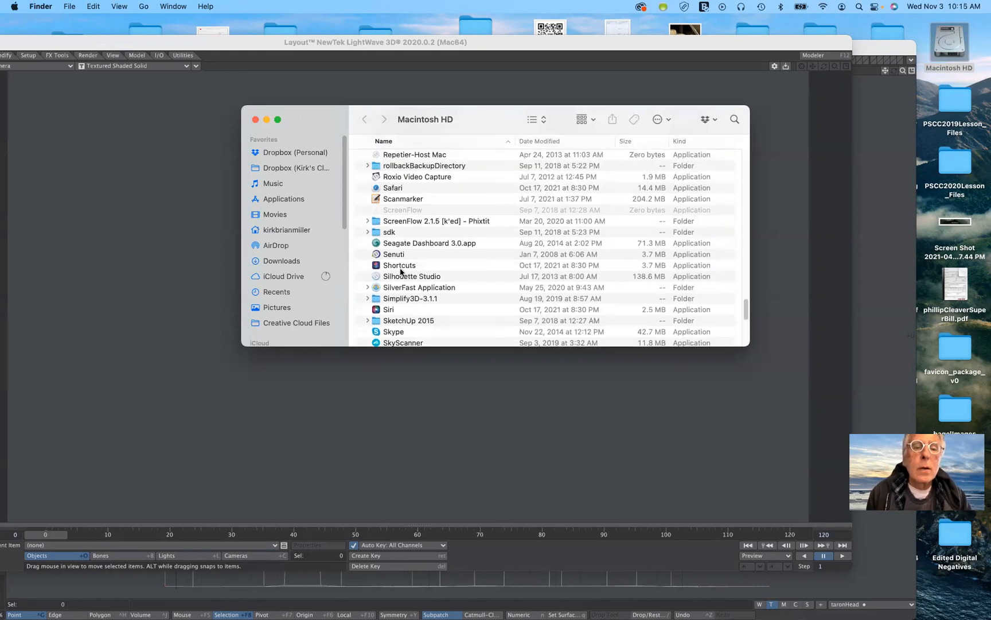
scroll(401, 272, "up", 1)
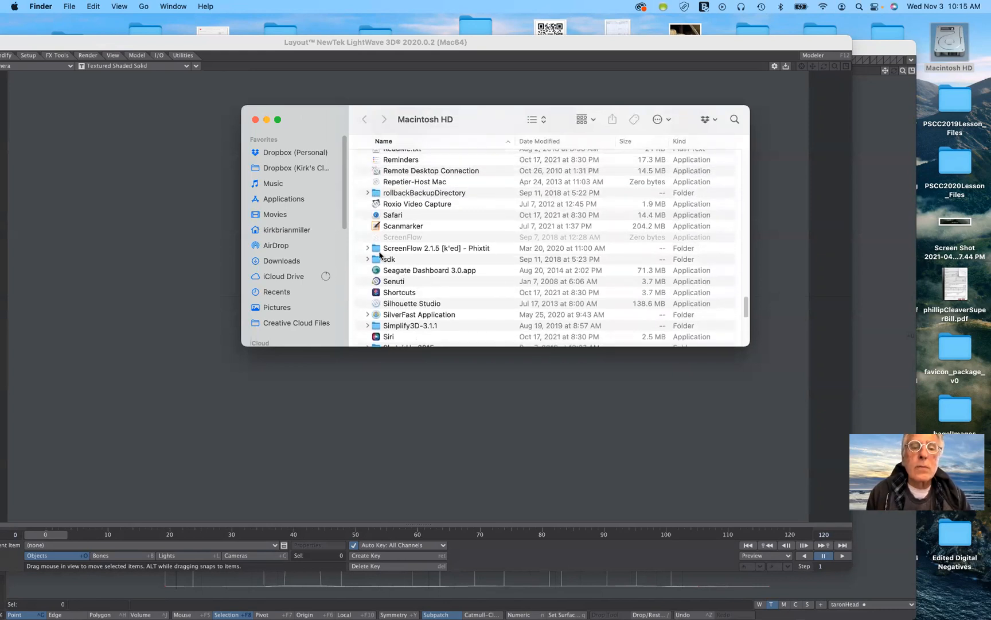
scroll(382, 257, "up", 2)
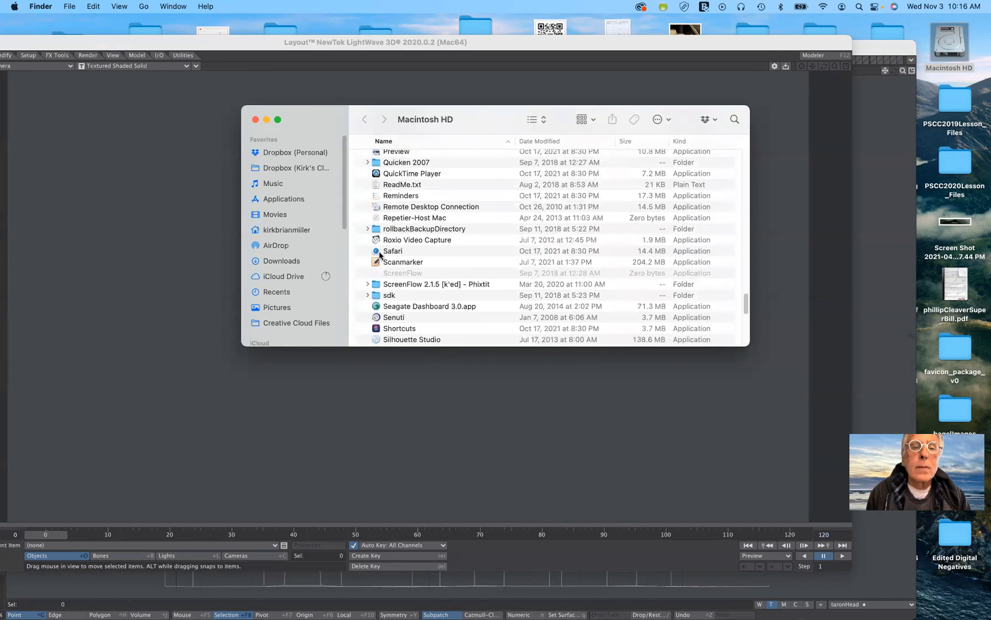
scroll(380, 254, "up", 4)
scroll(380, 255, "up", 5)
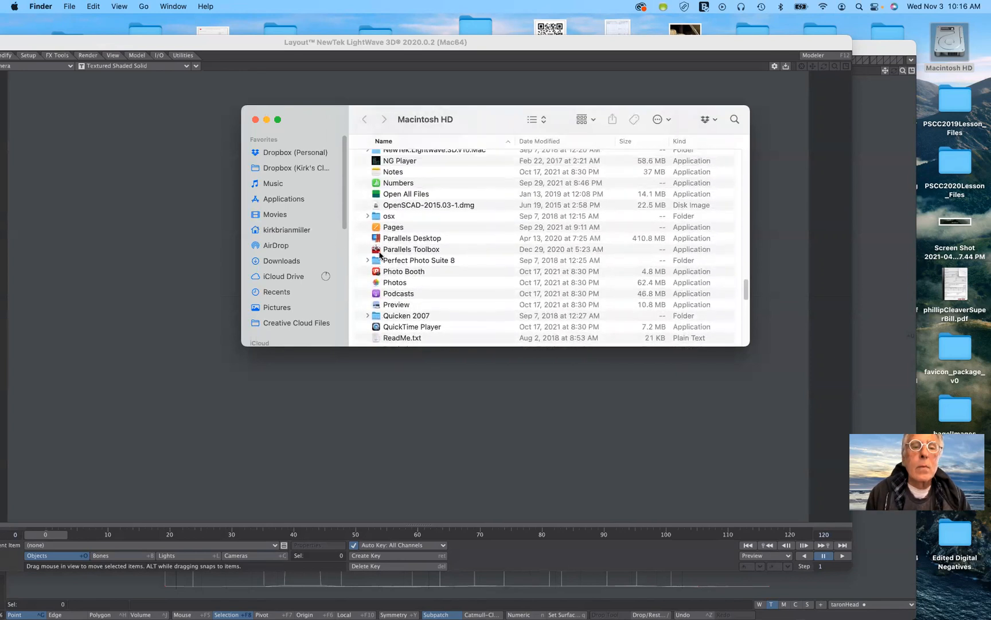
scroll(379, 255, "up", 3)
scroll(380, 254, "up", 4)
scroll(380, 255, "down", 20)
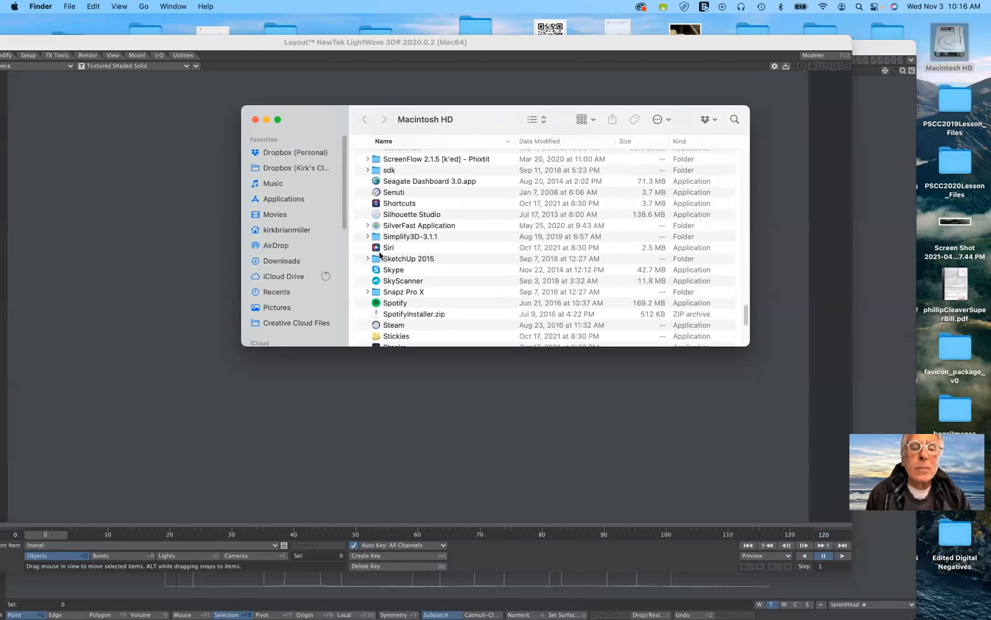
scroll(379, 255, "down", 5)
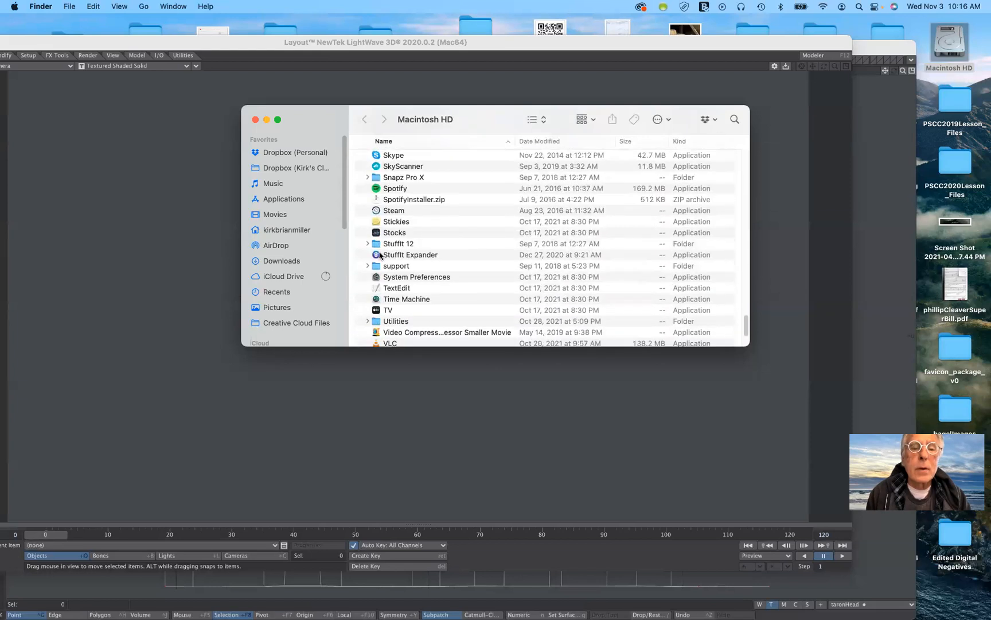
left_click(368, 323)
left_click(368, 321)
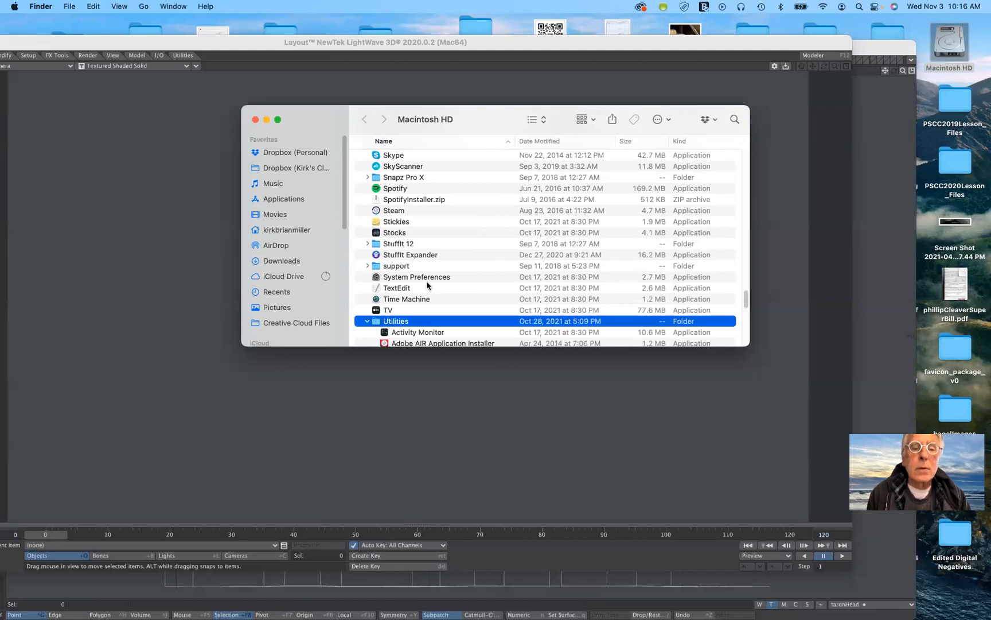
Launch the Screenshot application from the Utilities folder.
scroll(428, 286, "down", 6)
scroll(427, 285, "down", 5)
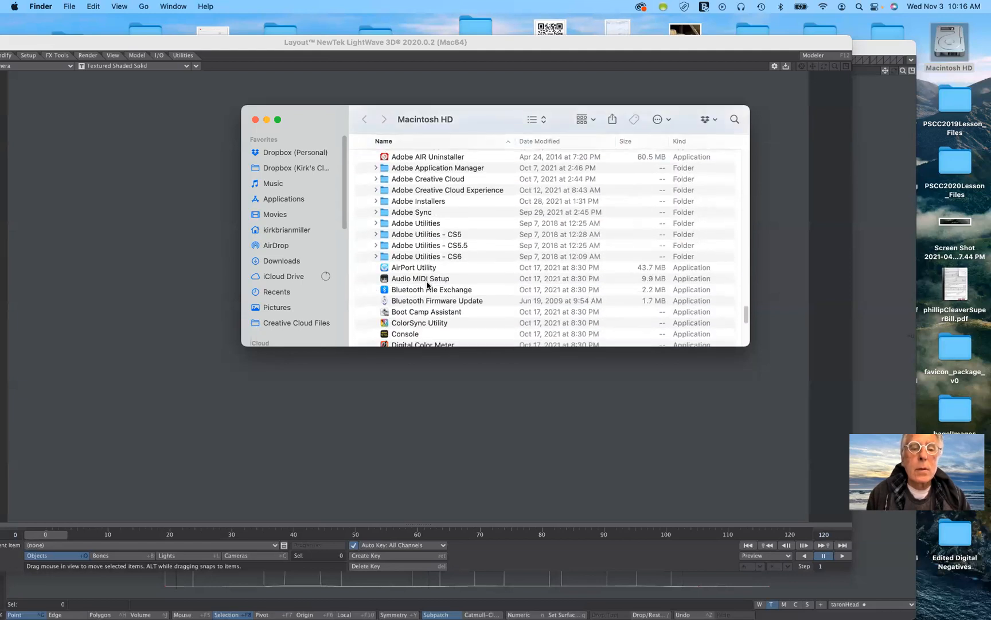
scroll(427, 286, "down", 3)
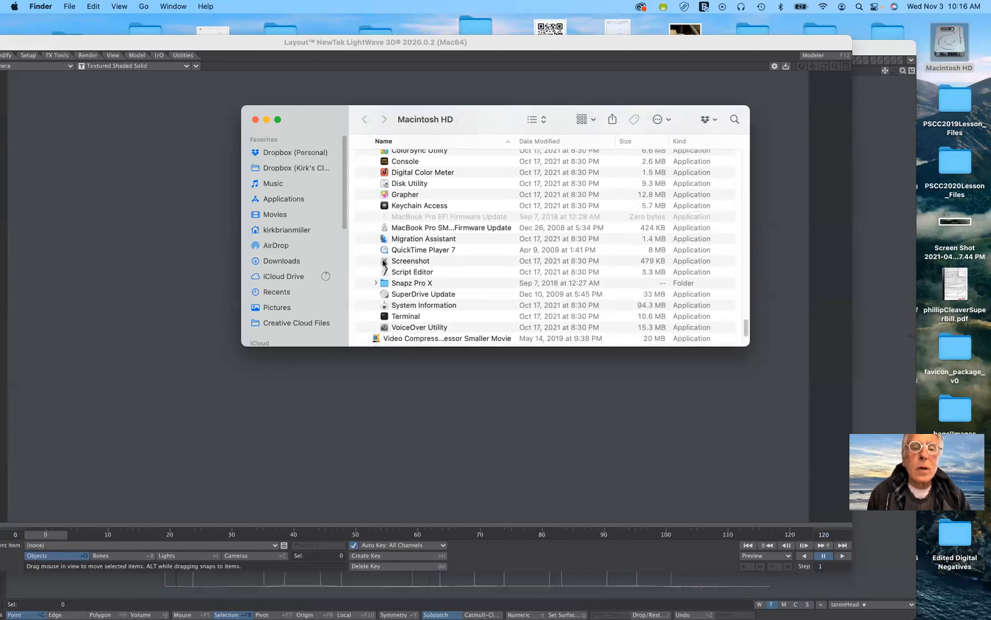
double_click(384, 263)
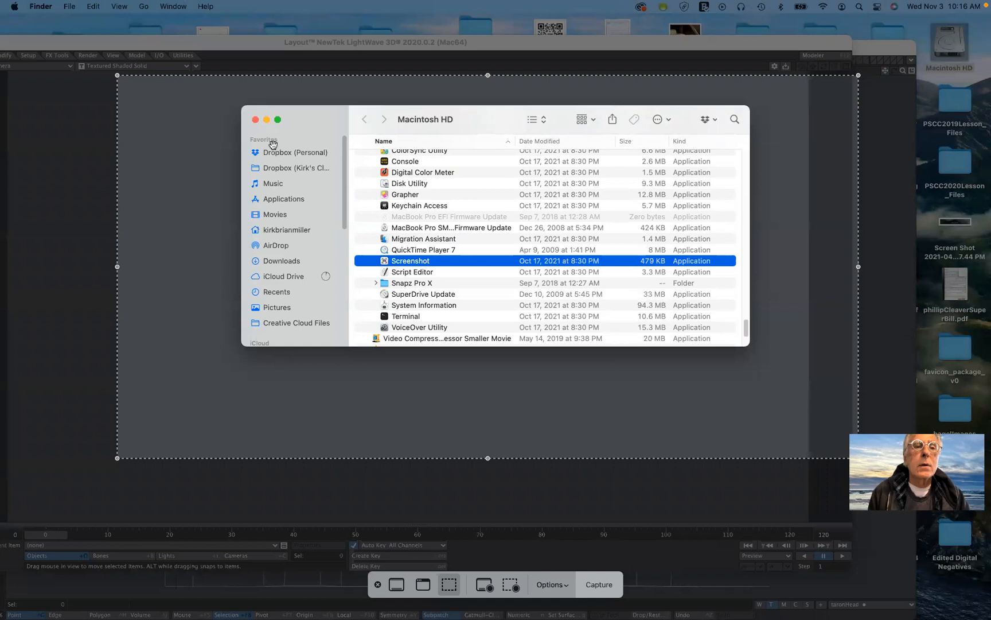
left_click_drag(358, 230, 281, 123)
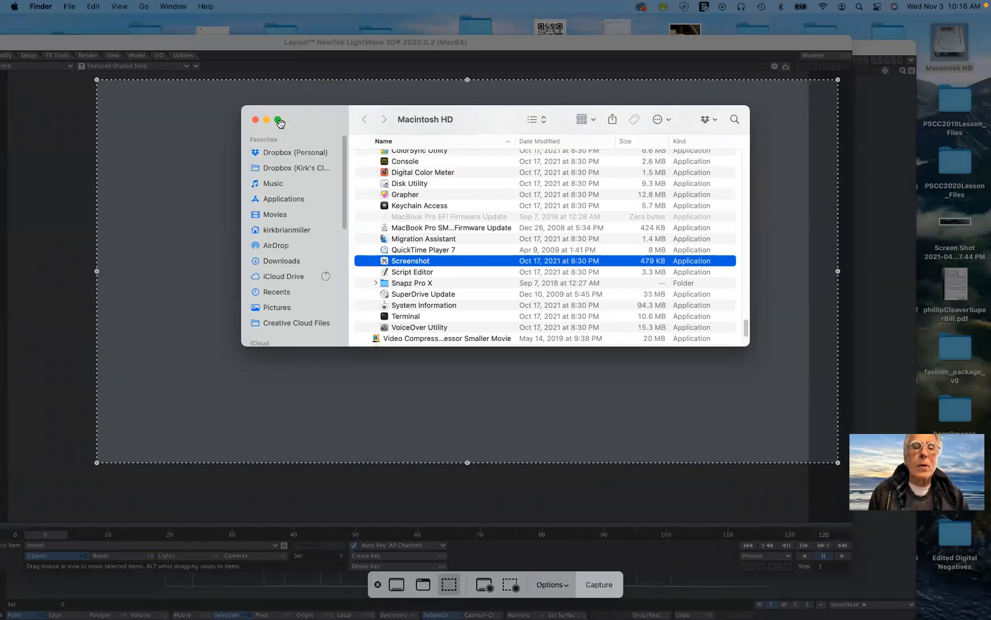
key("ctrl+Left")
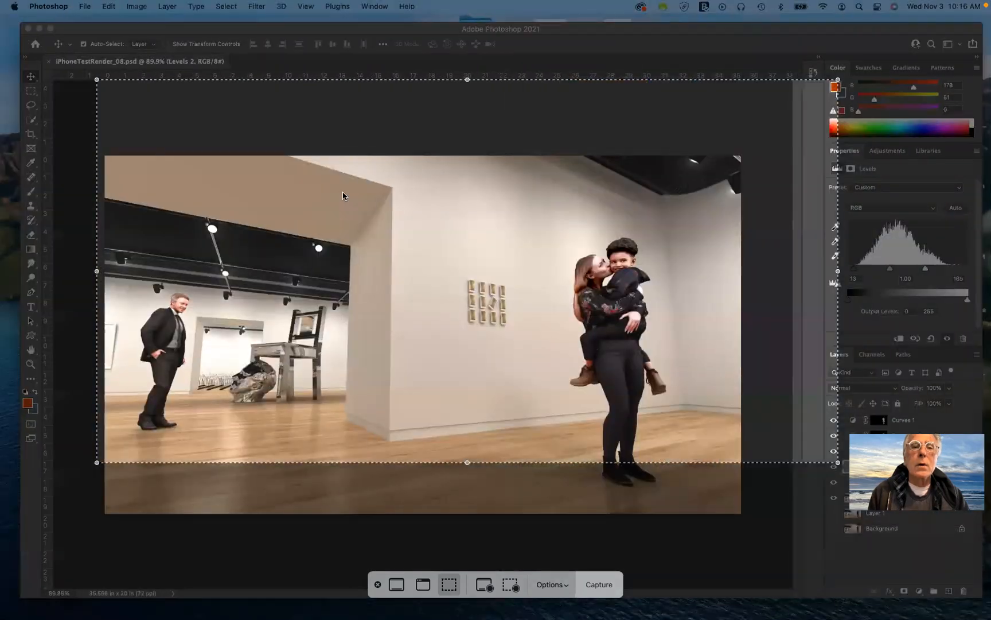
key("ctrl+Up")
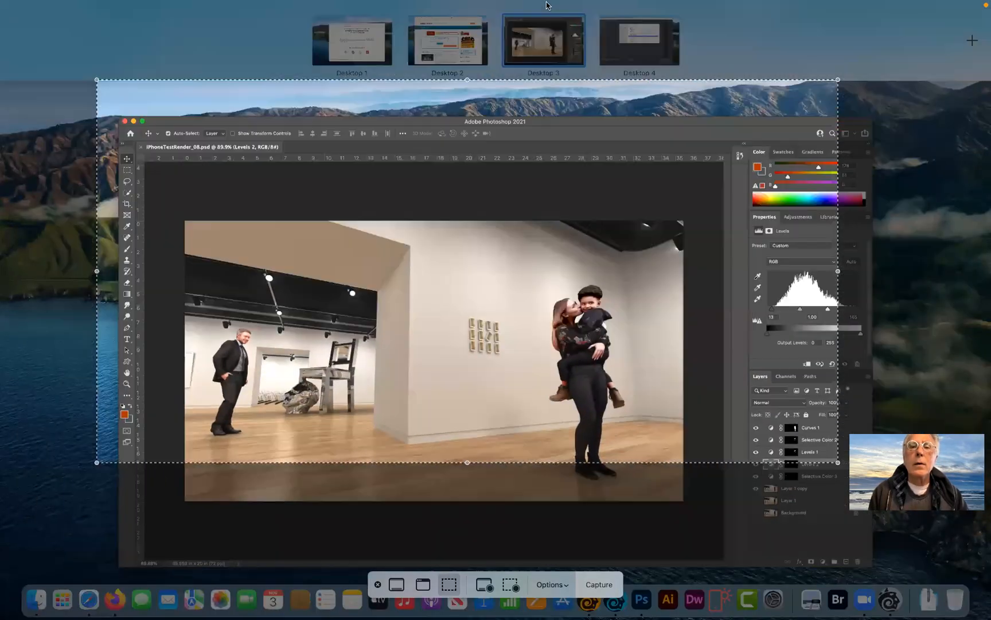
mouse_move(574, 13)
left_click(632, 43)
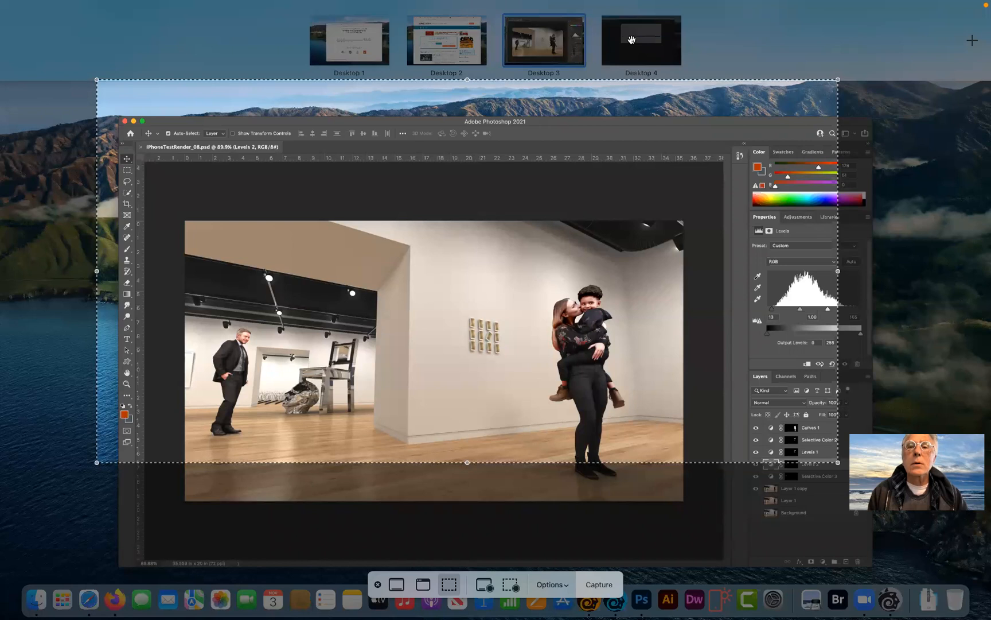
mouse_move(589, 141)
left_mouse_down()
mouse_move(564, 149)
mouse_move(580, 144)
left_mouse_up()
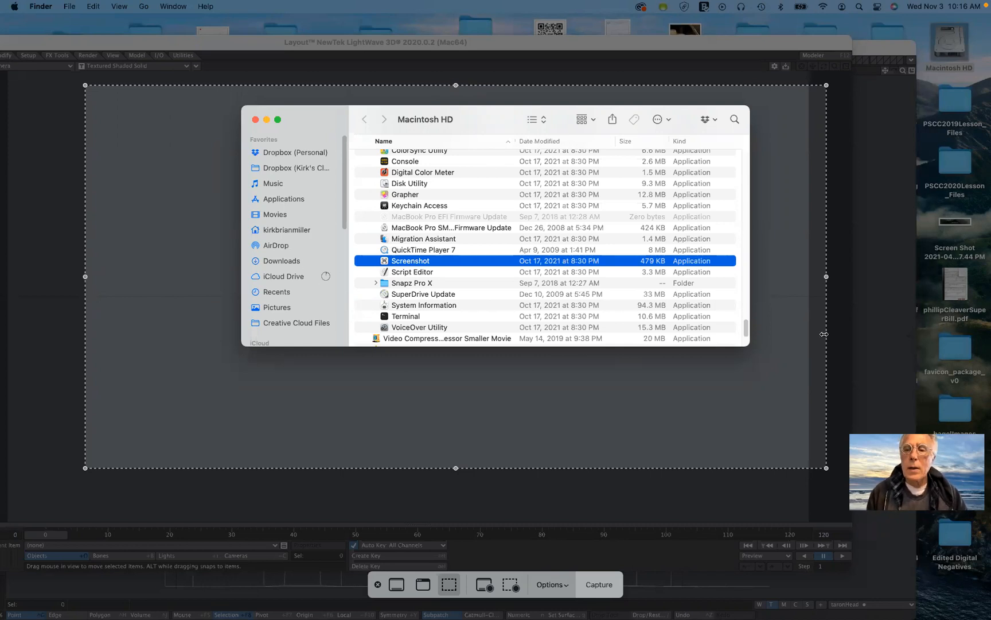
left_click_drag(825, 275, 780, 277)
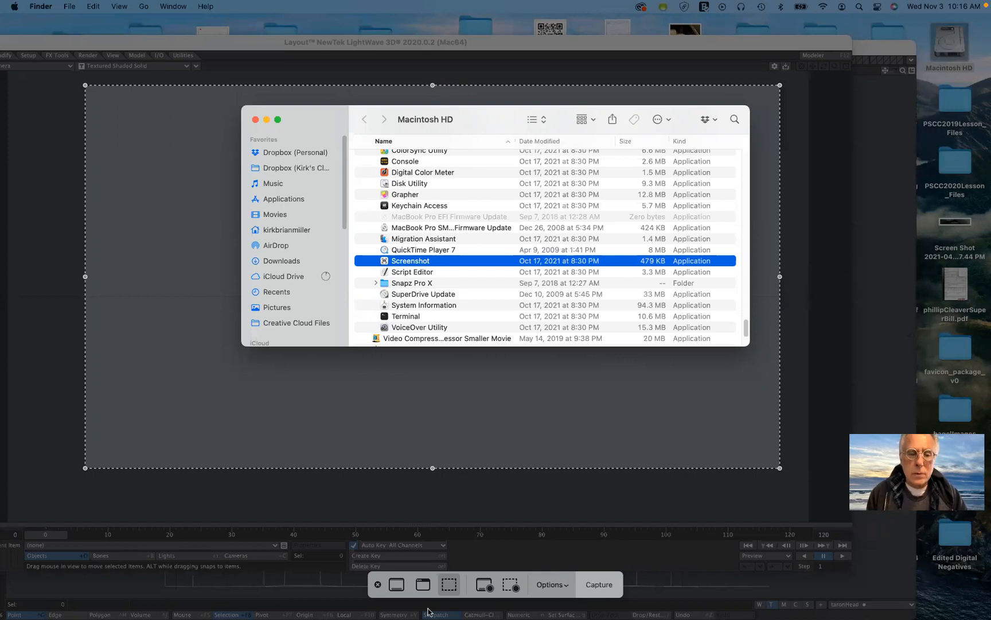
left_click(377, 586)
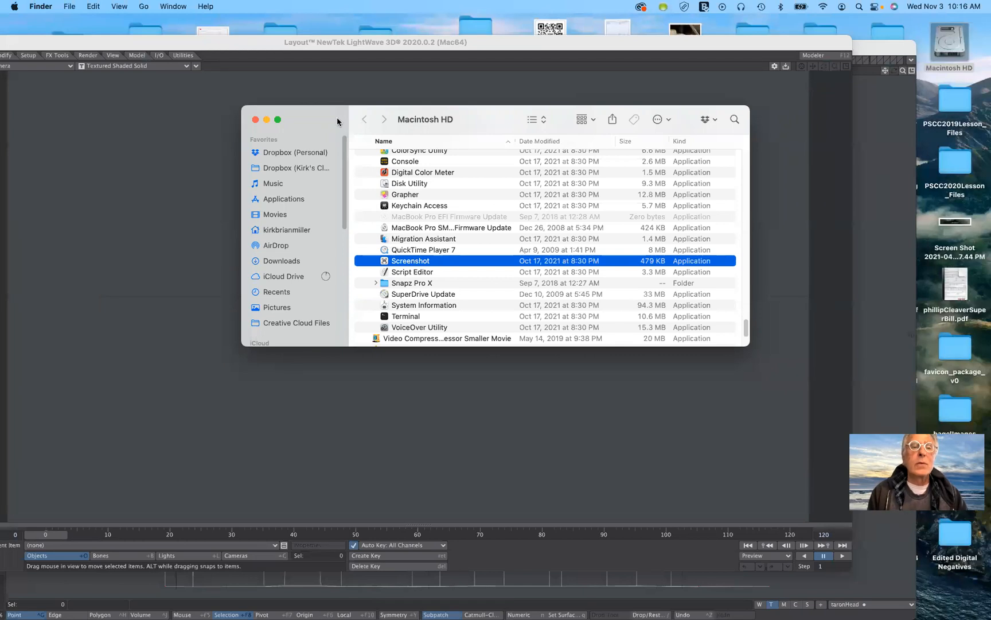
Clear the Finder window away, bring Modeler forward, and capture a screen region enclosing the entire TaronHead UV mesh.
left_click_drag(332, 117, 346, 0)
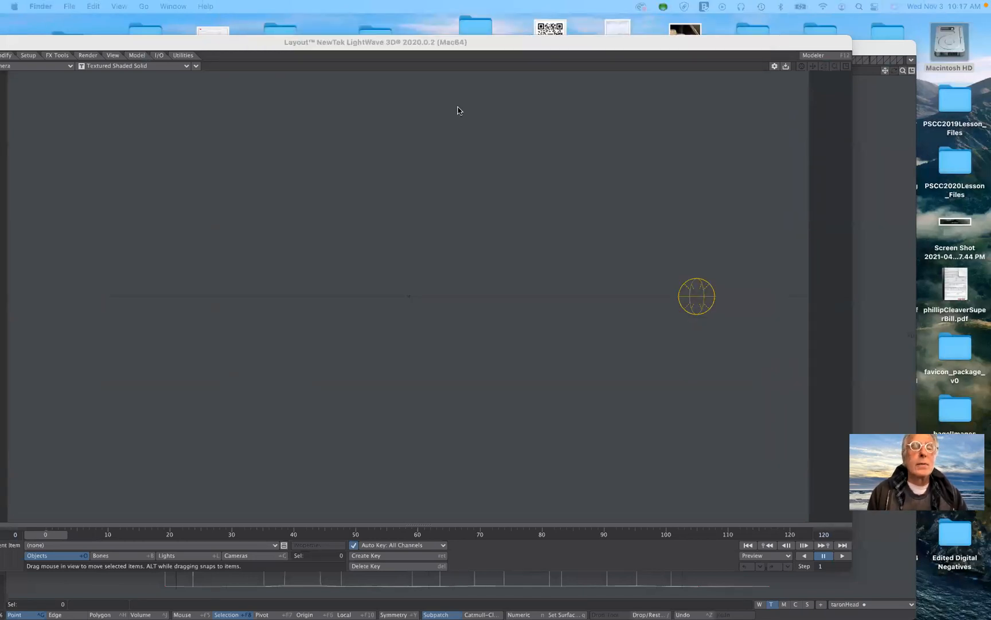
left_click(887, 177)
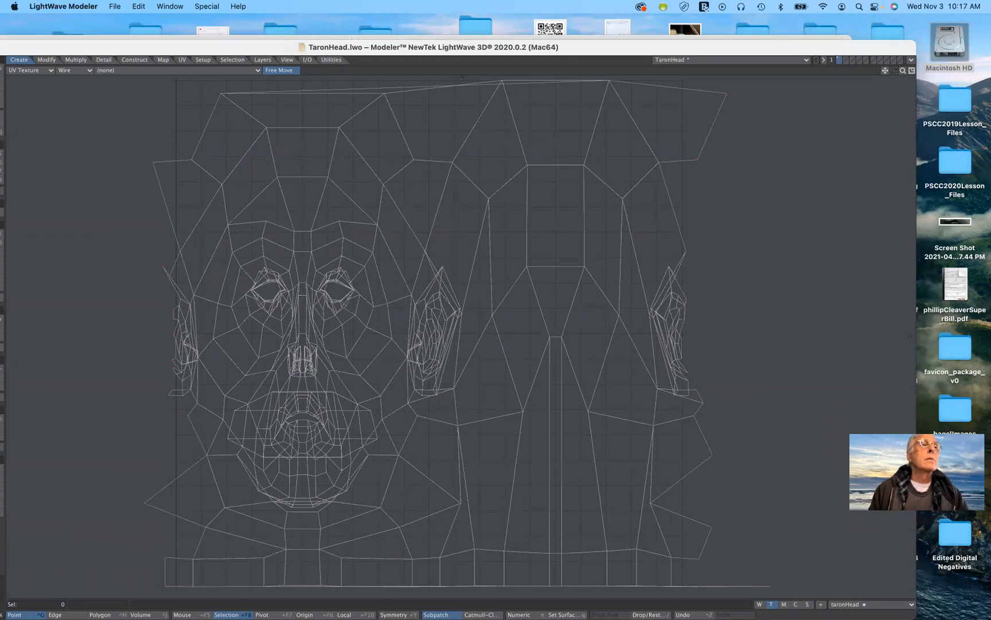
key("super+shift+5")
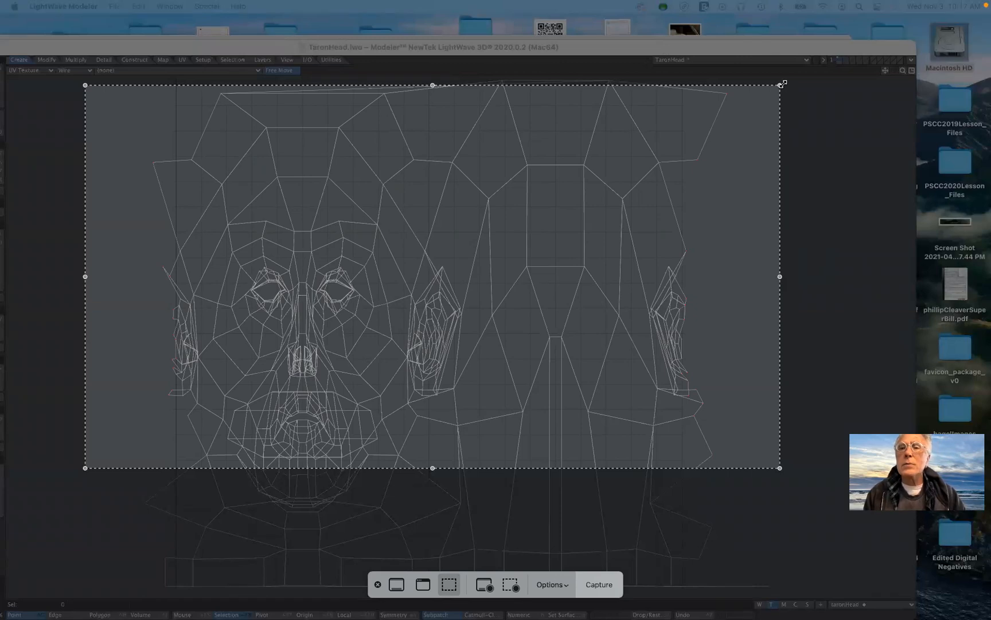
mouse_move(781, 85)
left_mouse_down()
mouse_move(705, 106)
mouse_move(714, 129)
mouse_move(724, 125)
mouse_move(711, 134)
mouse_move(718, 73)
mouse_move(777, 66)
left_mouse_up()
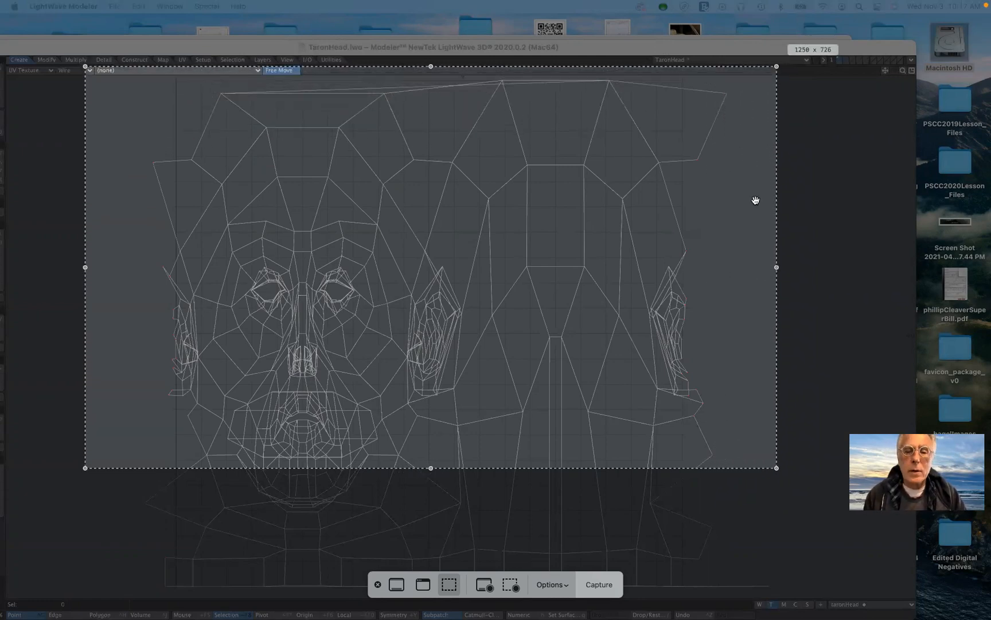
left_click_drag(778, 470, 809, 600)
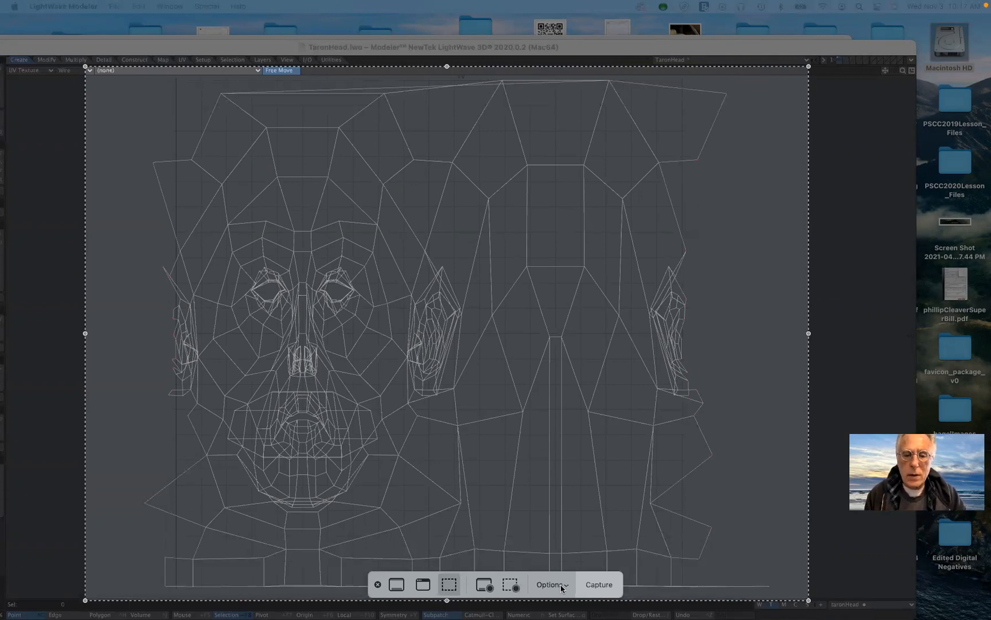
left_click(605, 587)
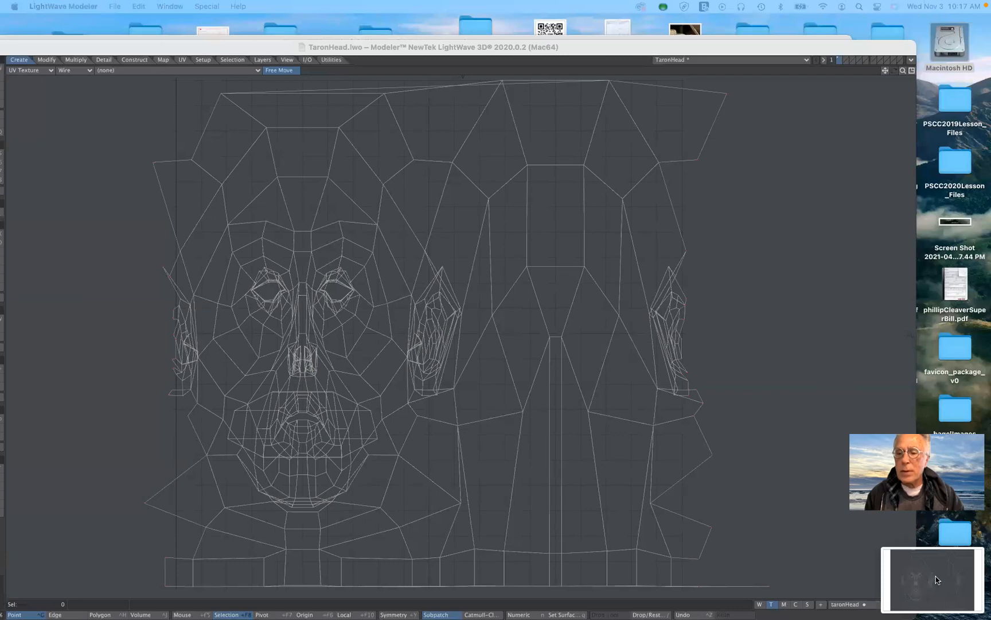
Open the captured UV mesh screenshot from its thumbnail to inspect it, and close the preview.
left_click(936, 576)
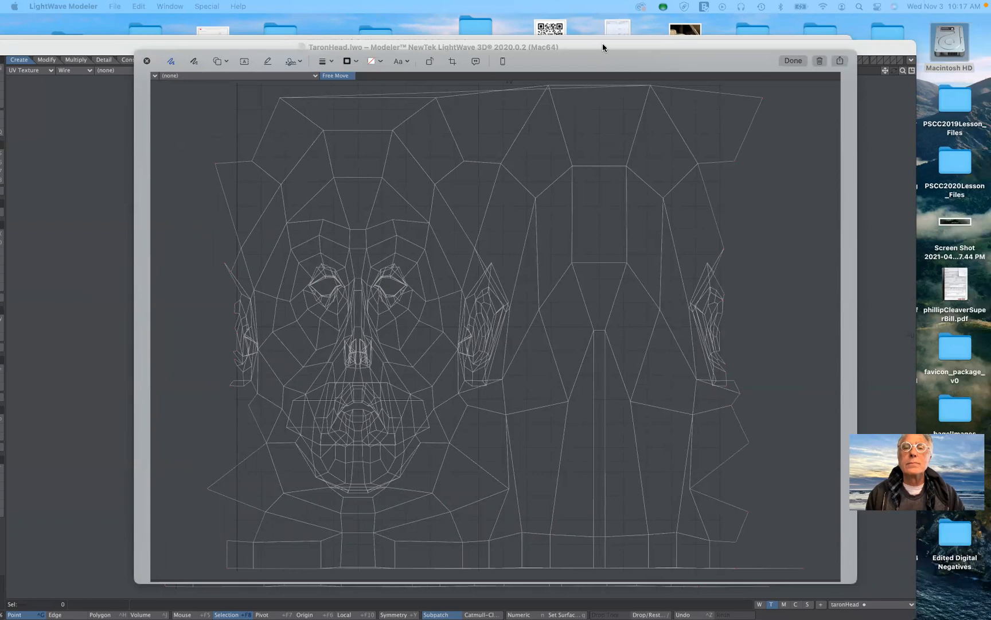
left_click_drag(587, 48, 616, 40)
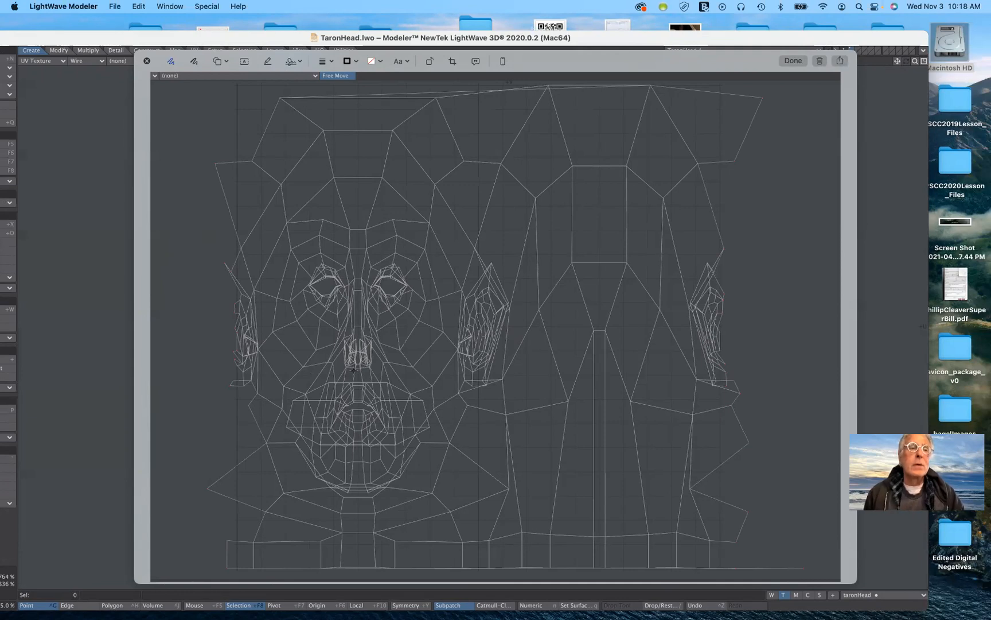
left_click(147, 61)
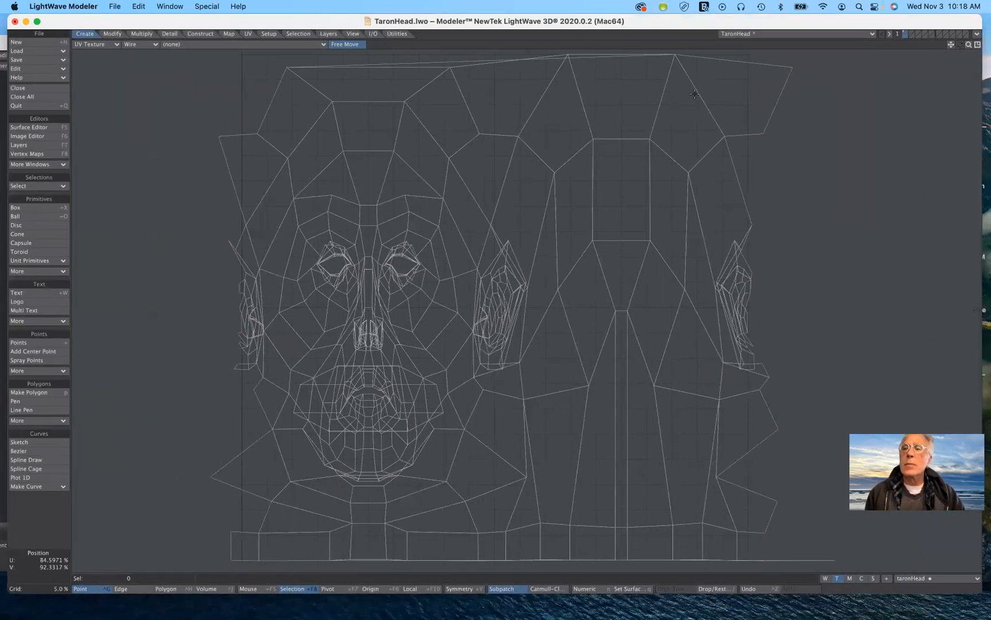
Restore the four-viewport layout in Modeler, and create a new empty object with all views fitted.
left_click(978, 45)
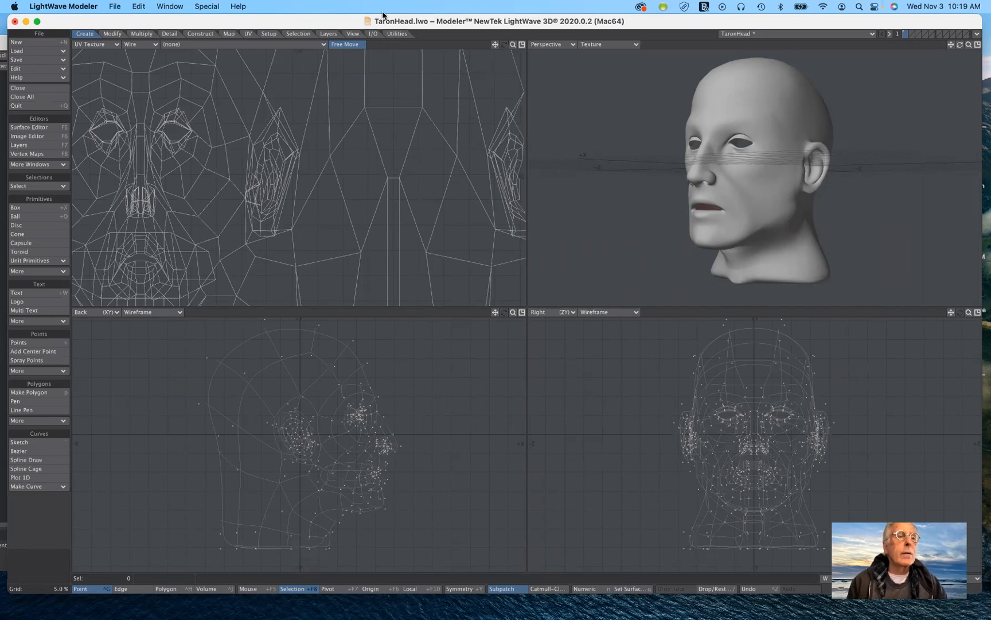
left_click(49, 43)
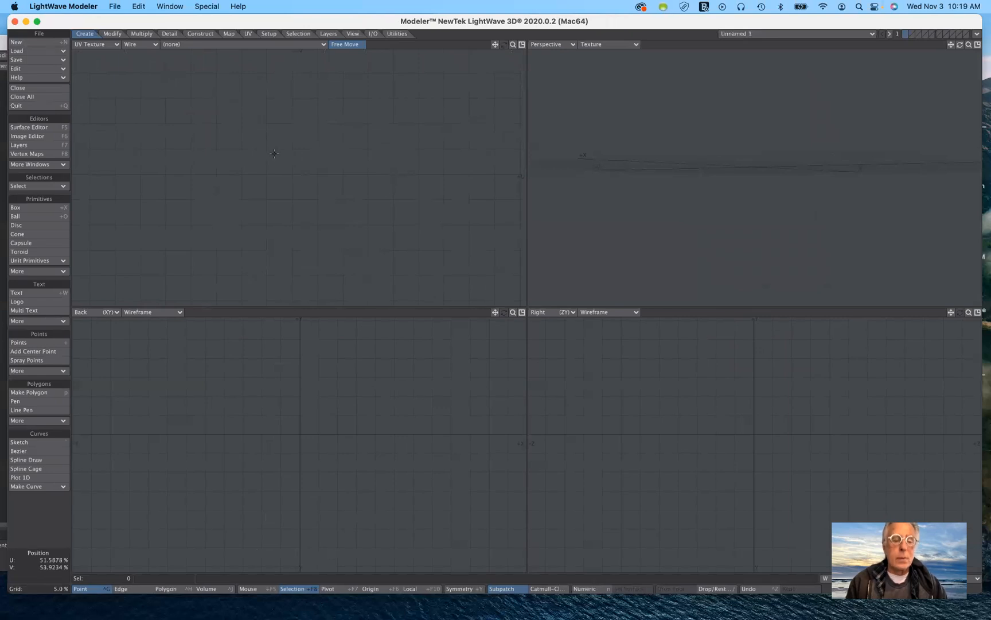
key("a")
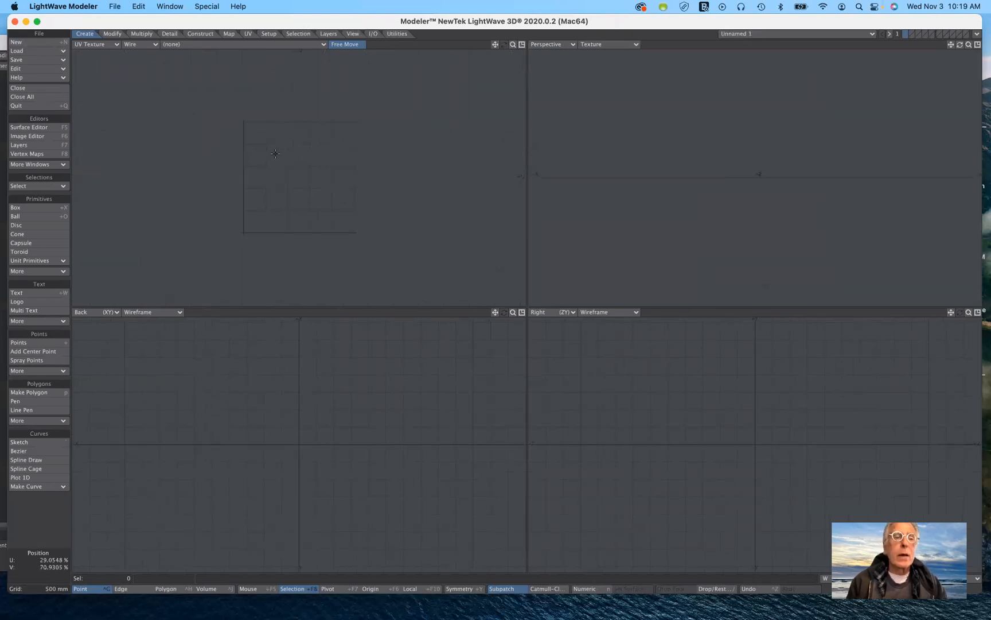
Change the UV Texture viewport to the Top (XZ) view.
left_click(115, 46)
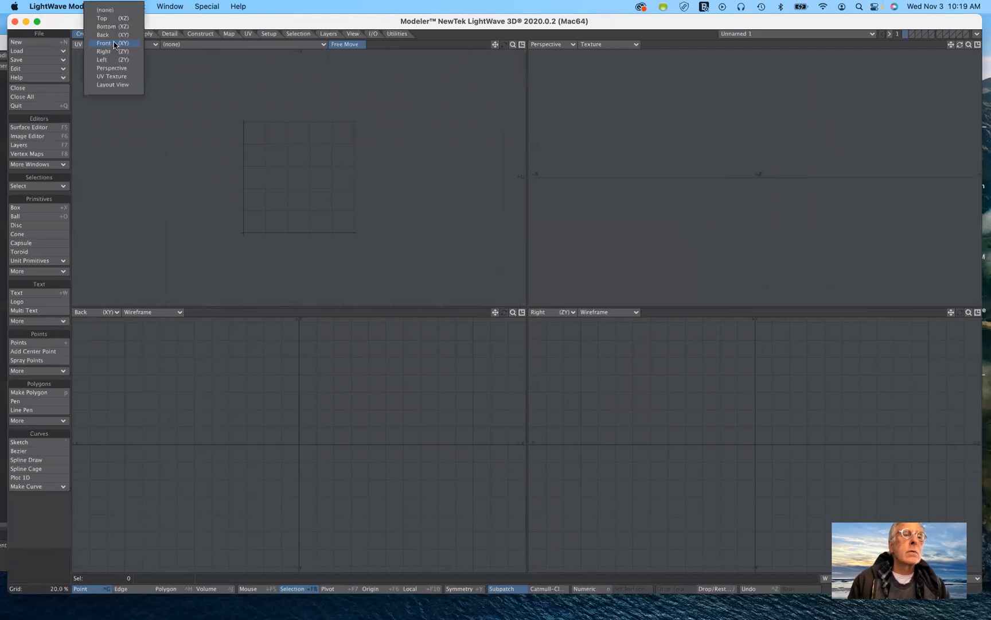
left_click(114, 12)
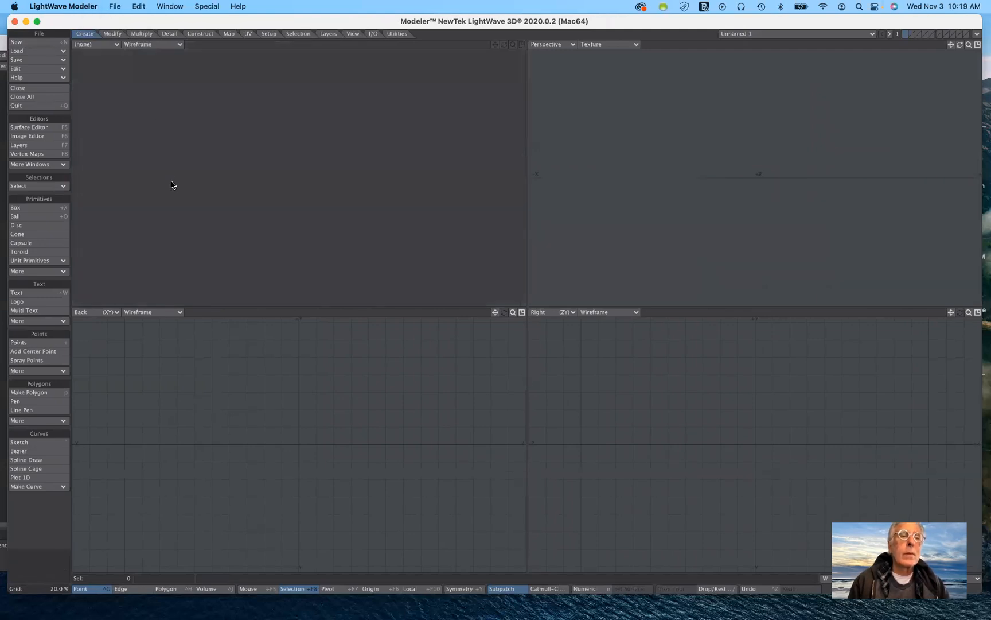
left_click(110, 48)
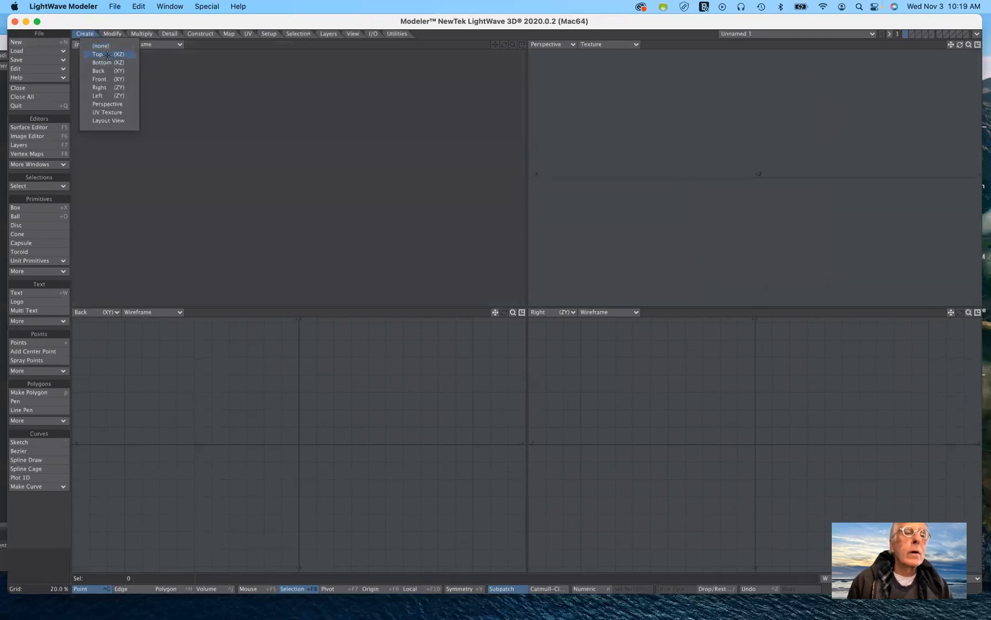
left_click(106, 55)
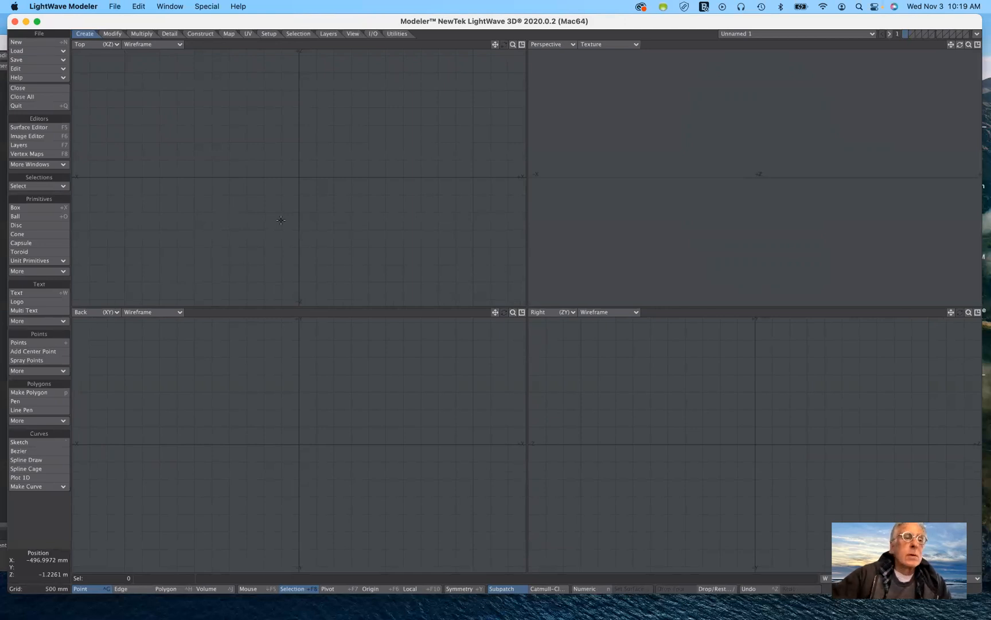
Create a flat rectangular box centred on the origin in the Top view, with its surface visible in the Perspective view.
left_click(34, 207)
left_click_drag(189, 124, 172, 90)
left_click_drag(285, 270, 426, 261)
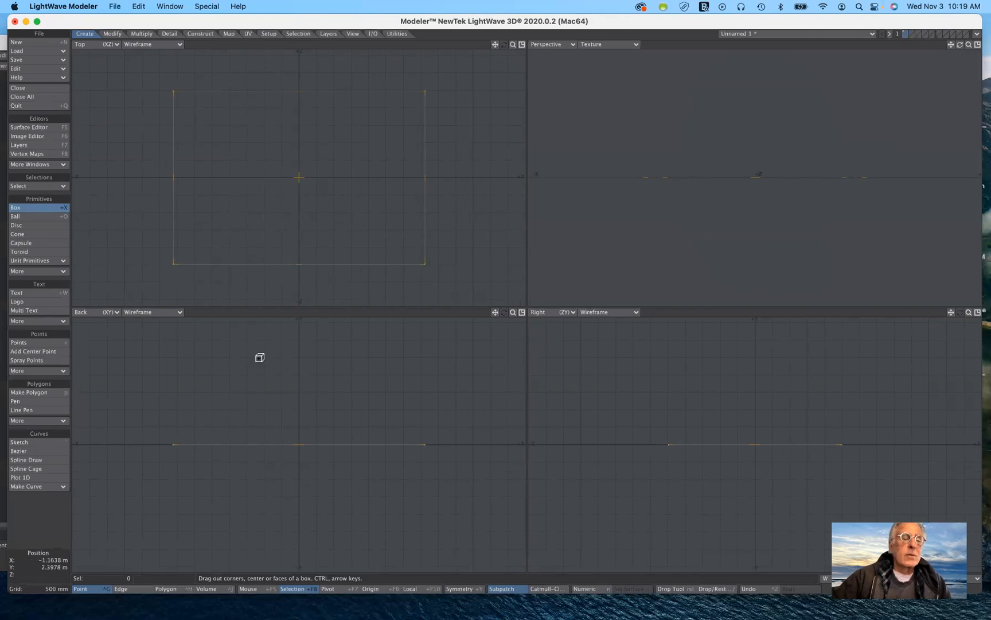
key("Return")
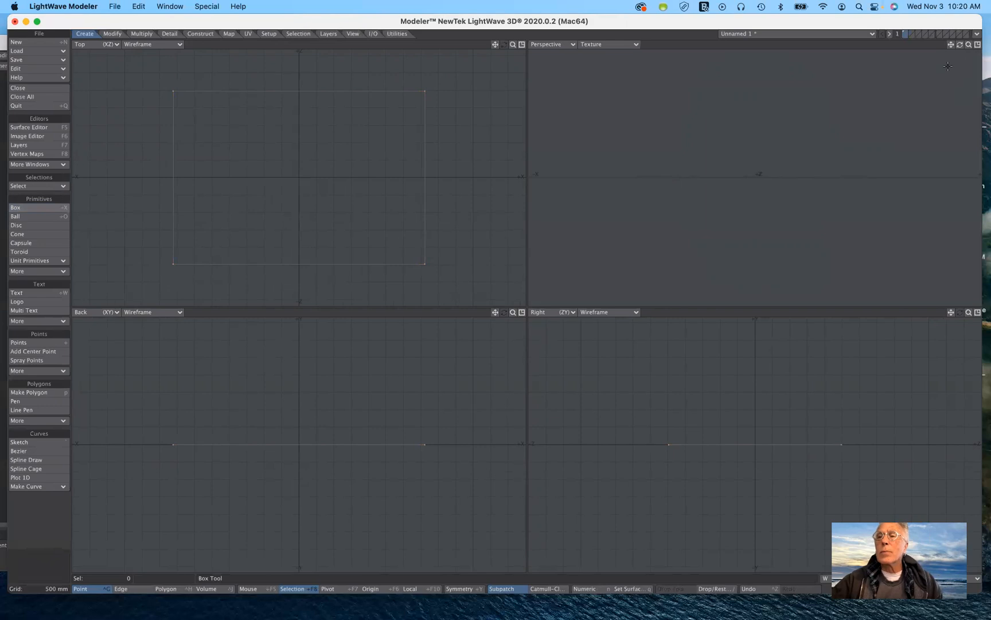
left_click_drag(960, 44, 961, 72)
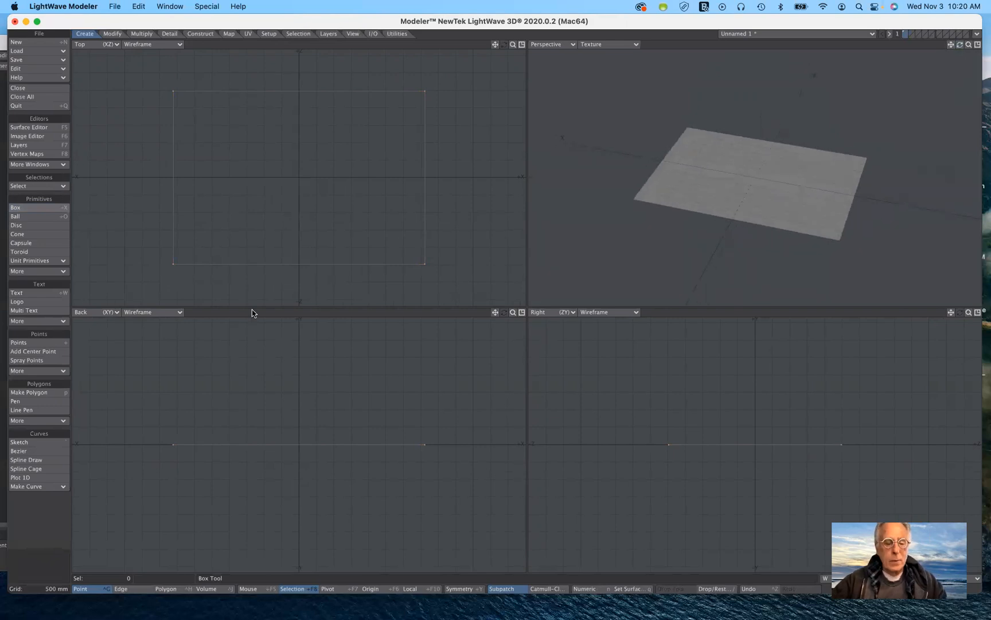
Assign the flat box a surface named ground with Make Default off and the initial color 64, 48, 0.
key("q")
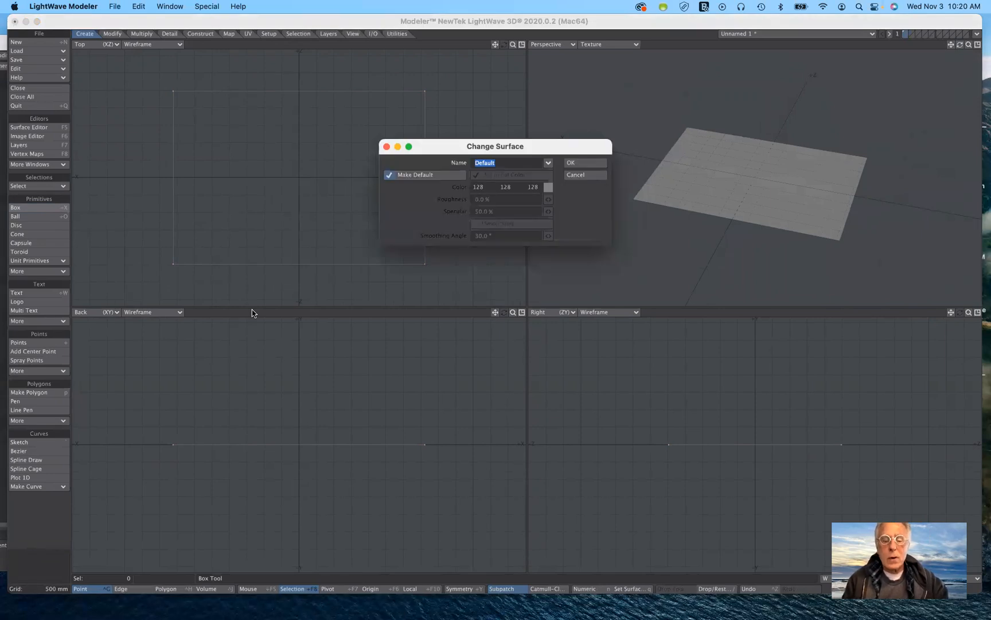
left_click(439, 175)
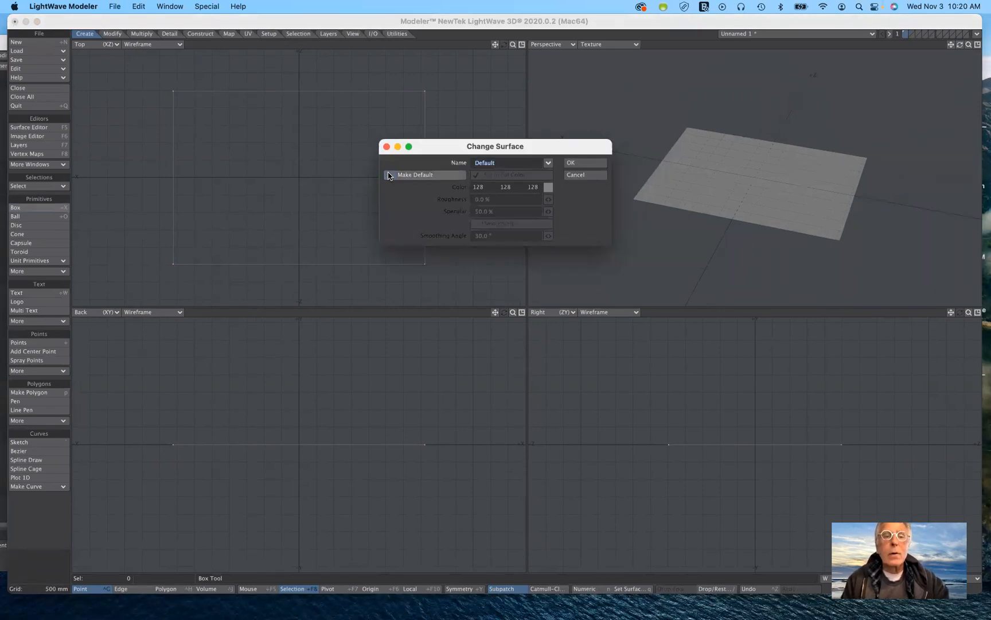
left_click(505, 162)
type("go")
key("BackSpace")
type("round")
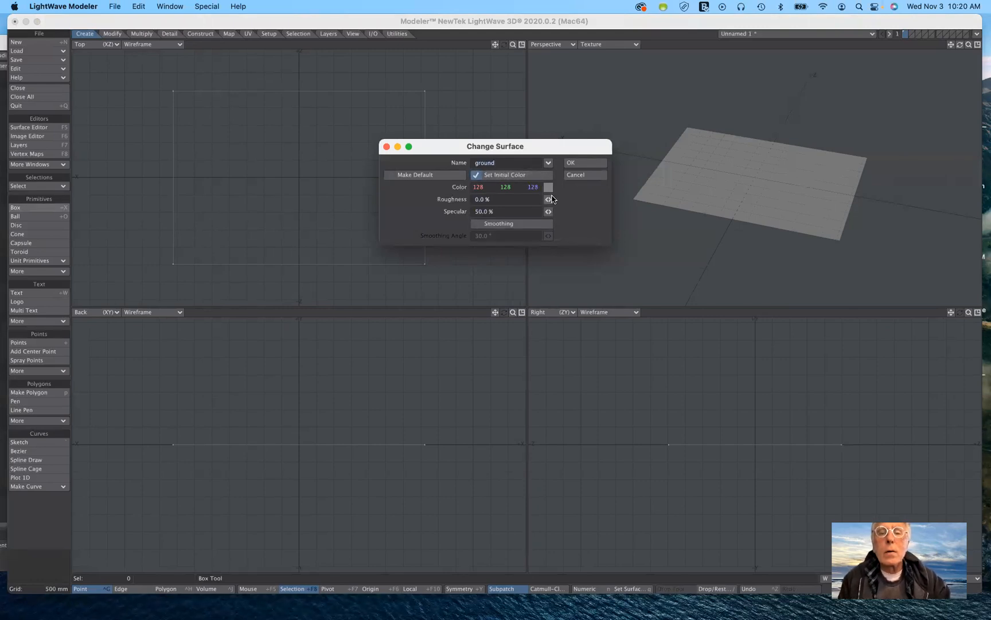
left_click(548, 187)
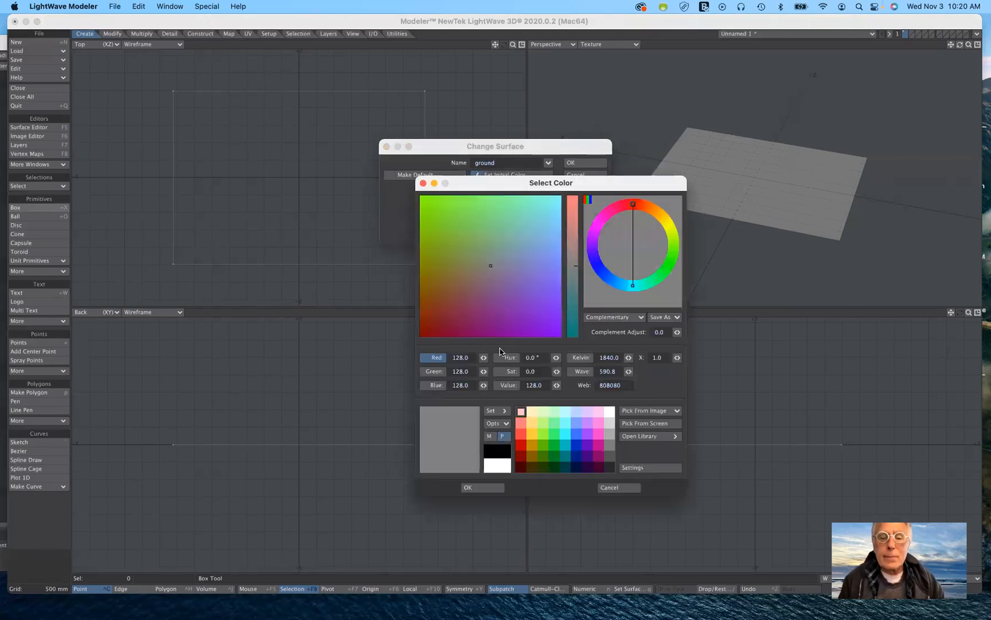
left_click(532, 467)
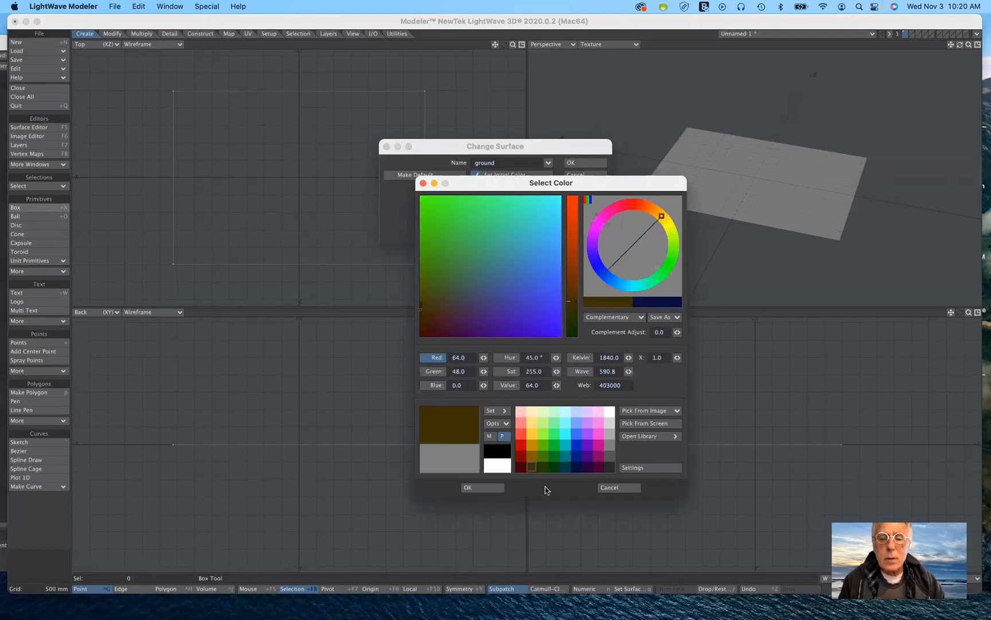
left_click(475, 489)
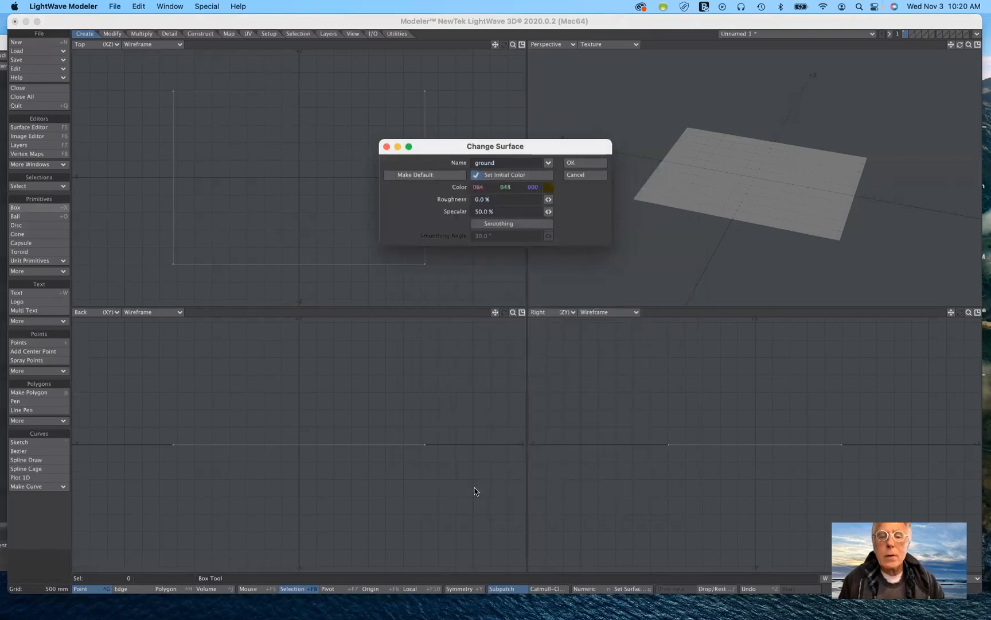
left_click(579, 162)
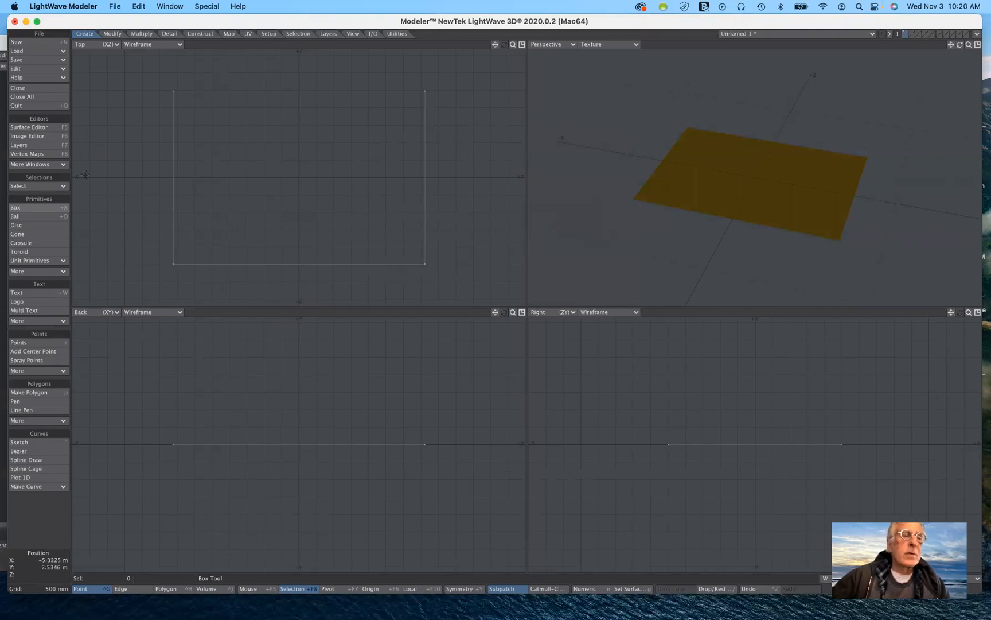
Subdivide the flat ground box six times in a row using the Faceted method with Fractal at 0.0 %.
left_click(141, 34)
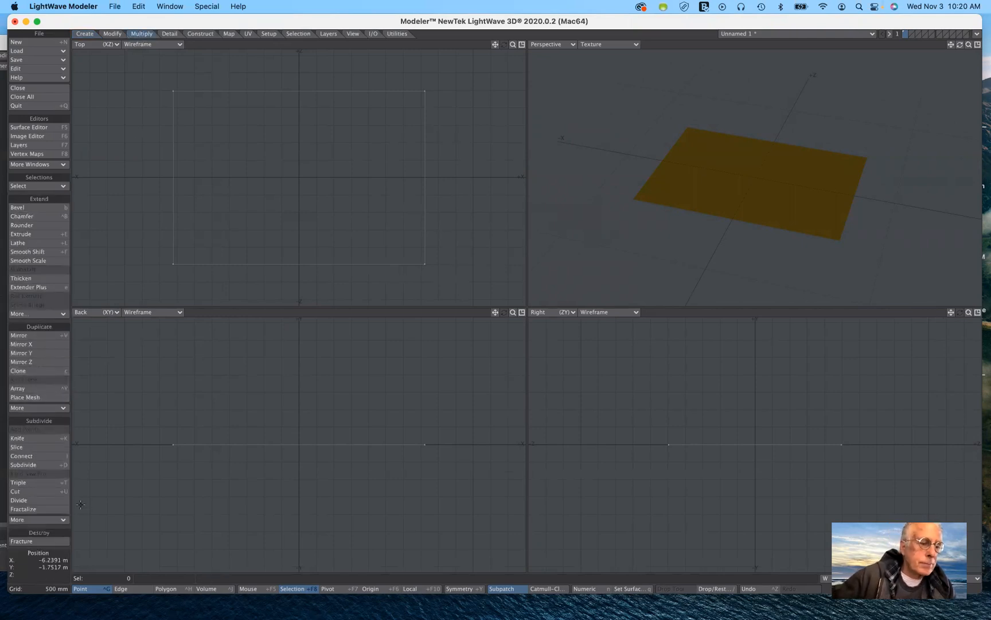
left_click(36, 466)
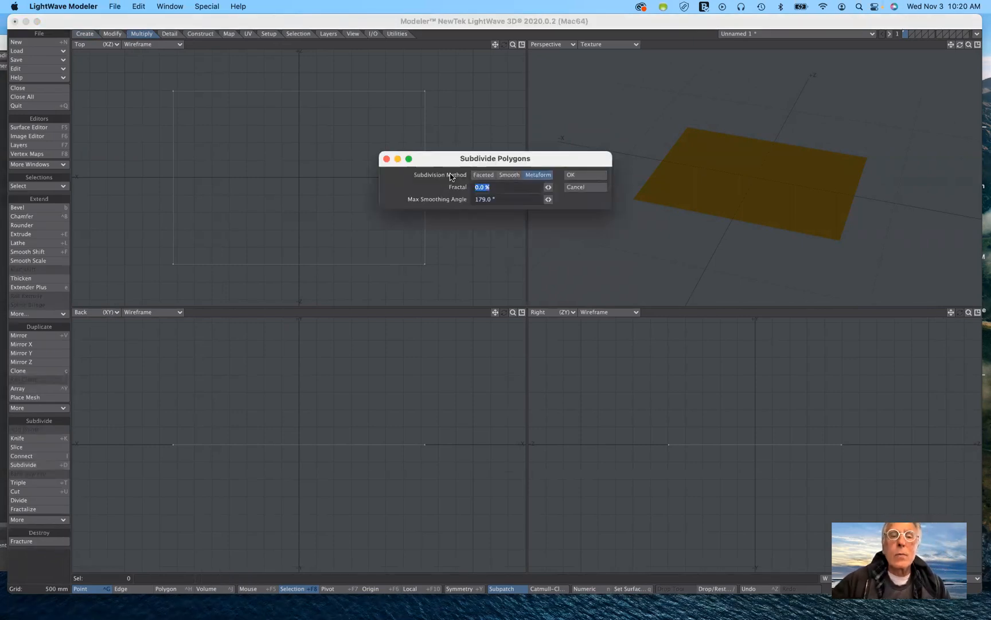
left_click(484, 174)
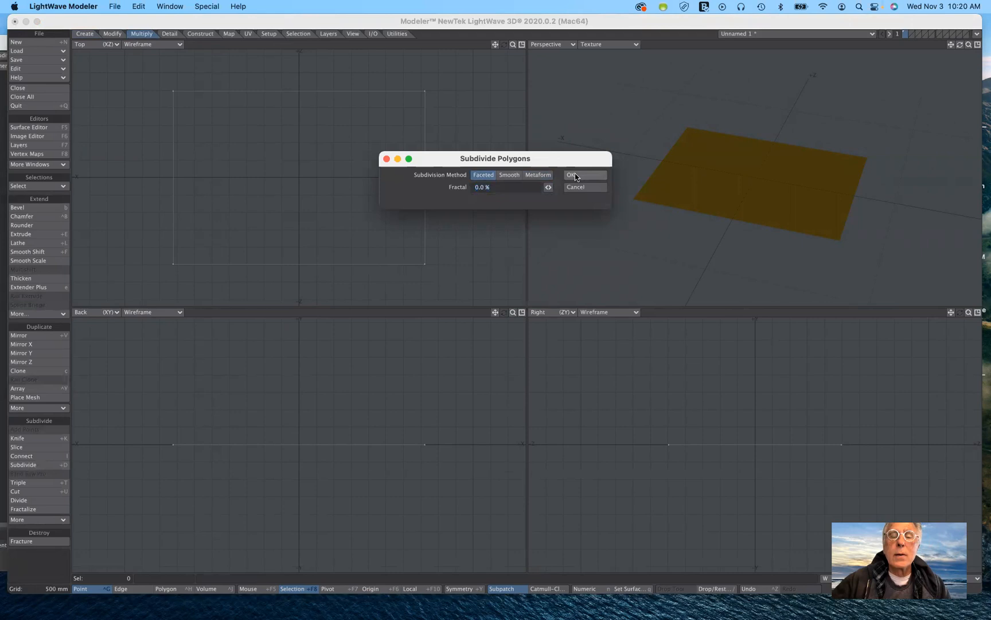
left_click(572, 175)
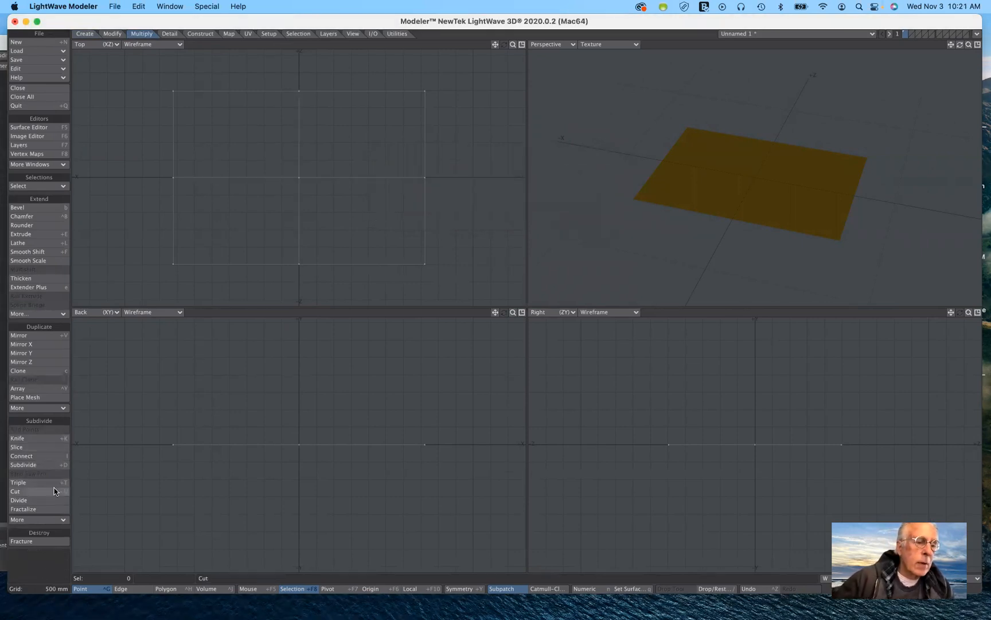
left_click(45, 466)
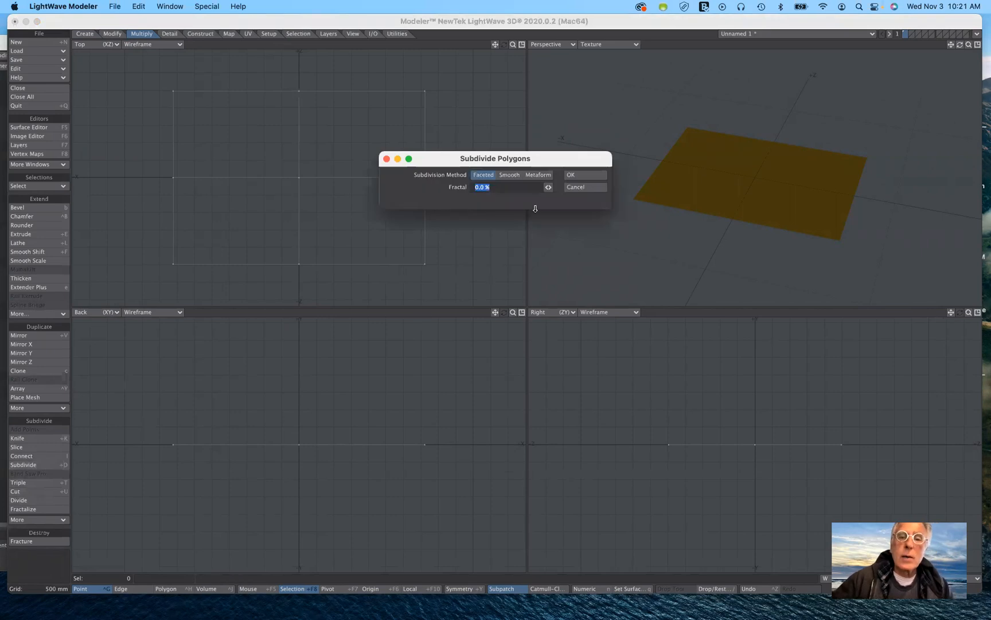
left_click(584, 179)
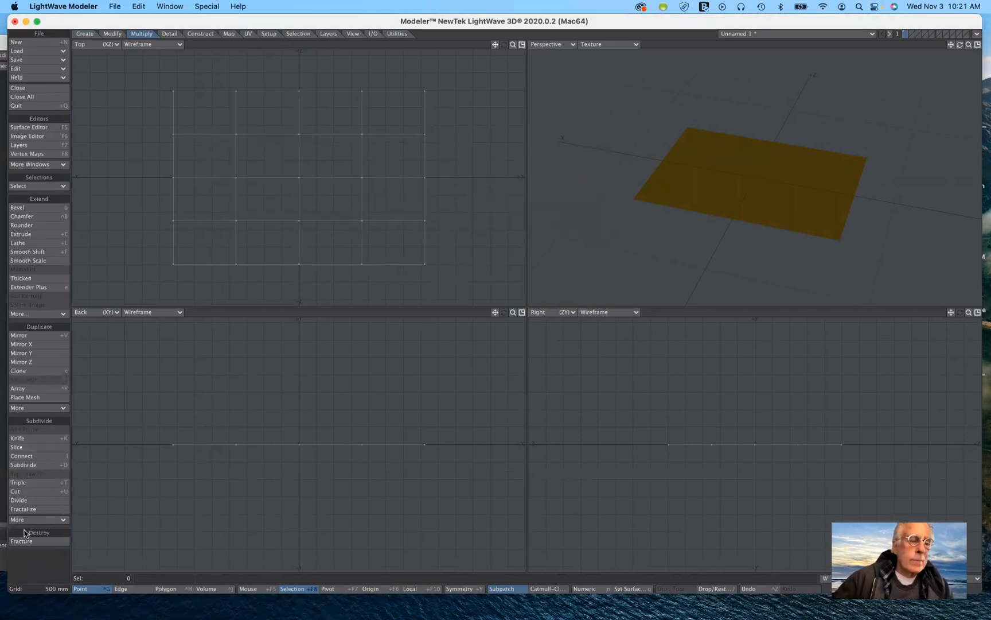
left_click(59, 465)
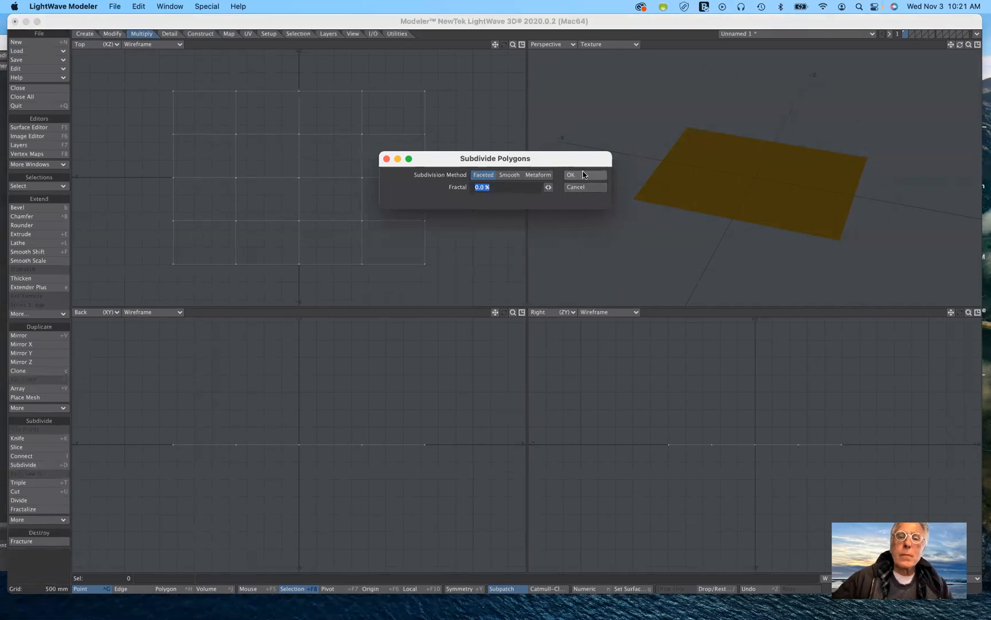
left_click(583, 175)
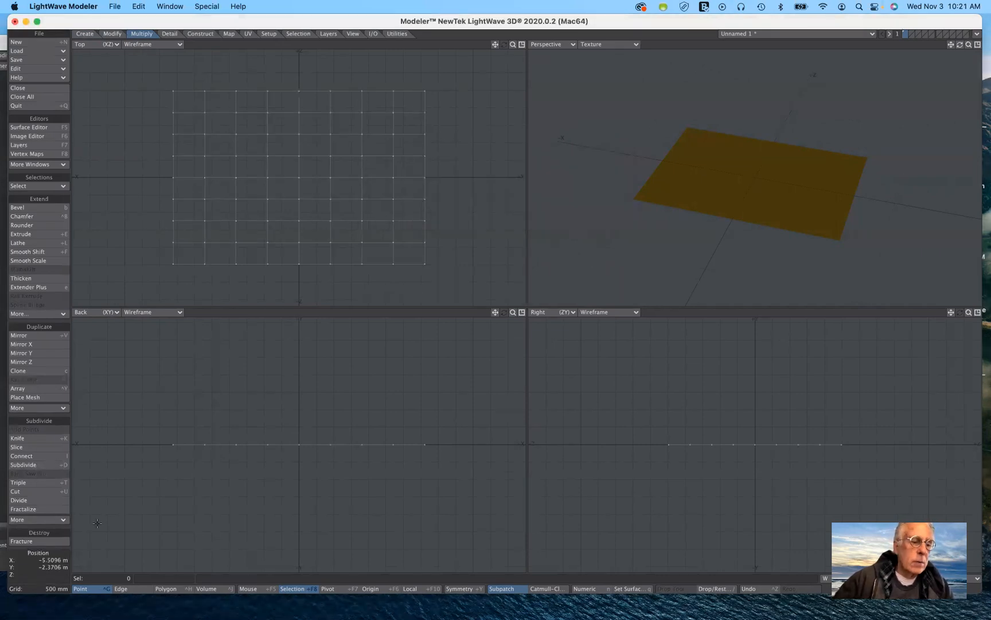
left_click(60, 466)
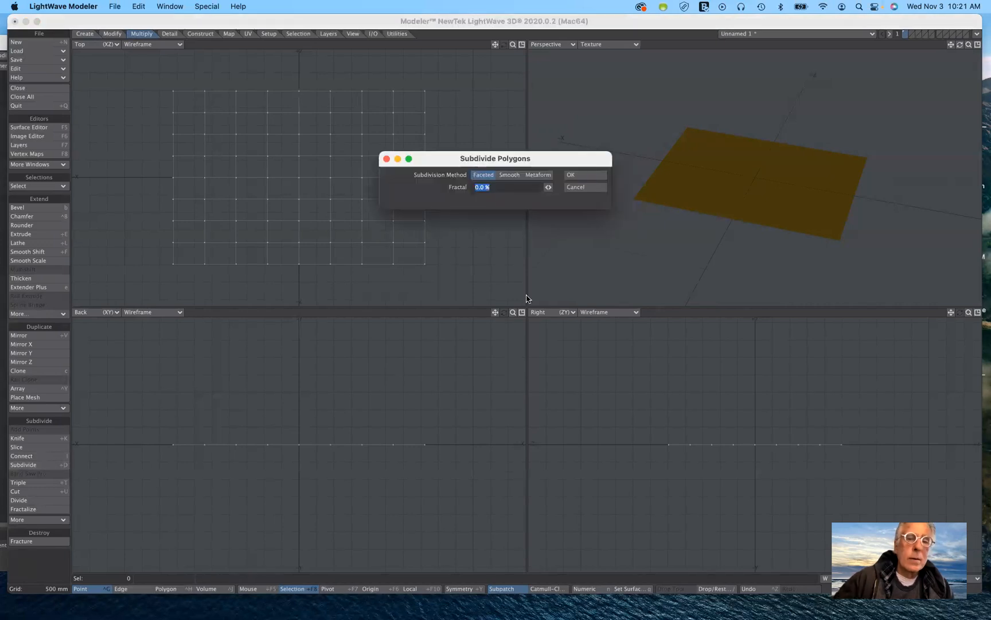
left_click(583, 175)
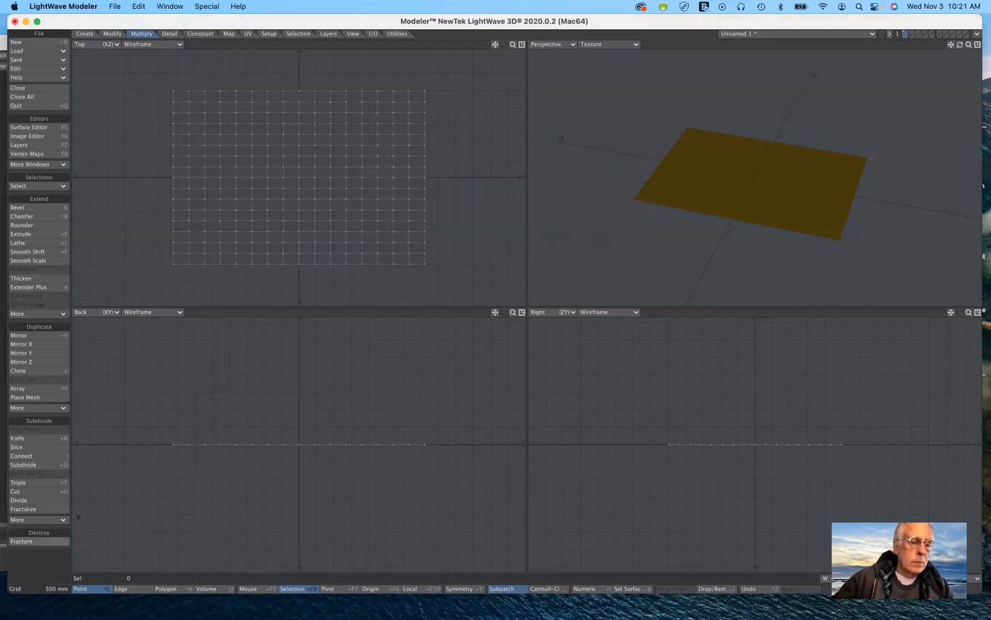
left_click(58, 465)
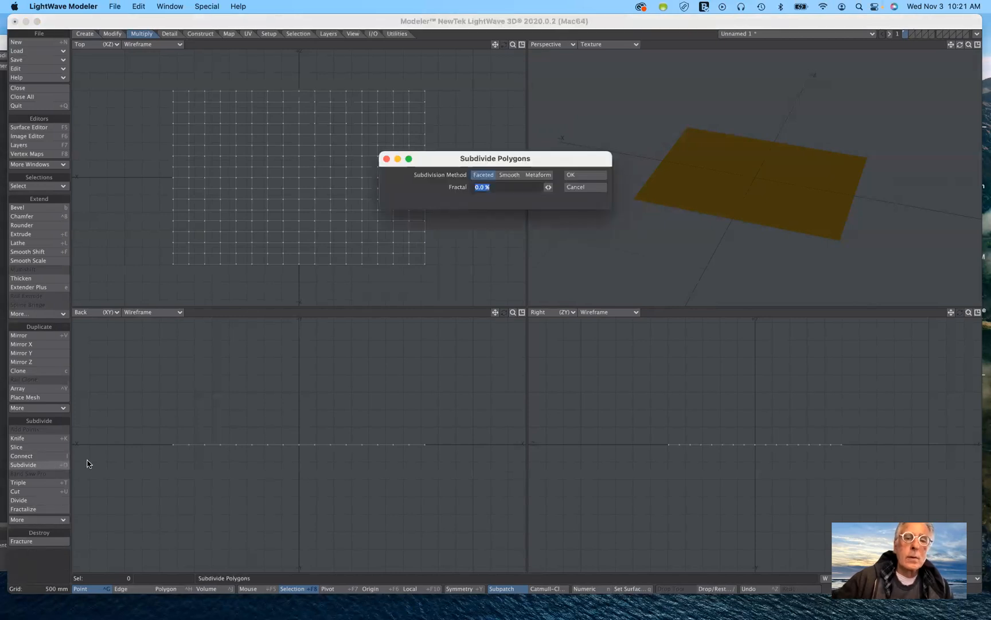
left_click(581, 175)
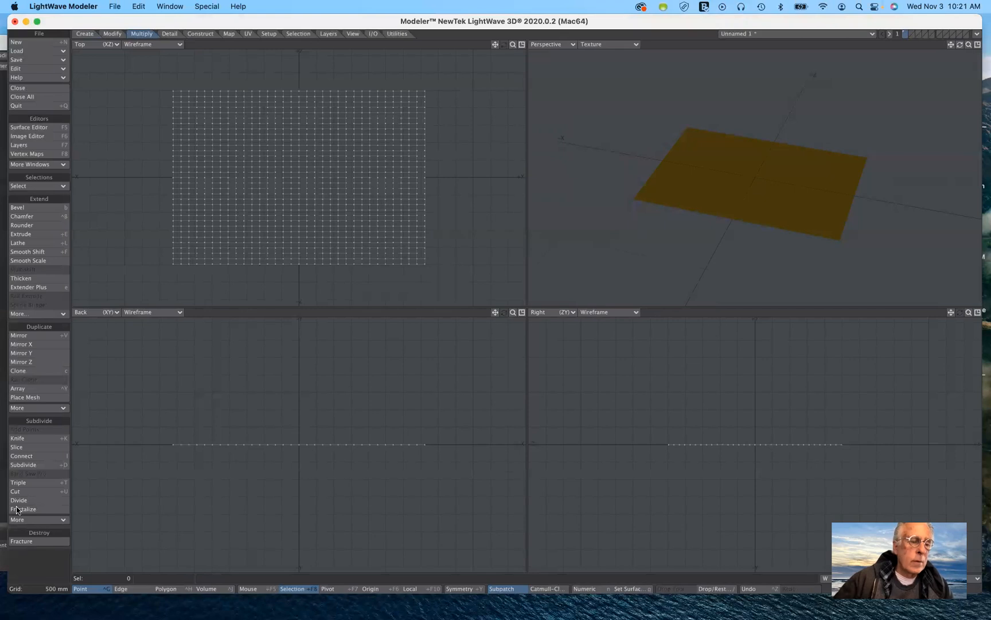
left_click(53, 466)
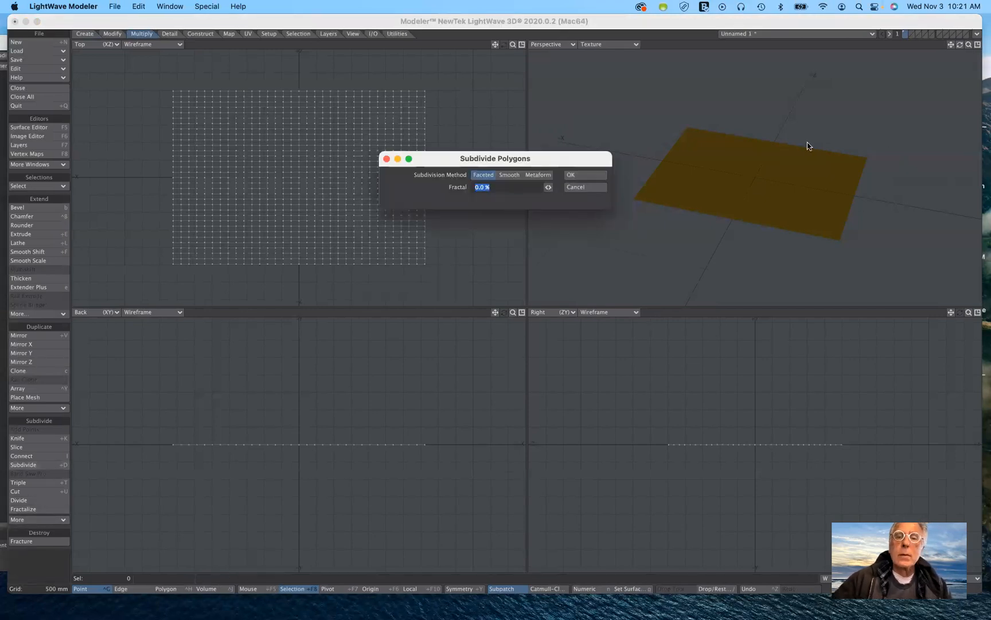
left_click(589, 179)
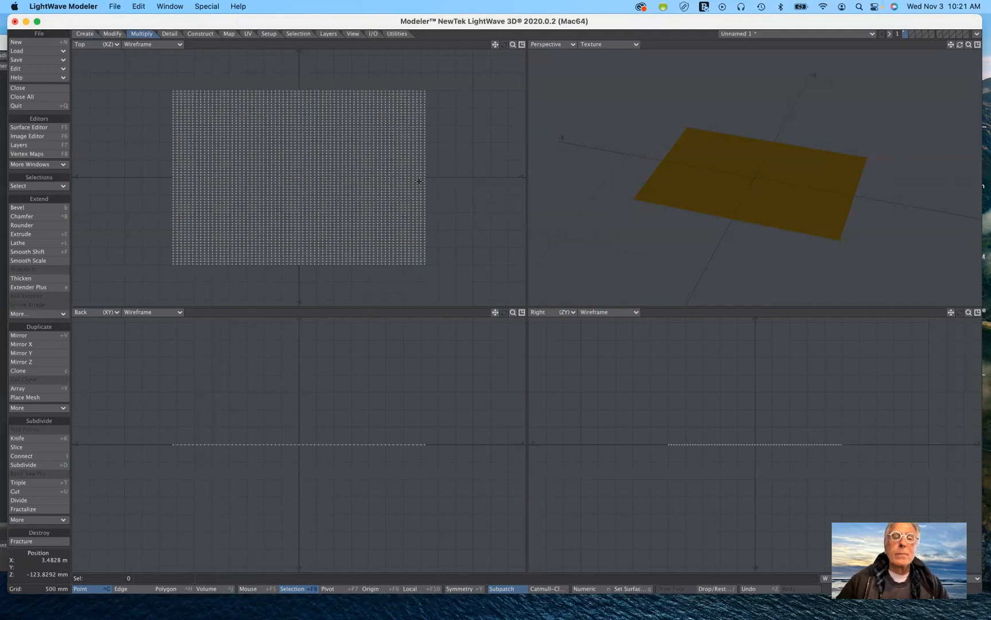
Save the object as groundDisplacement in the contentFall2021 folder on the Desktop.
left_click(114, 7)
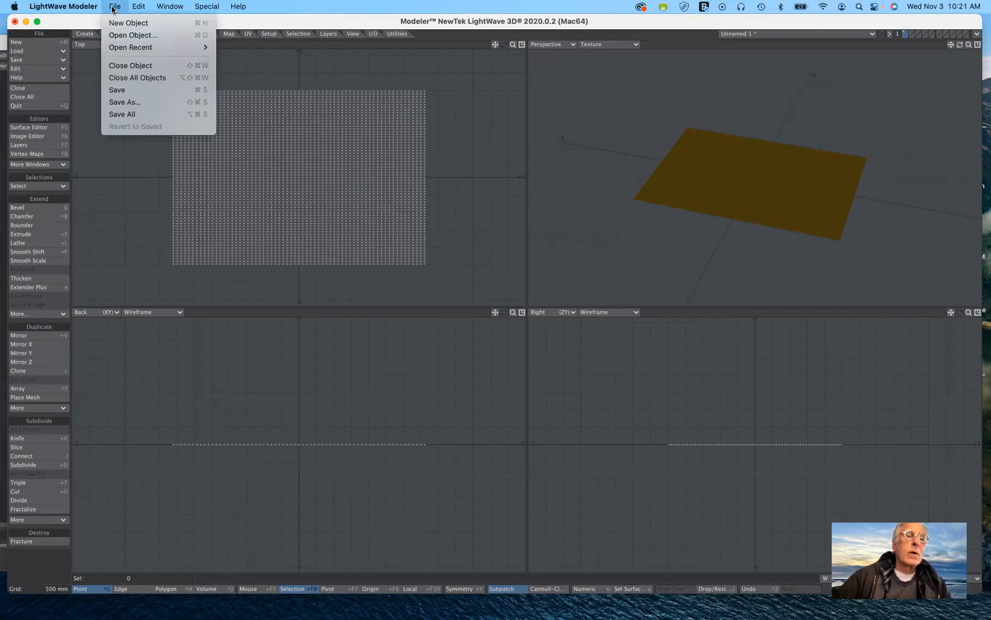
left_click(126, 102)
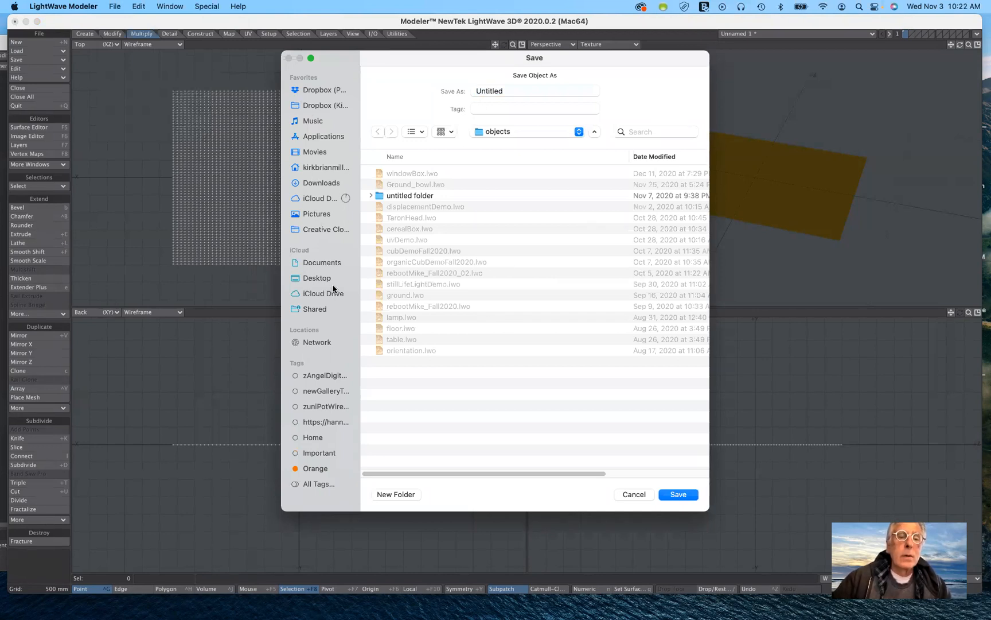
left_click(317, 279)
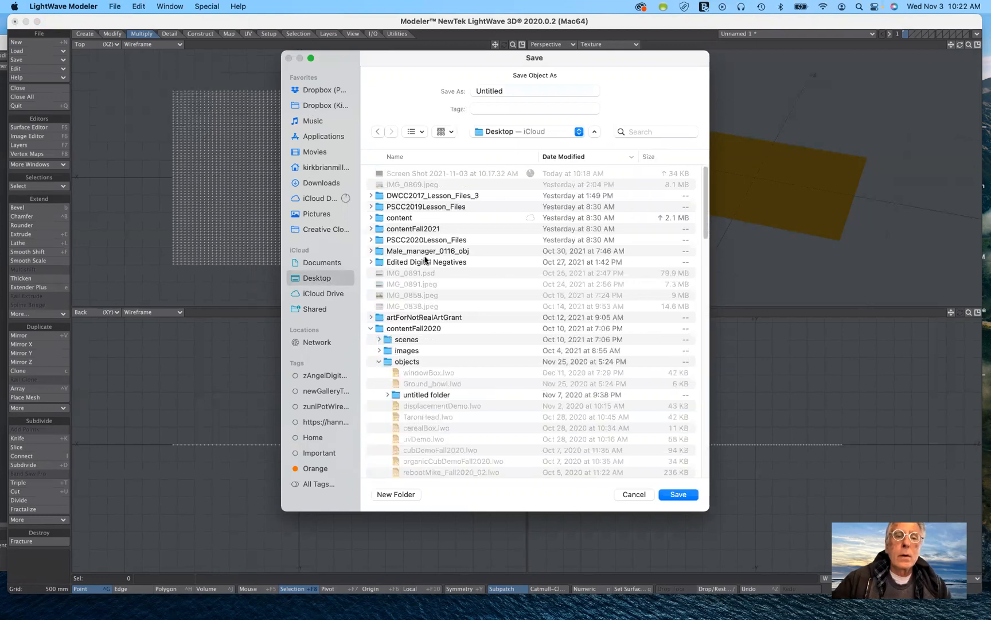
double_click(379, 229)
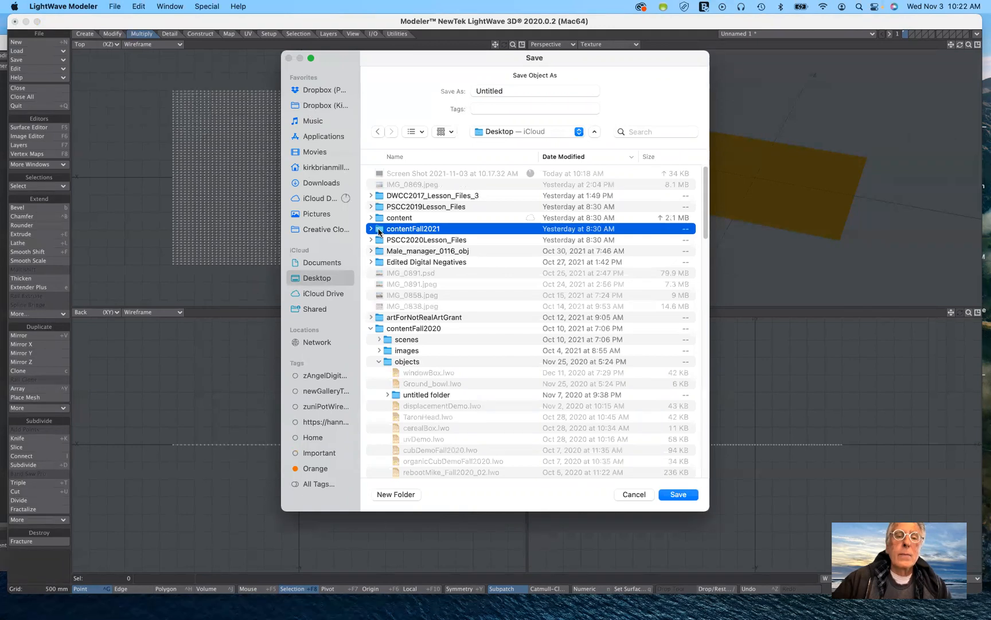
left_click(370, 173)
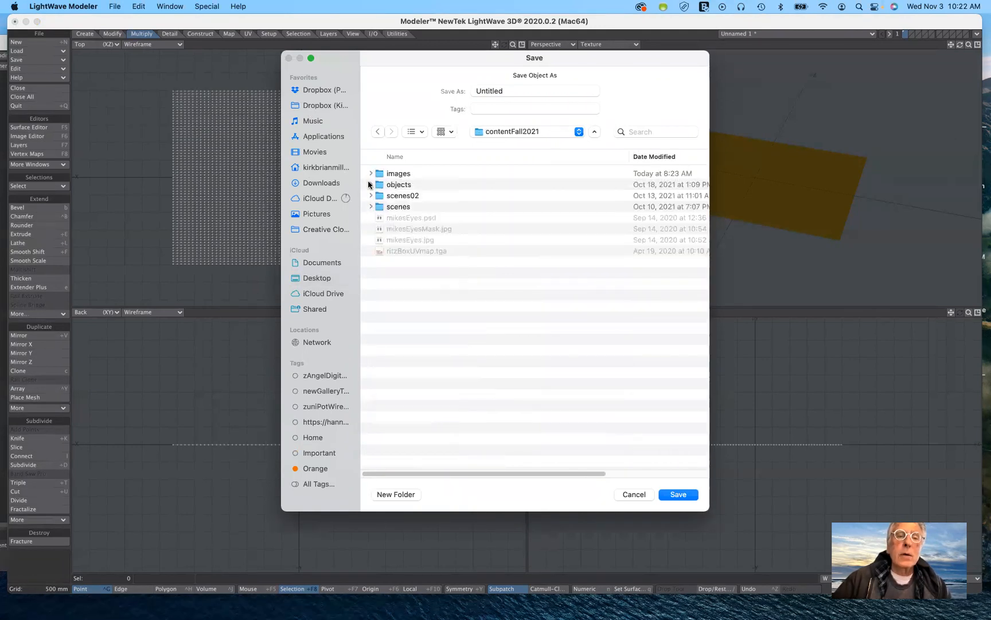
left_click(371, 184)
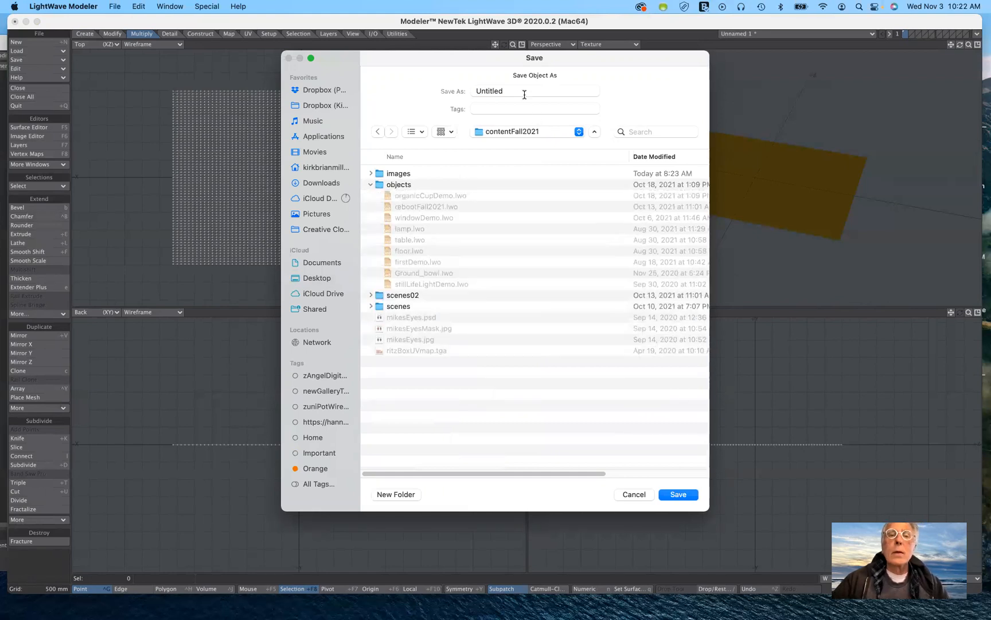
left_click(468, 91)
key("super+a")
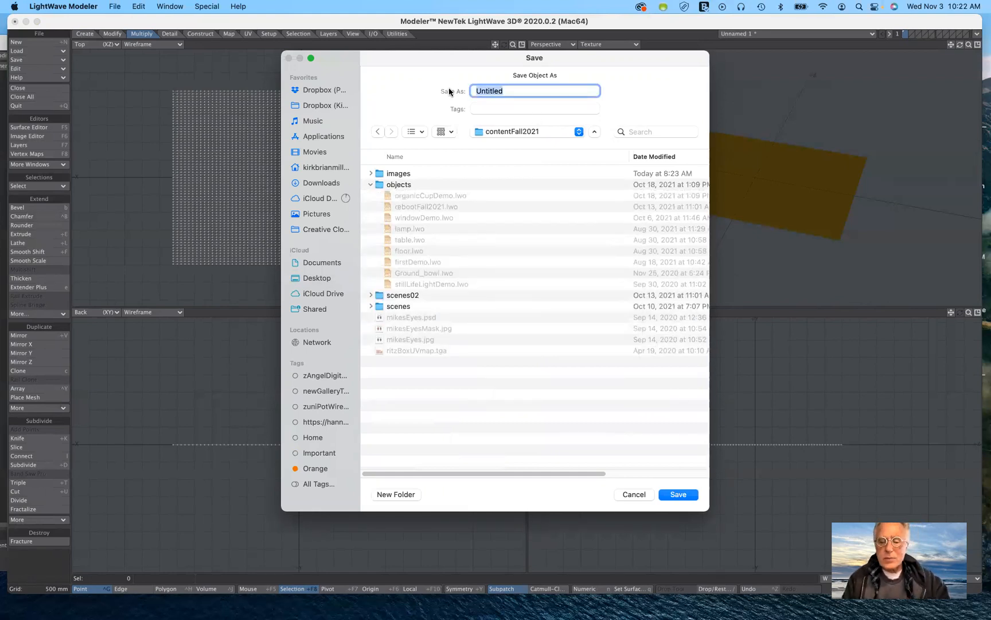
type("ground")
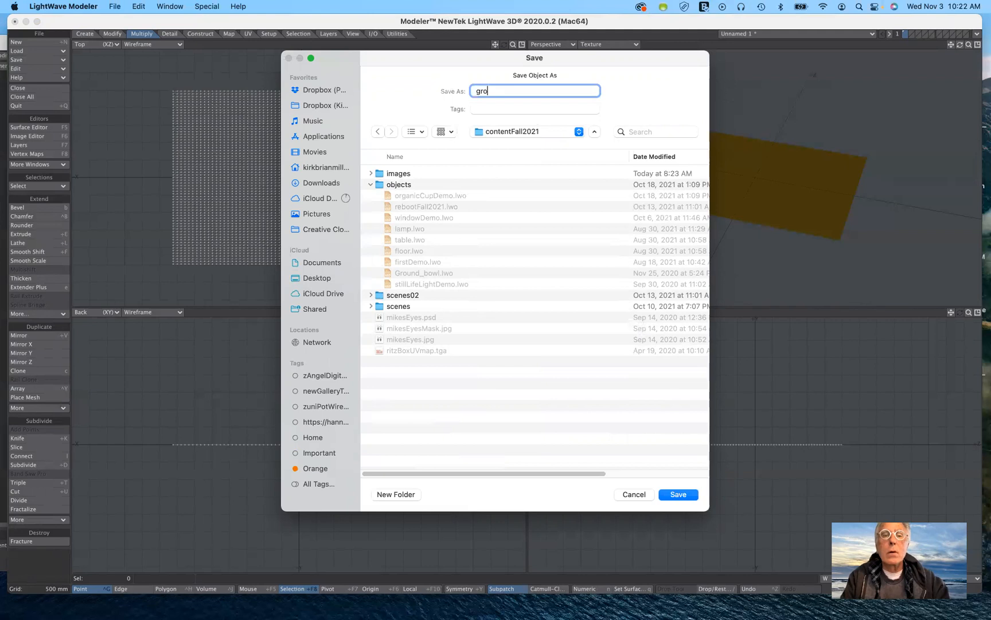
type("is")
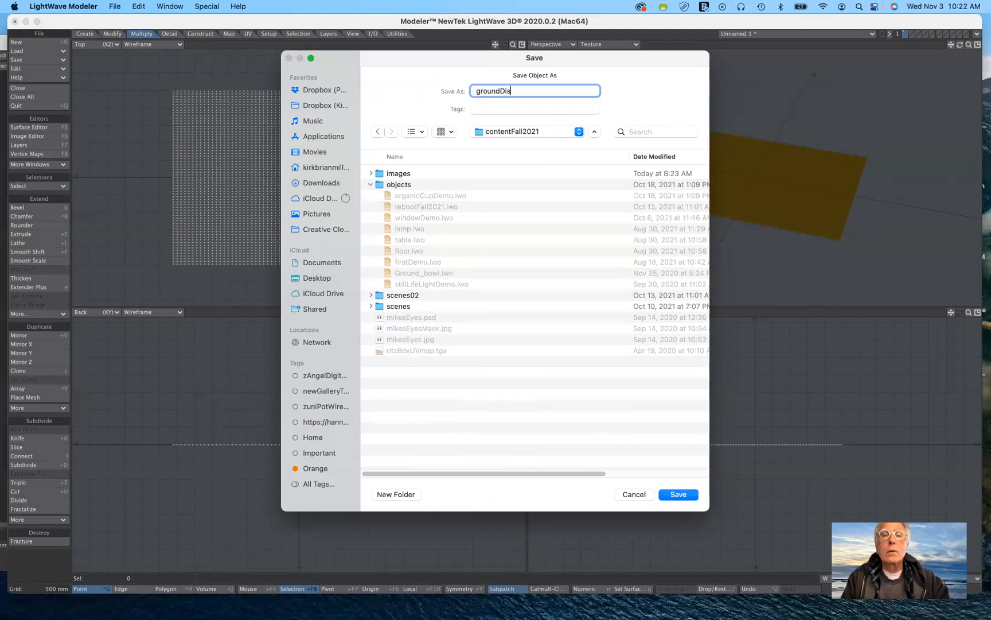
type("placement")
key("Return")
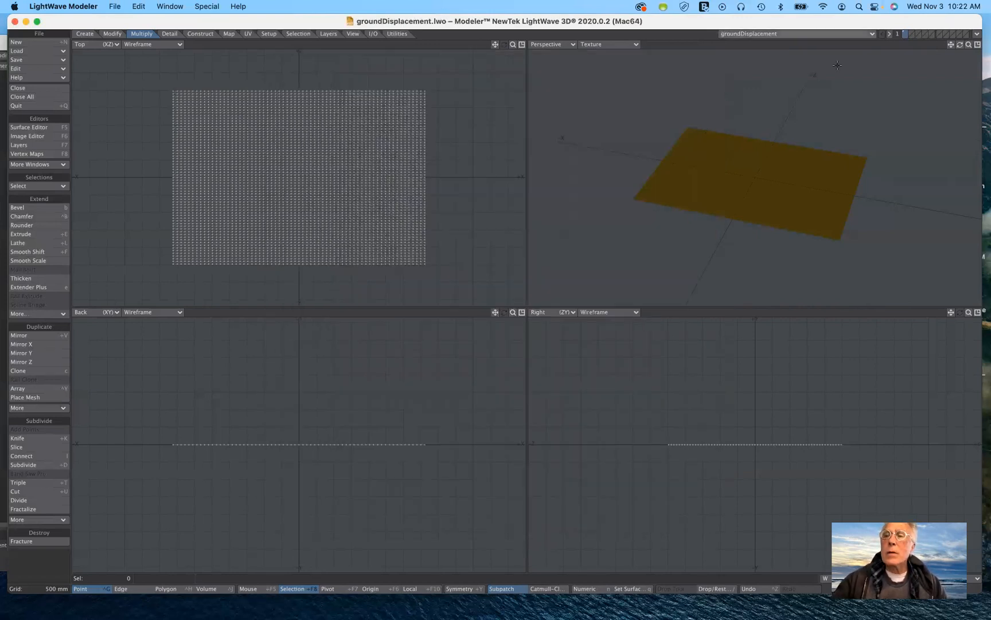
Switch to LightWave Layout and reposition its window fully on screen, keeping the Textured Shaded Solid view mode.
left_click(977, 35)
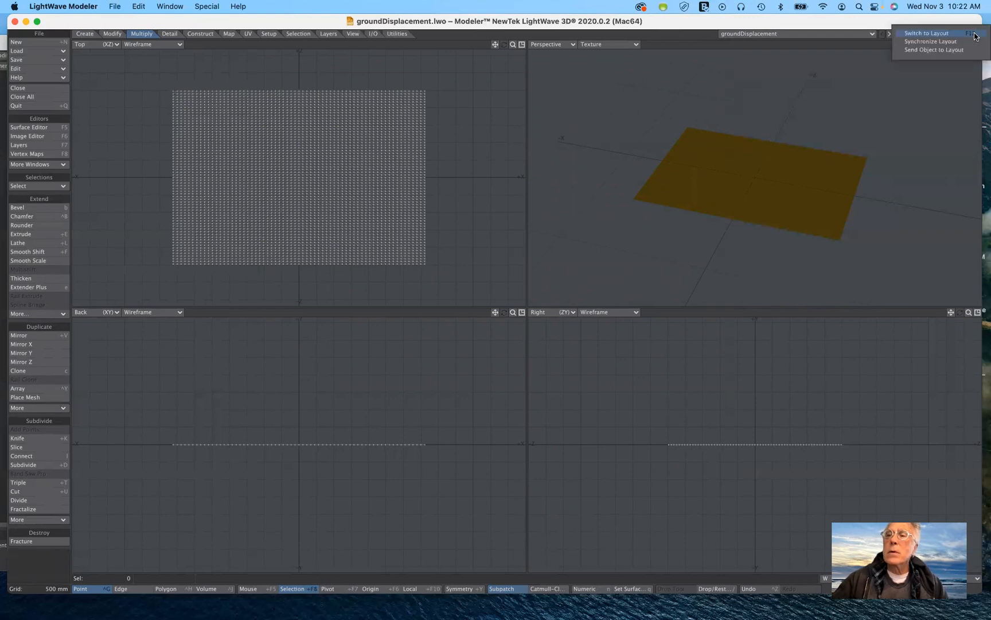
left_click(953, 33)
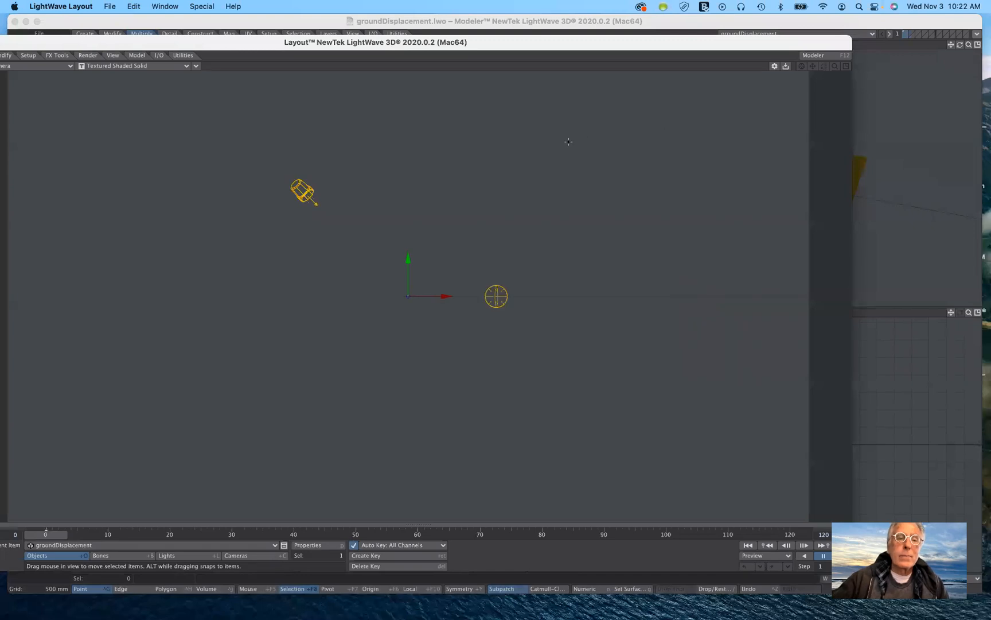
left_click_drag(667, 37, 785, 40)
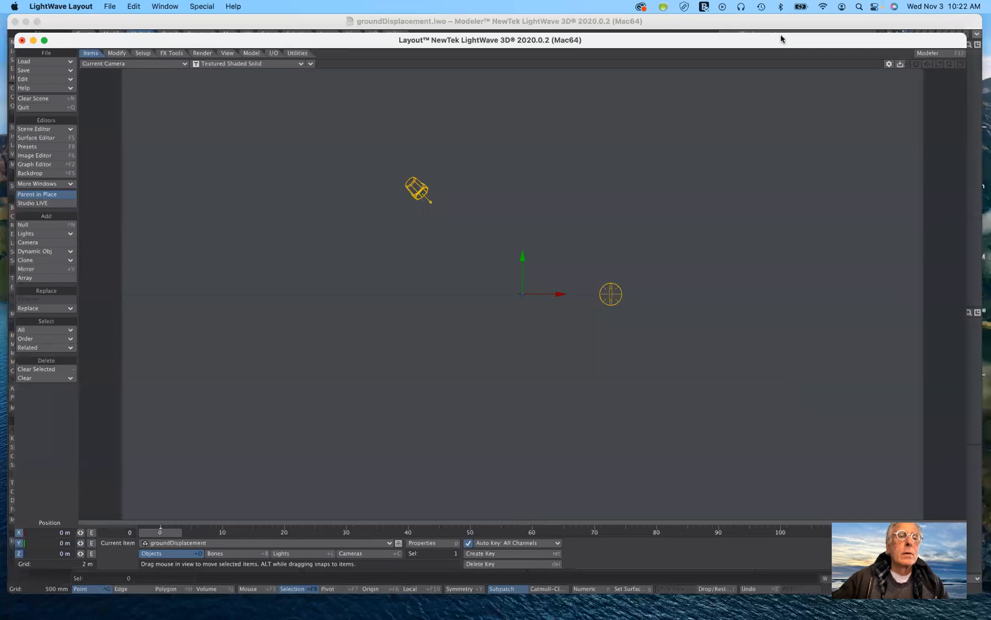
left_click(228, 64)
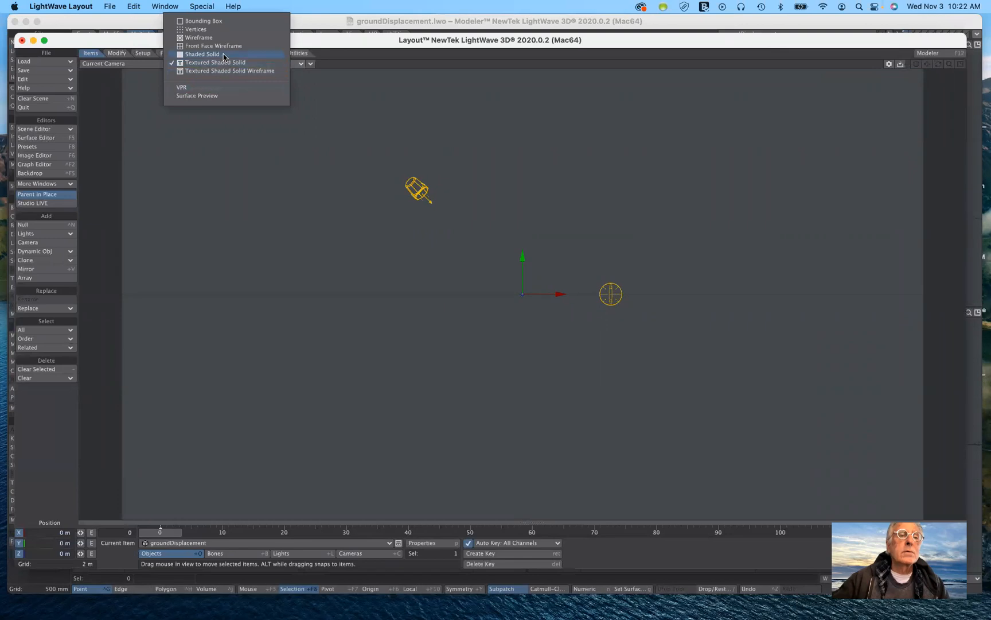
left_click(226, 62)
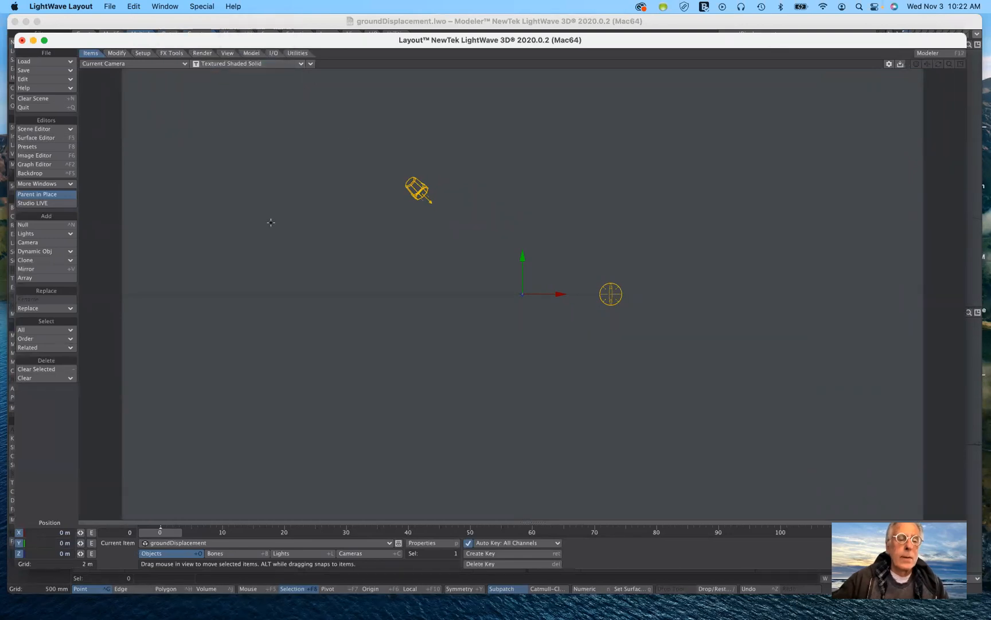
Move the camera to about X 352 mm, Y 1.63 m, Z -12.75 m so it looks across the ground plane.
left_click(375, 554)
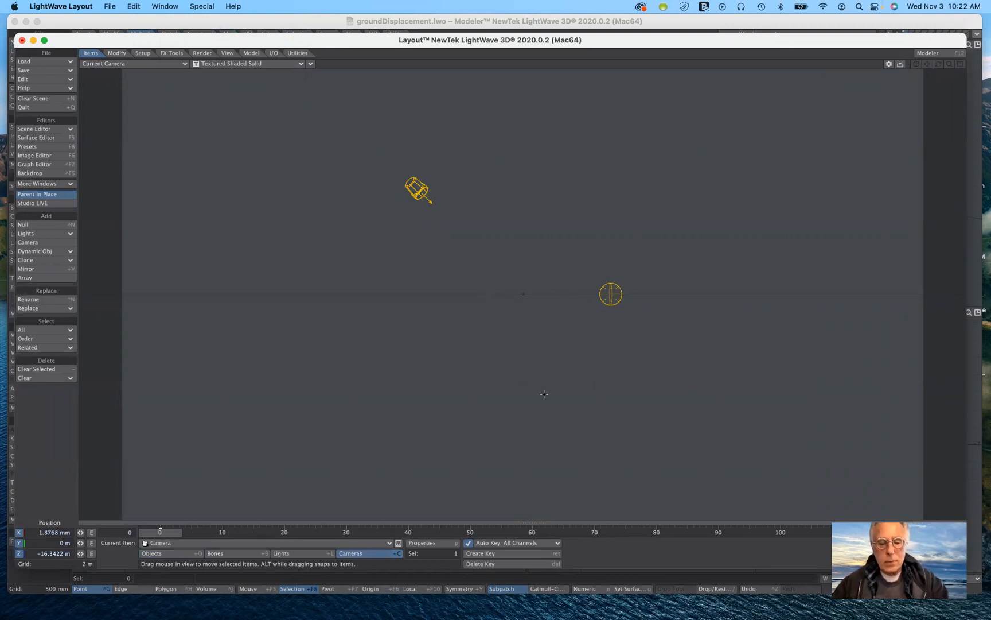
right_click_drag(544, 395, 544, 391)
right_click_drag(583, 517, 583, 491)
left_click_drag(526, 519, 530, 484)
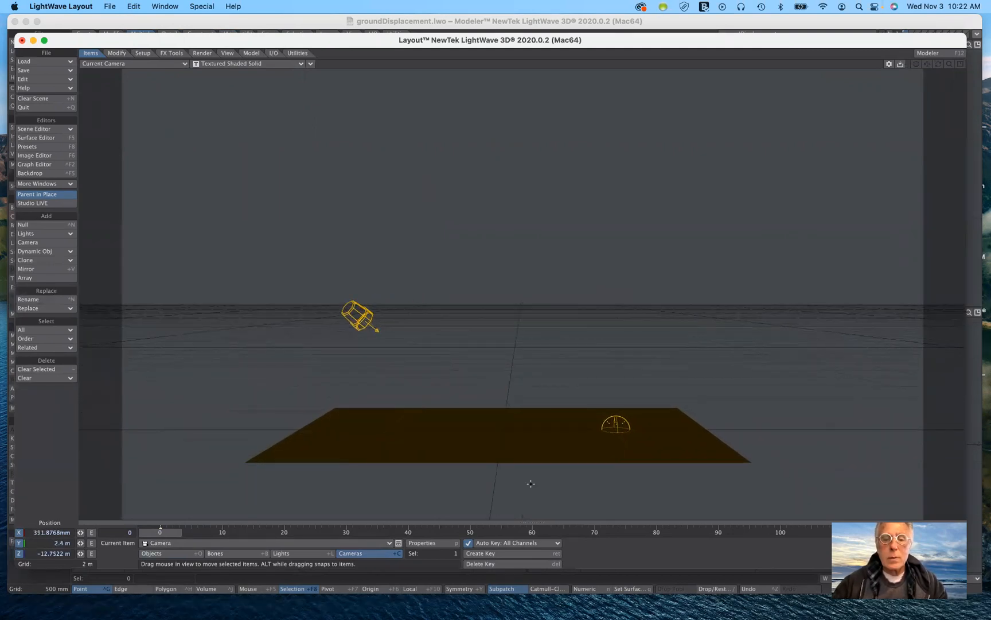
right_click_drag(531, 484, 531, 489)
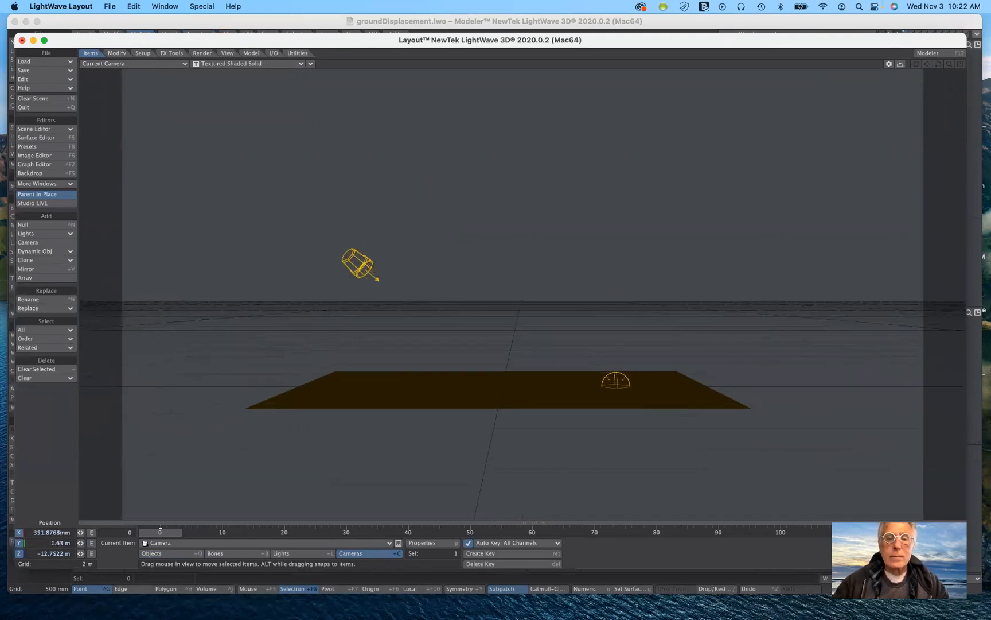
Select the groundDisplacement object and switch the camera viewport's display mode to VPR.
left_click(522, 388)
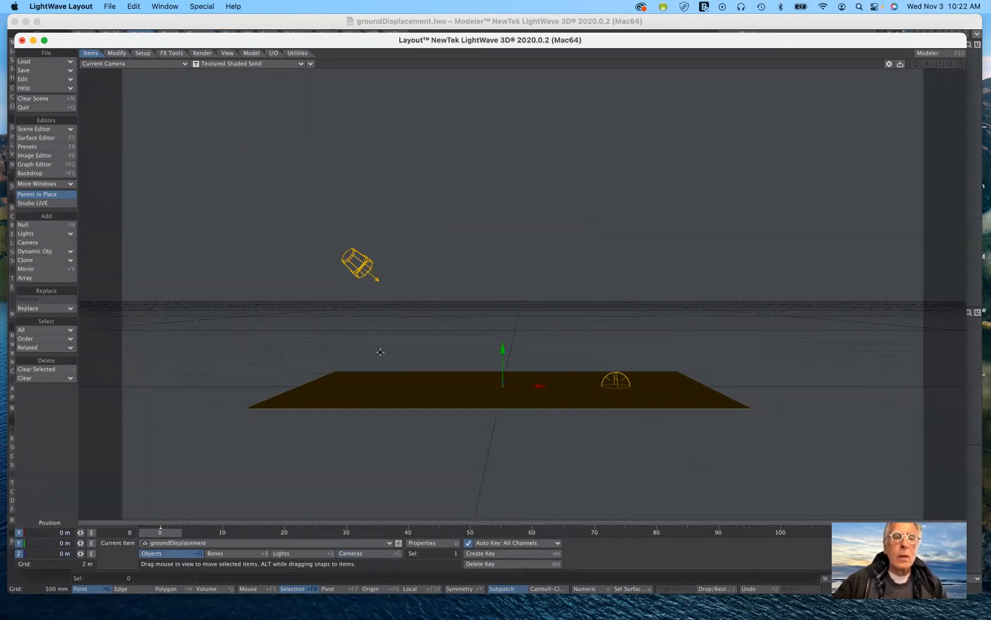
left_click(244, 64)
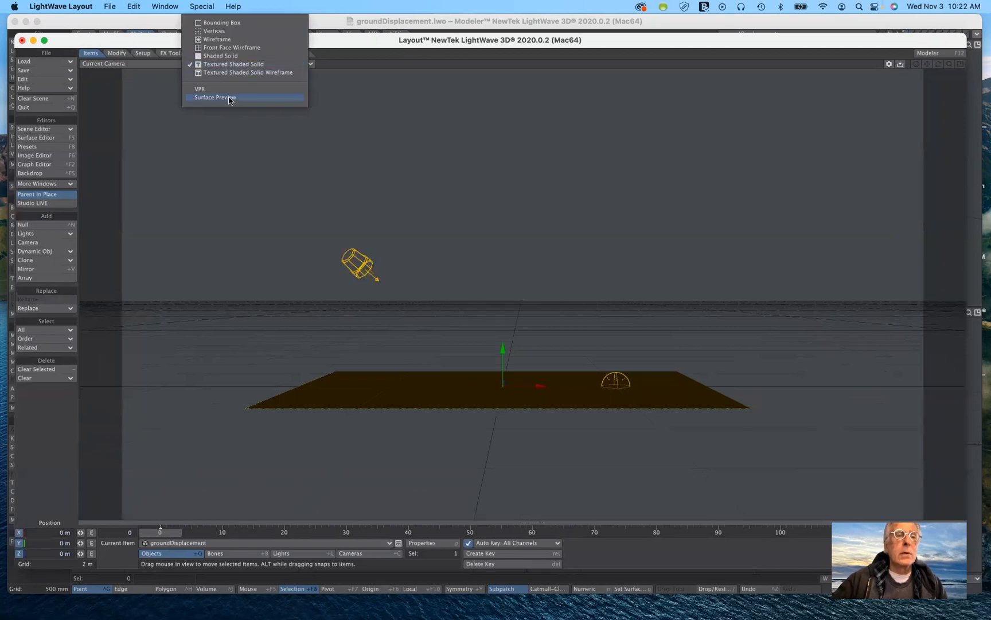
left_click(229, 90)
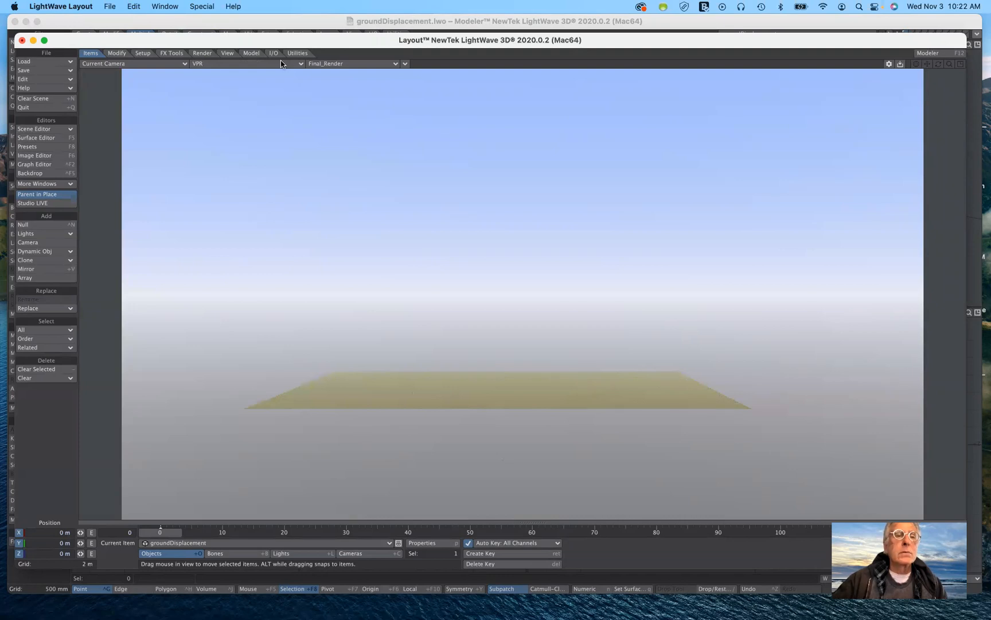
Set the camera viewport's display mode to Textured Shaded Solid and open the groundDisplacement object's properties.
left_click(255, 65)
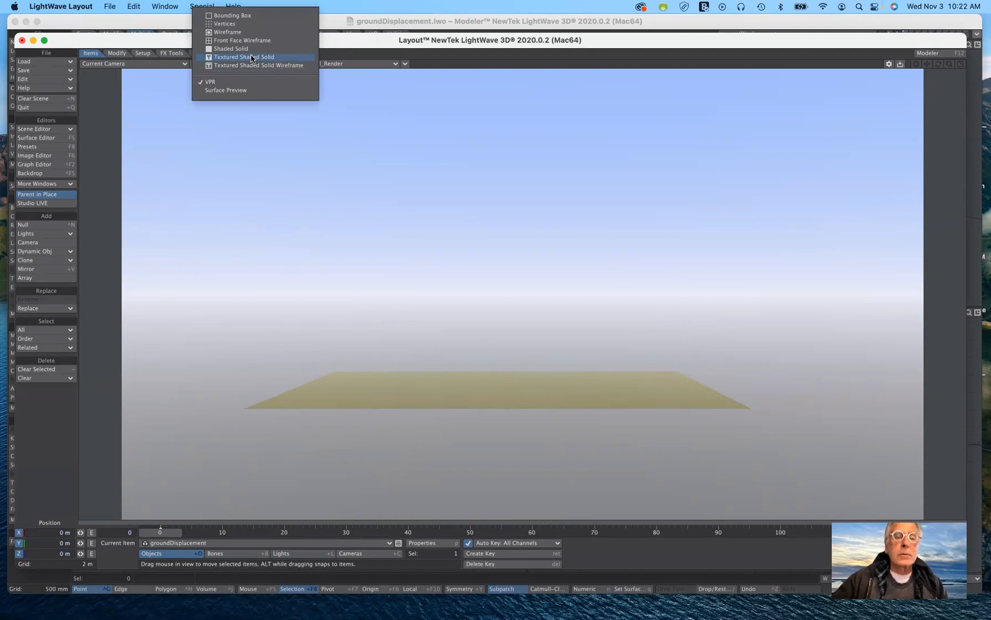
left_click(253, 57)
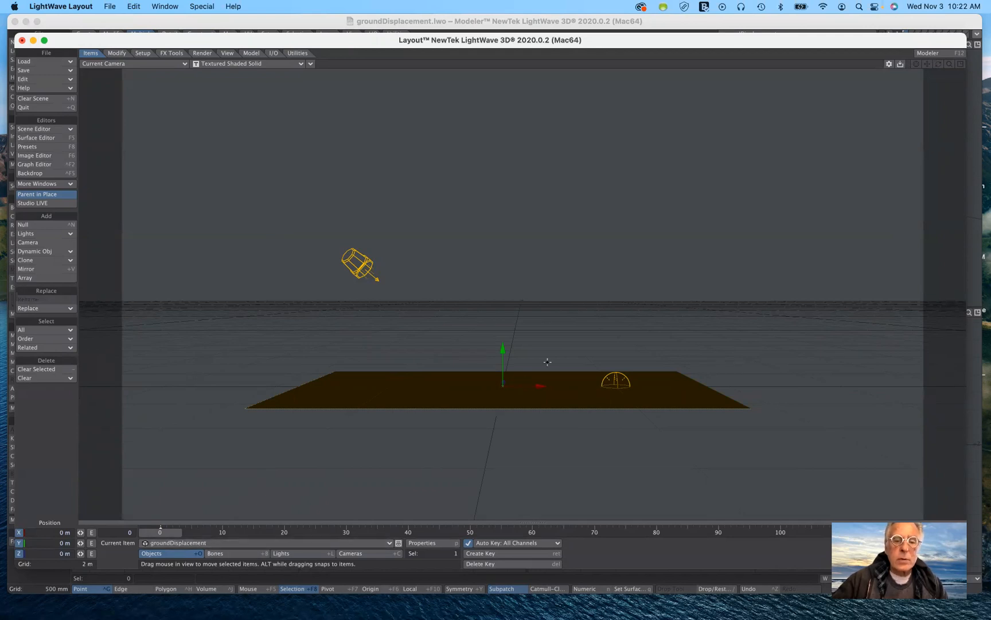
left_click(433, 544)
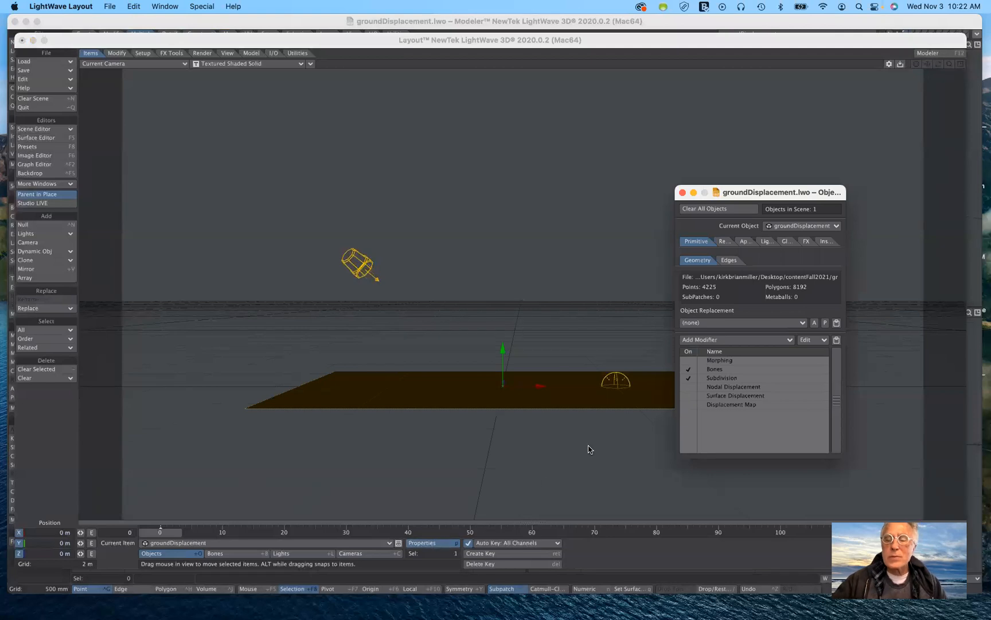
left_click_drag(752, 193, 796, 112)
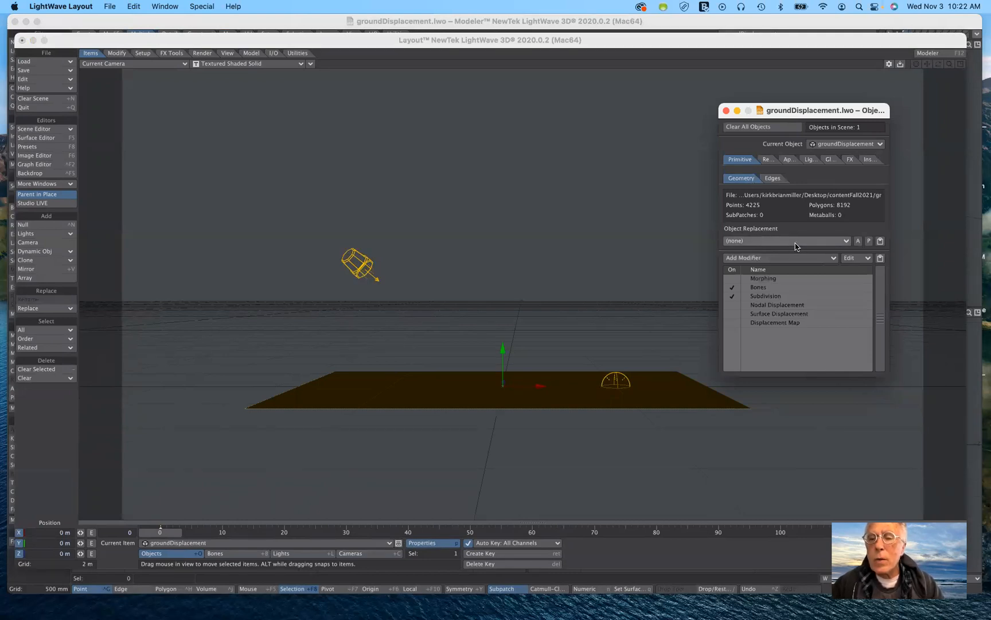
Turn off the Bones modifier and turn on the Displacement Map modifier for the groundDisplacement object.
left_click(732, 287)
left_click(732, 296)
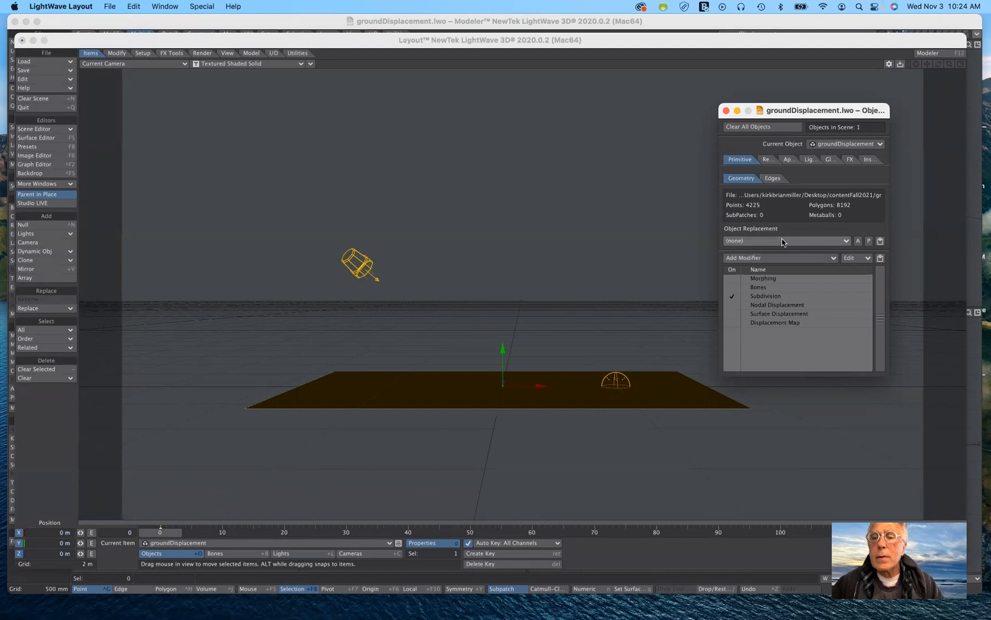
left_click(782, 242)
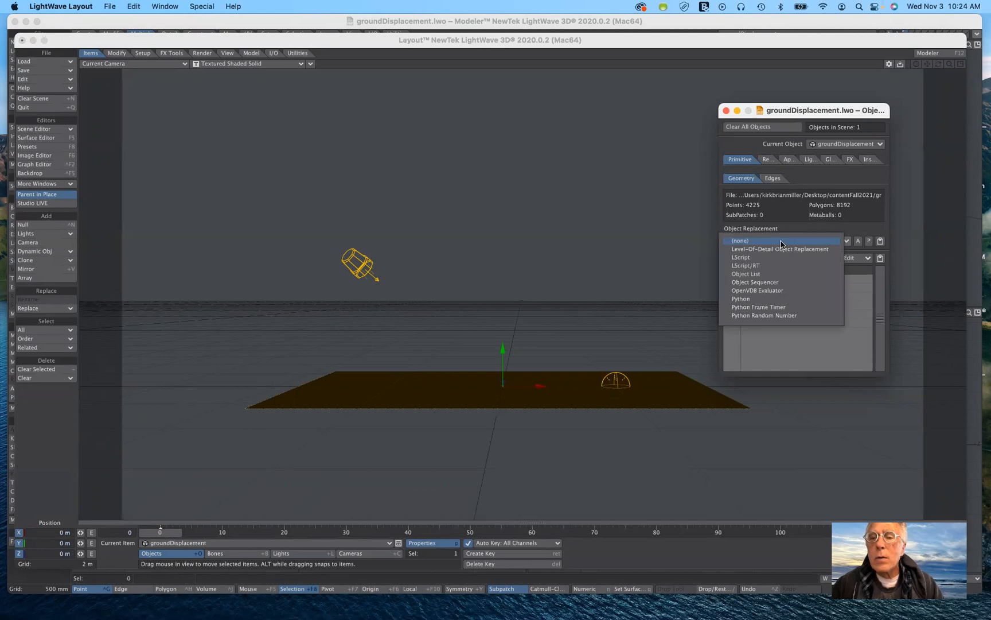
left_click(781, 241)
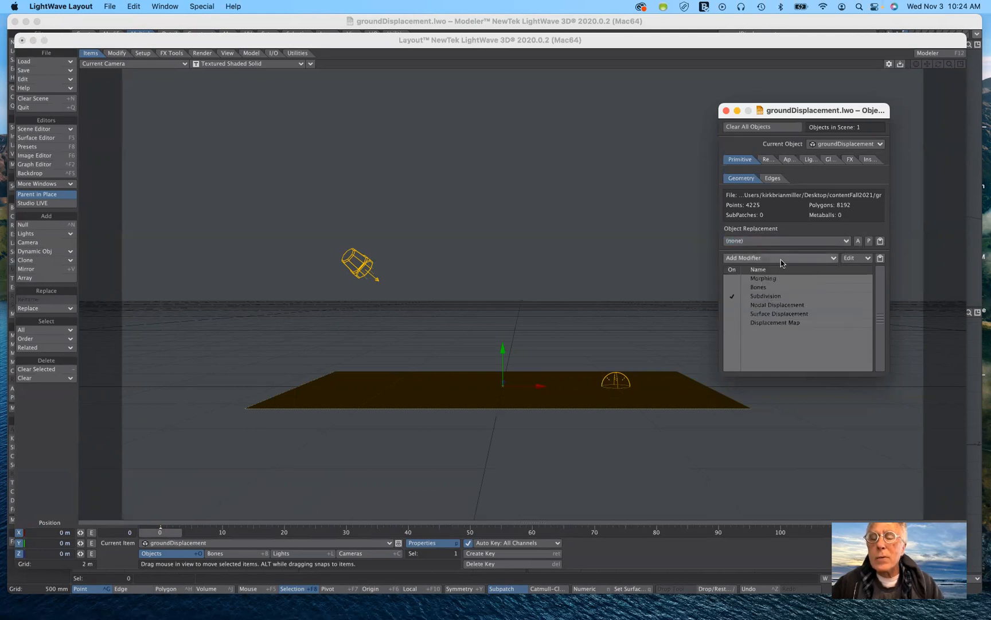
left_click(782, 258)
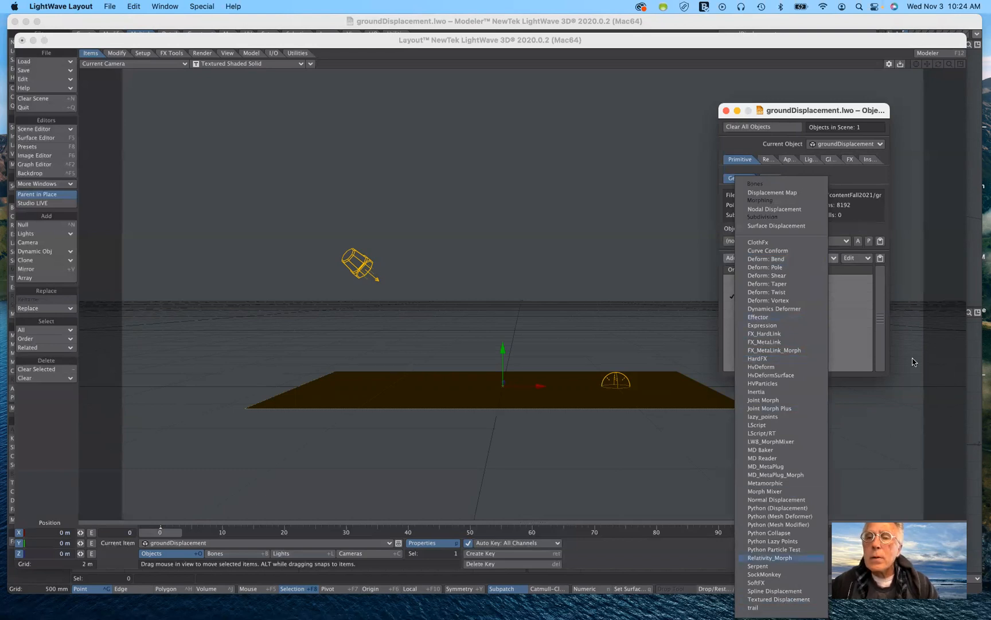
left_click(864, 172)
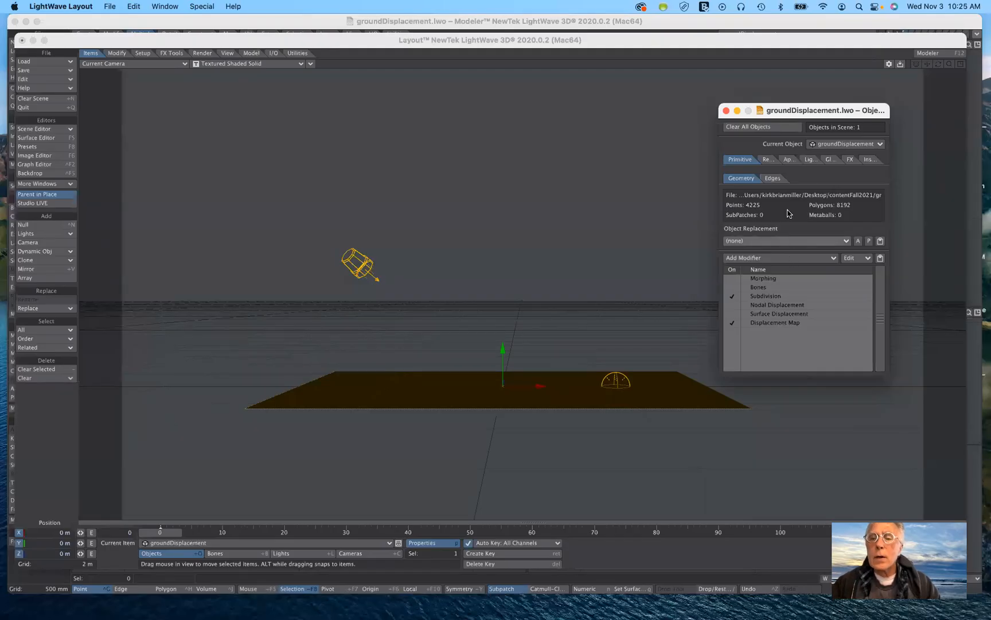
left_click_drag(774, 112, 782, 84)
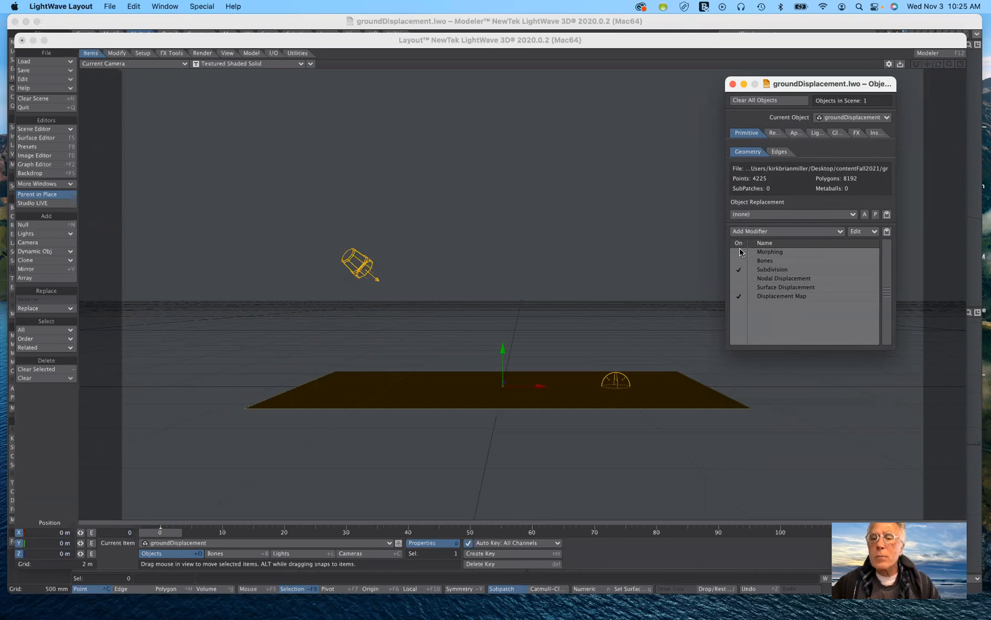
Open the Displacement Map's texture editor and set the image layer's texture axis to Y.
double_click(764, 297)
left_click_drag(443, 172, 906, 97)
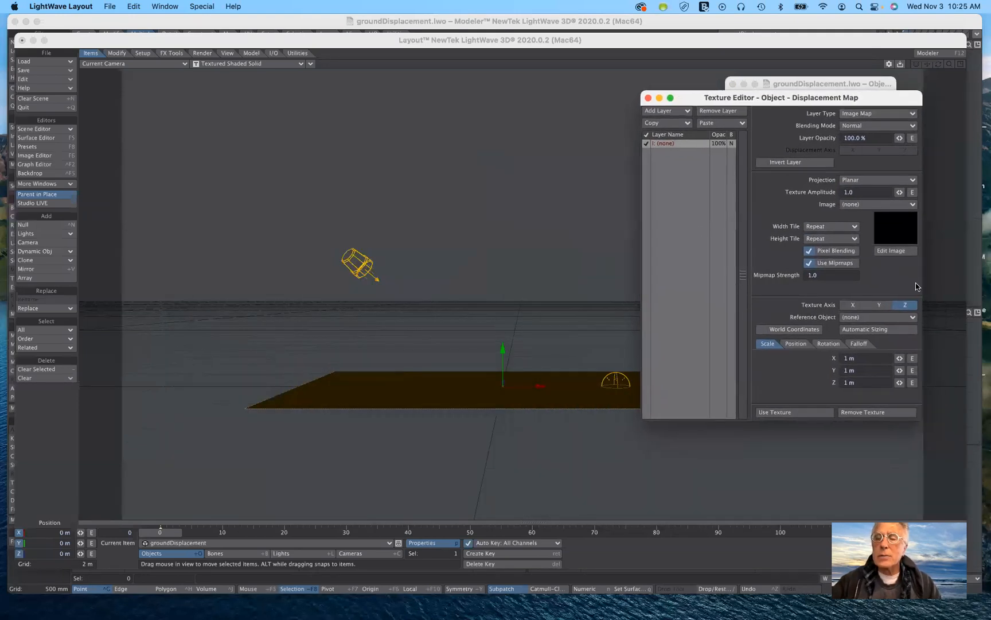
left_click(879, 305)
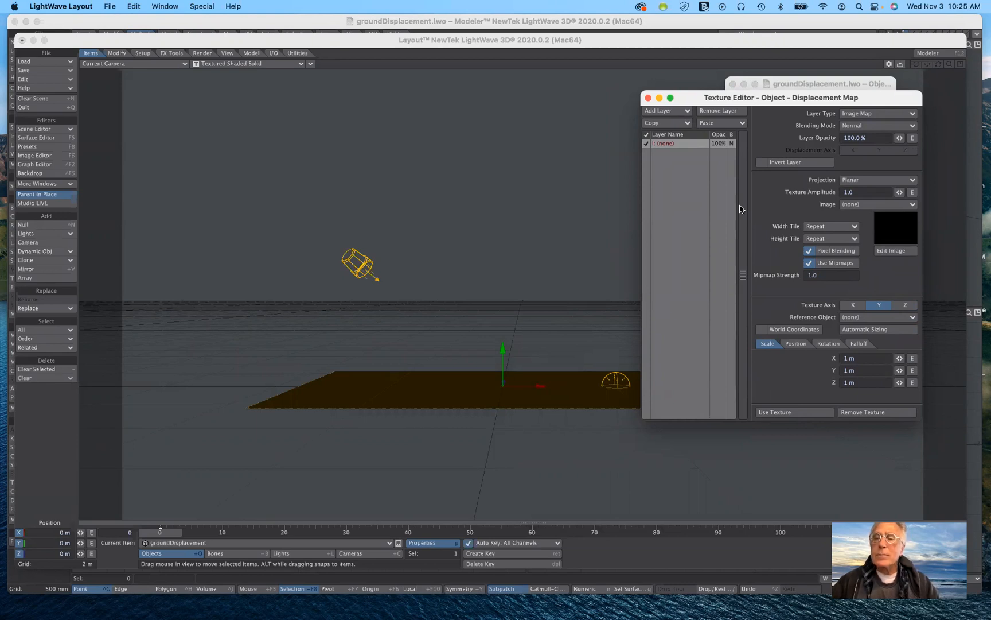
left_click_drag(806, 98, 842, 135)
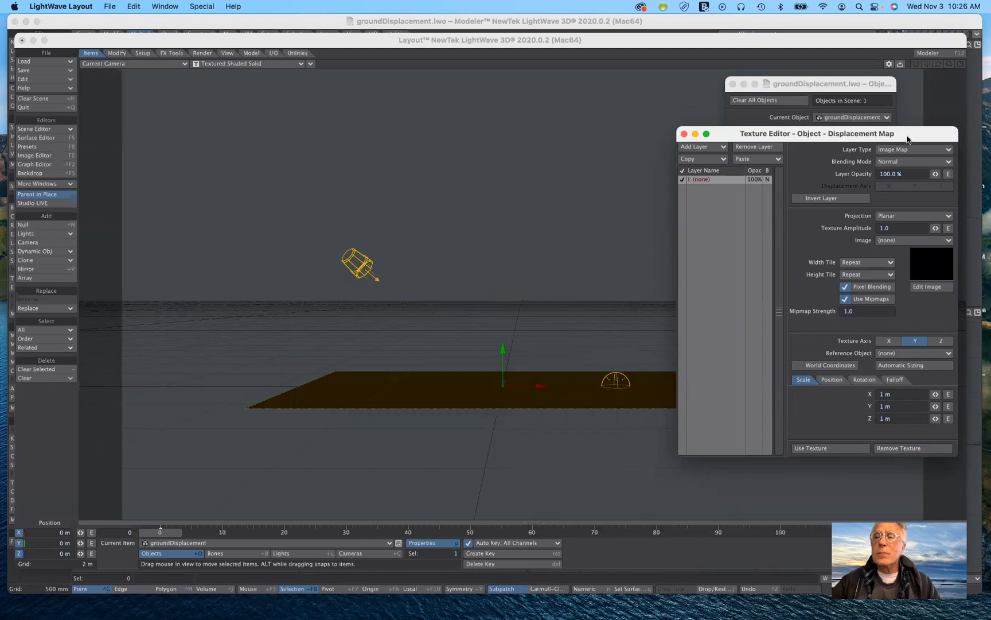
left_click_drag(907, 133, 905, 135)
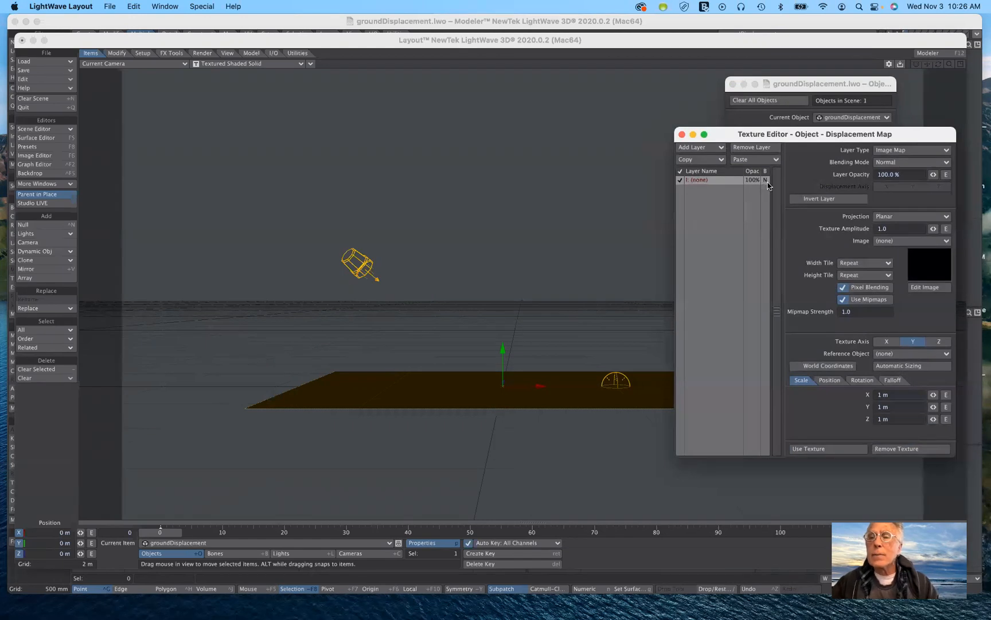
Change the displacement layer's type to Procedural Texture, using Turbulence on the Y displacement axis.
left_click(909, 150)
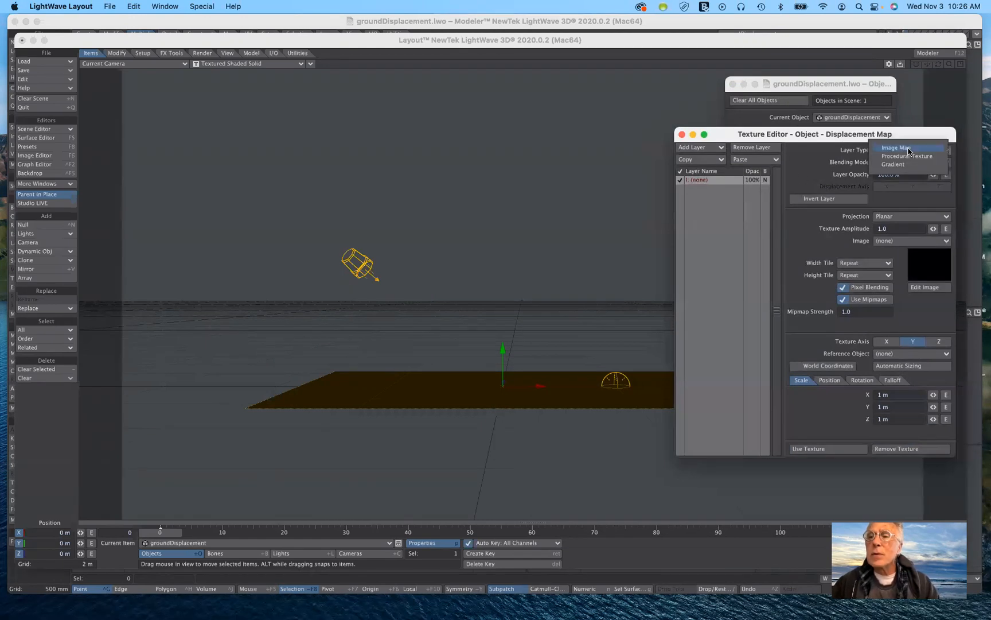
left_click(905, 156)
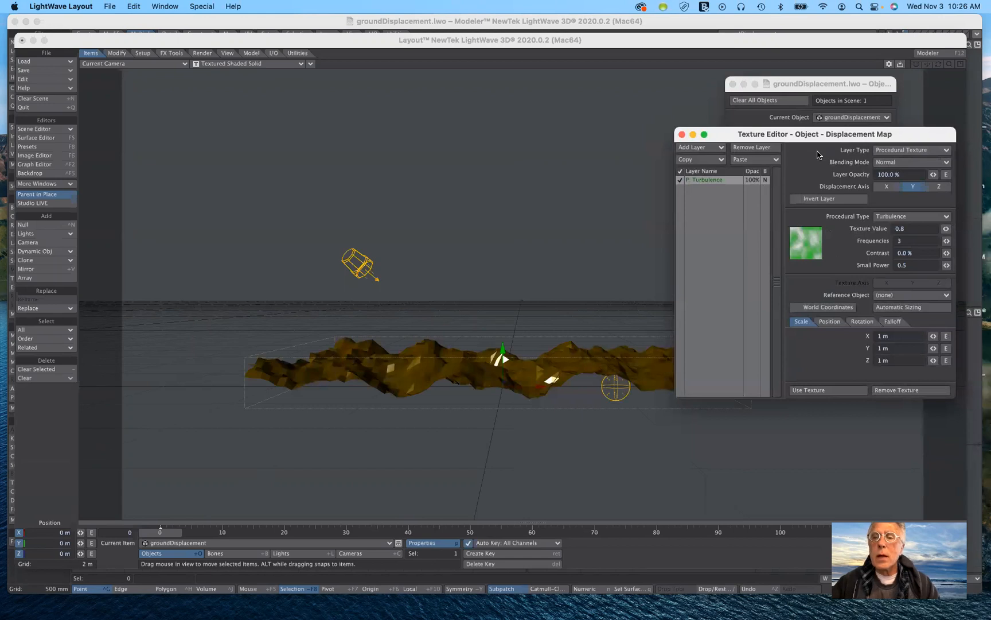
left_click_drag(823, 136, 827, 210)
left_click_drag(836, 416, 817, 136)
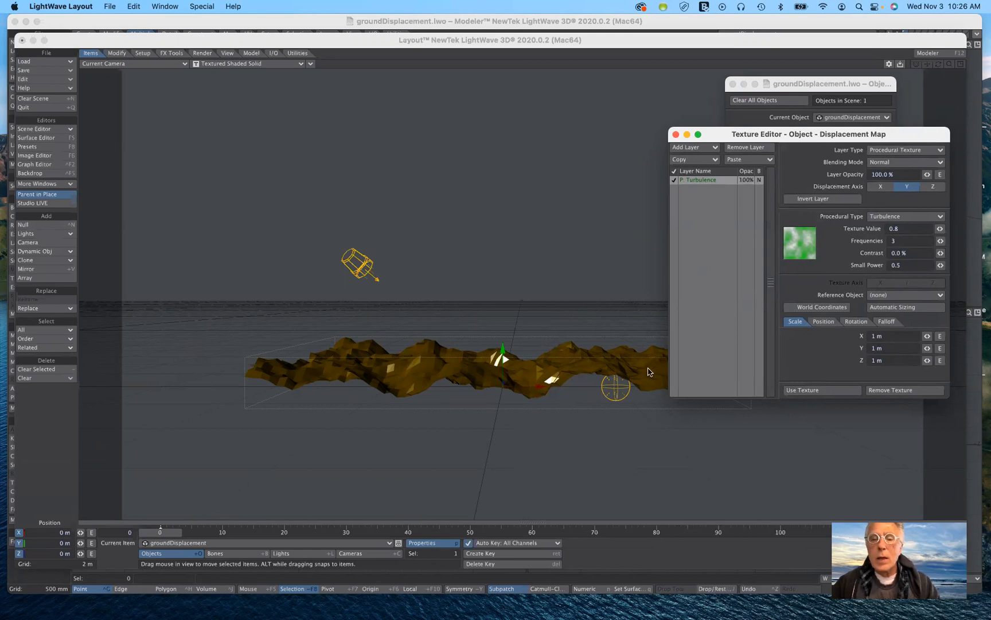
Switch the viewport to the Perspective view for a closer look at the displaced ground, keeping the texture editor accessible.
left_click_drag(799, 133, 805, 250)
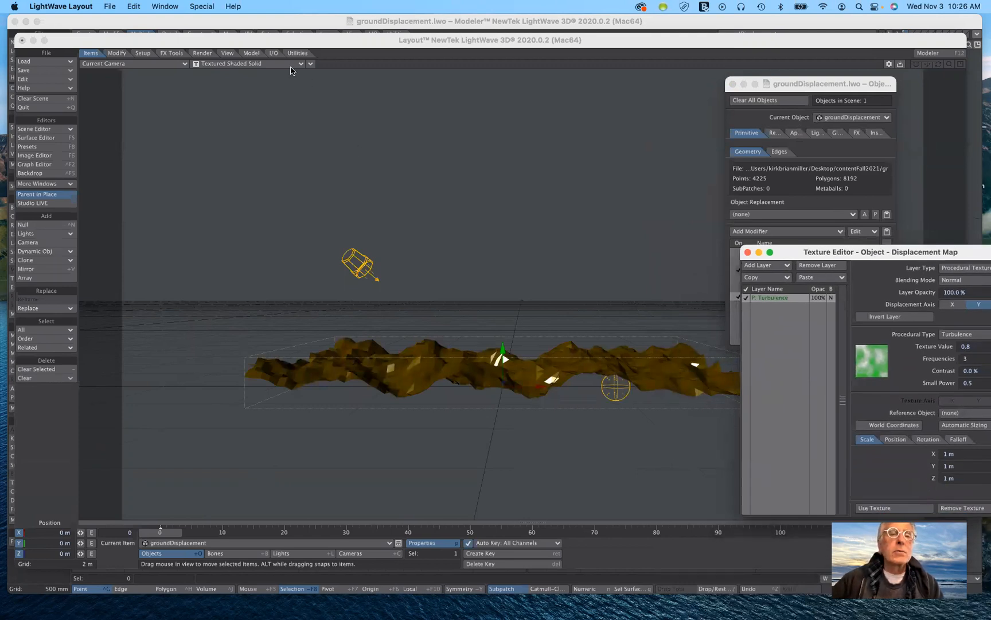
left_click(148, 63)
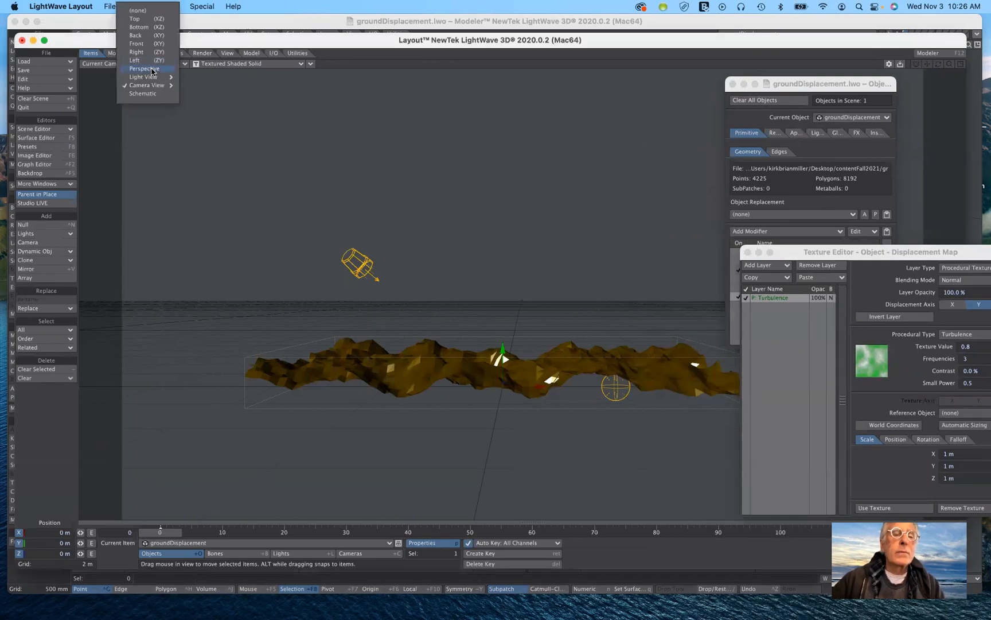
left_click(152, 69)
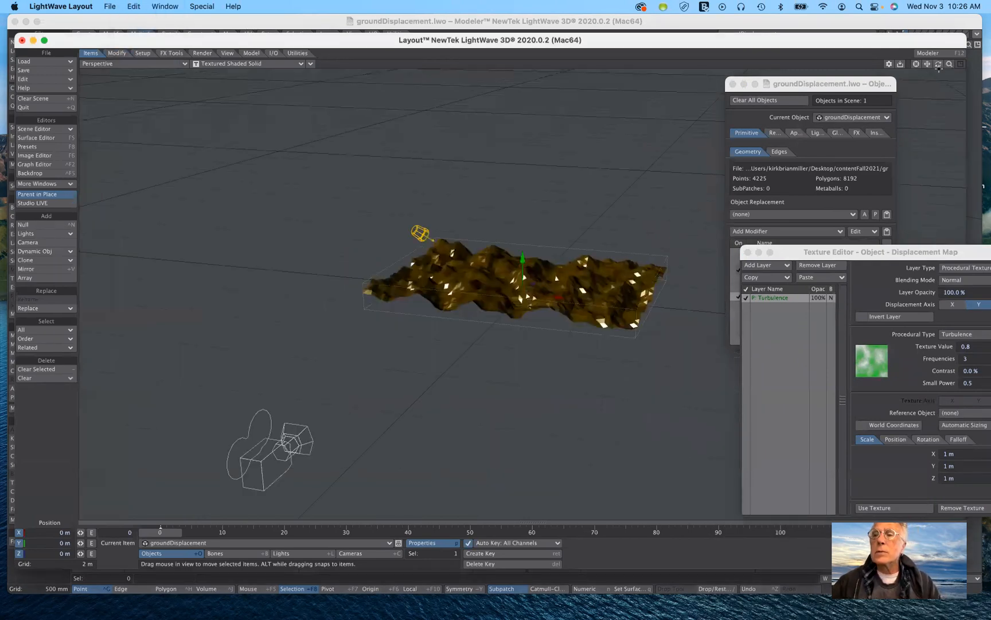
left_click_drag(949, 63, 980, 63)
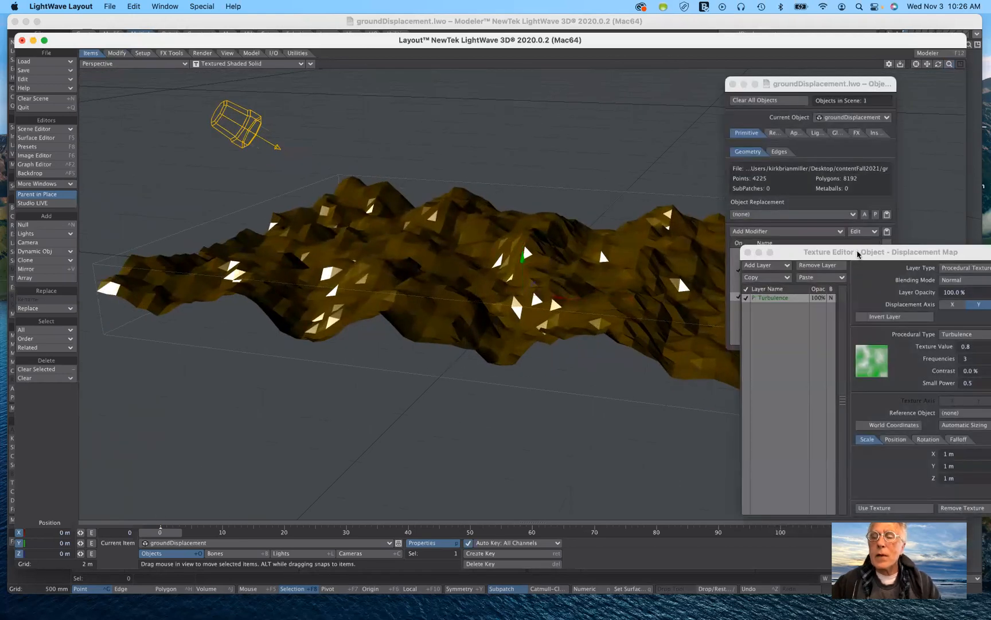
left_click_drag(856, 259, 812, 133)
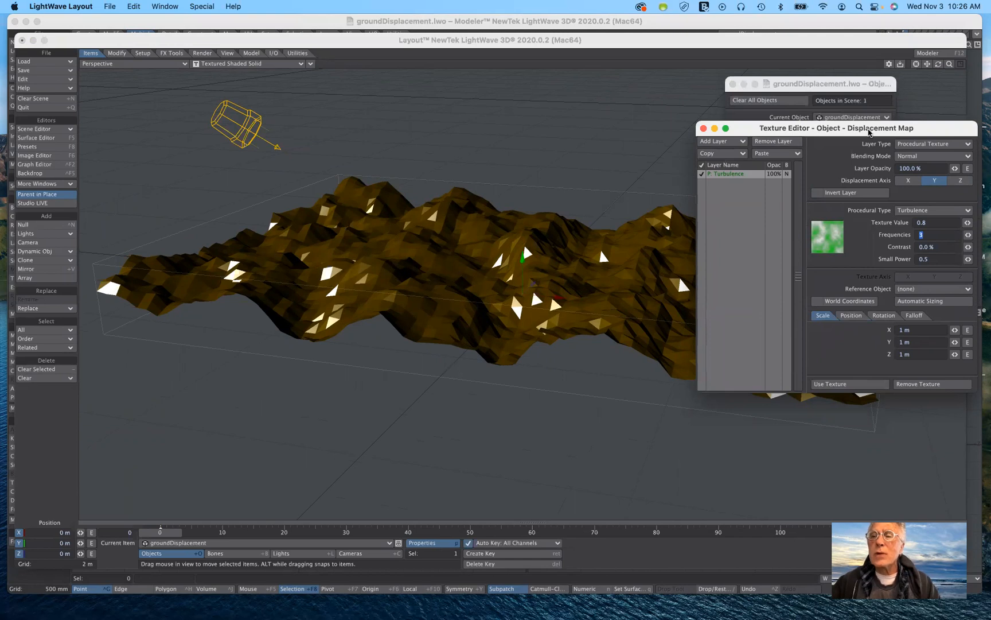
left_click_drag(871, 131, 838, 207)
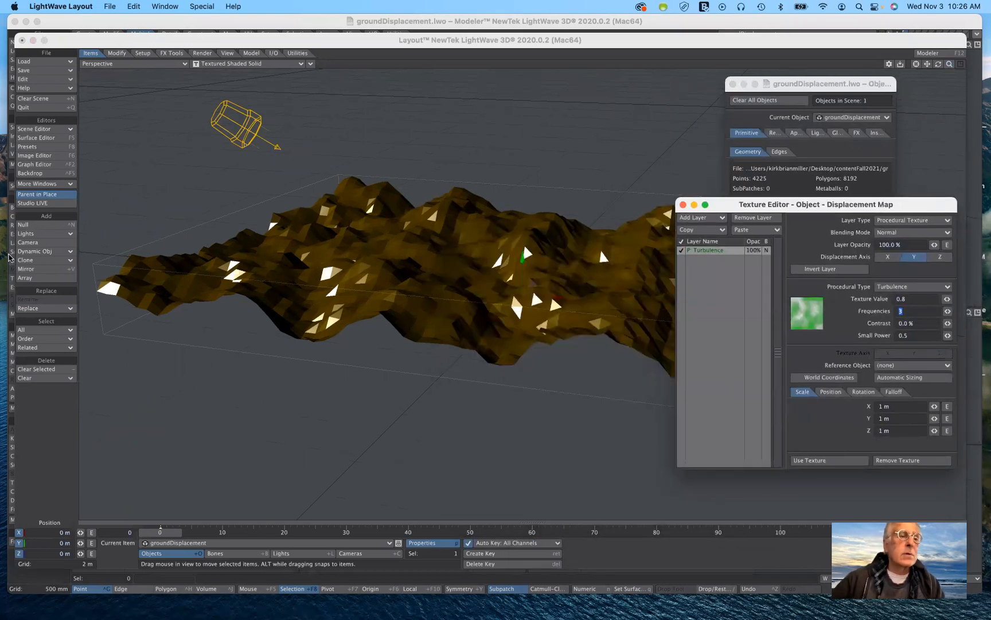
Turn on Smoothing for the ground surface in the Surface Editor, then close that editor.
left_click(23, 139)
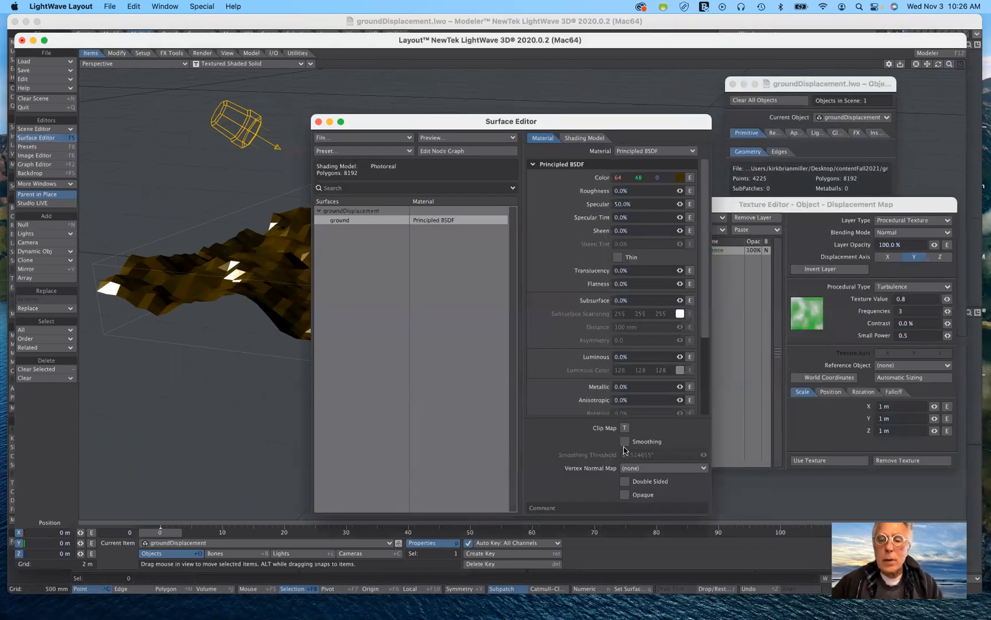
left_click(625, 442)
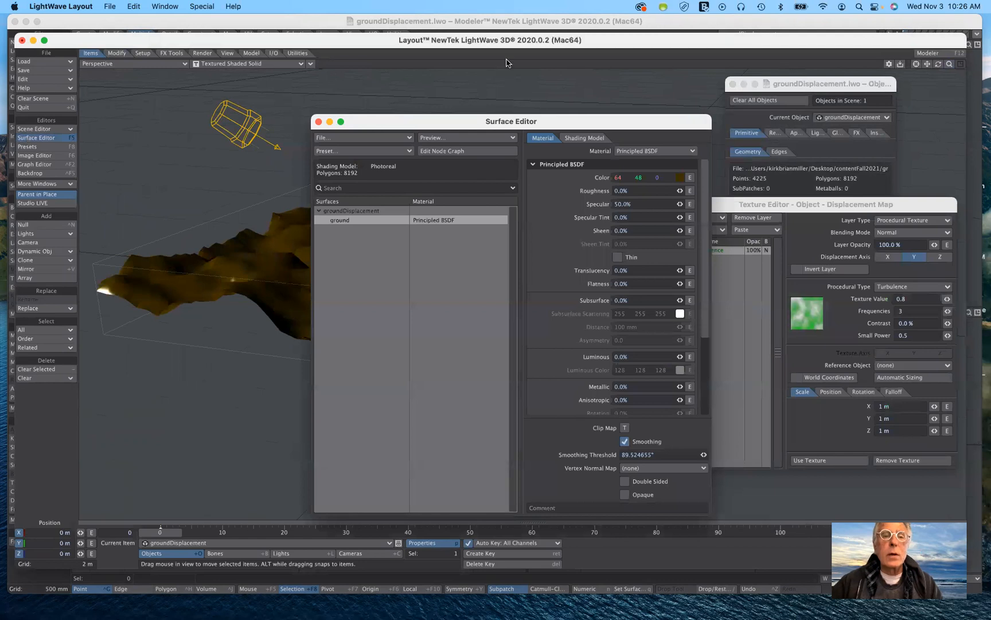
left_click(318, 122)
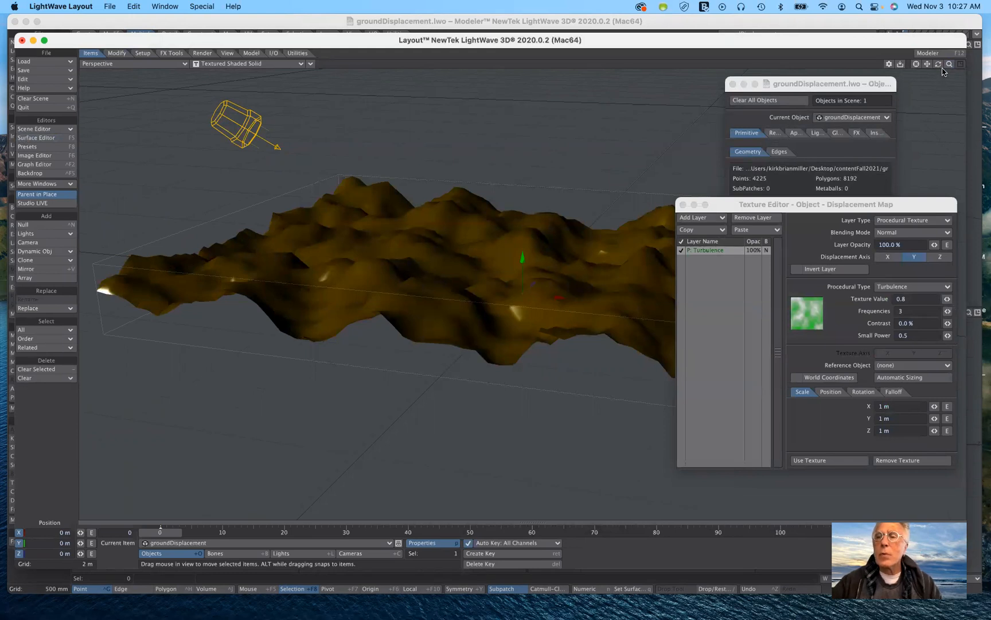
Change the displacement layer's procedural type to Ripples2.
left_click_drag(950, 62, 902, 115)
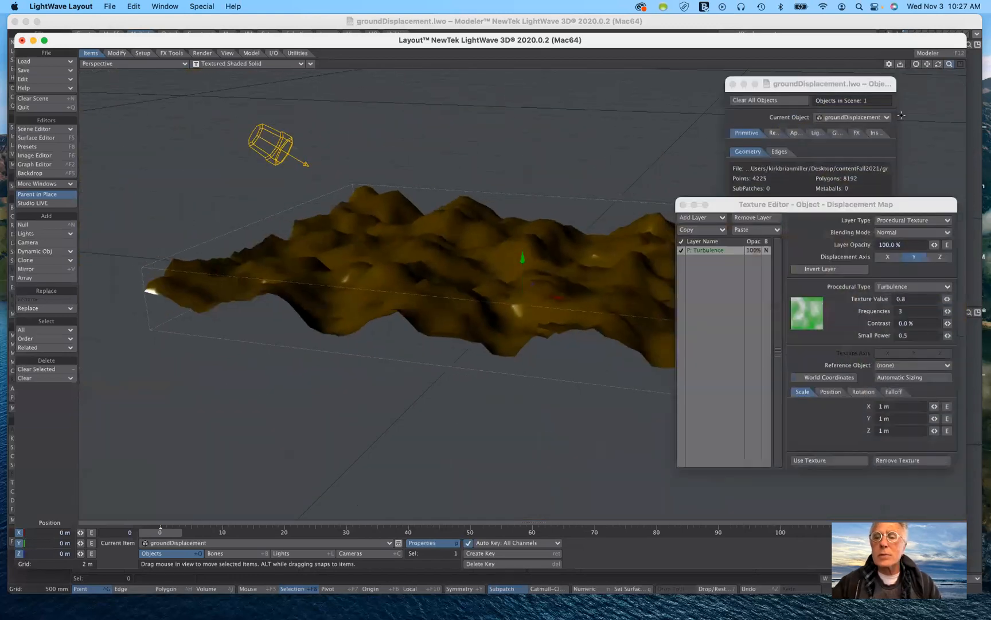
left_click_drag(846, 213, 851, 154)
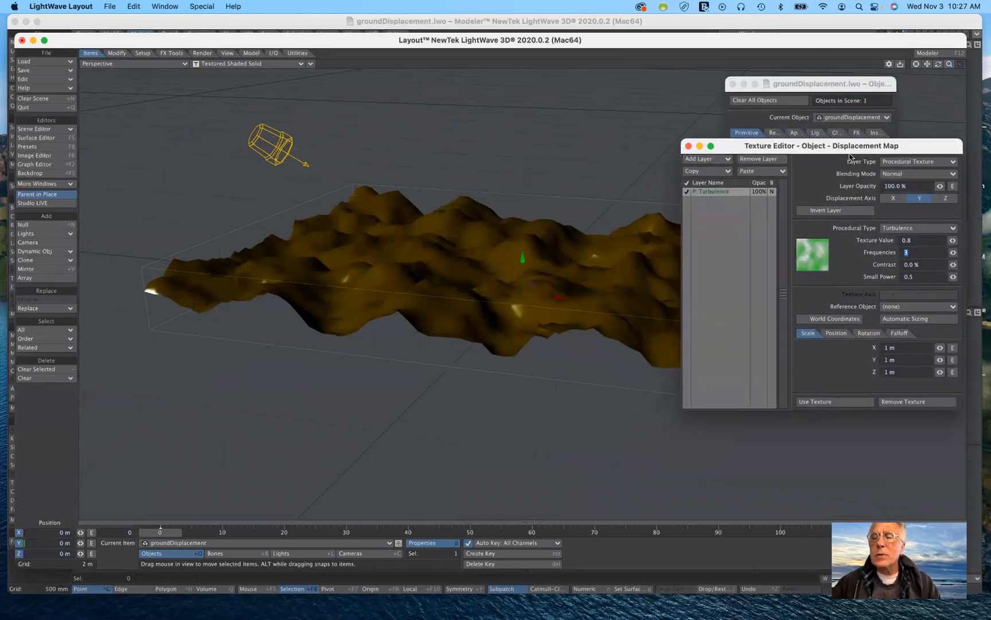
left_click(893, 229)
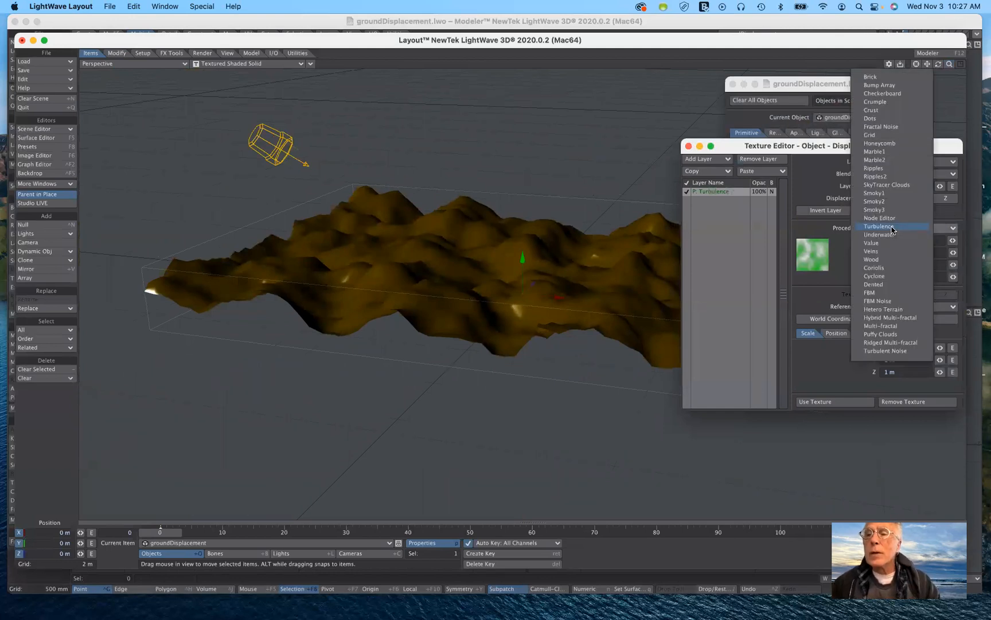
left_click(882, 177)
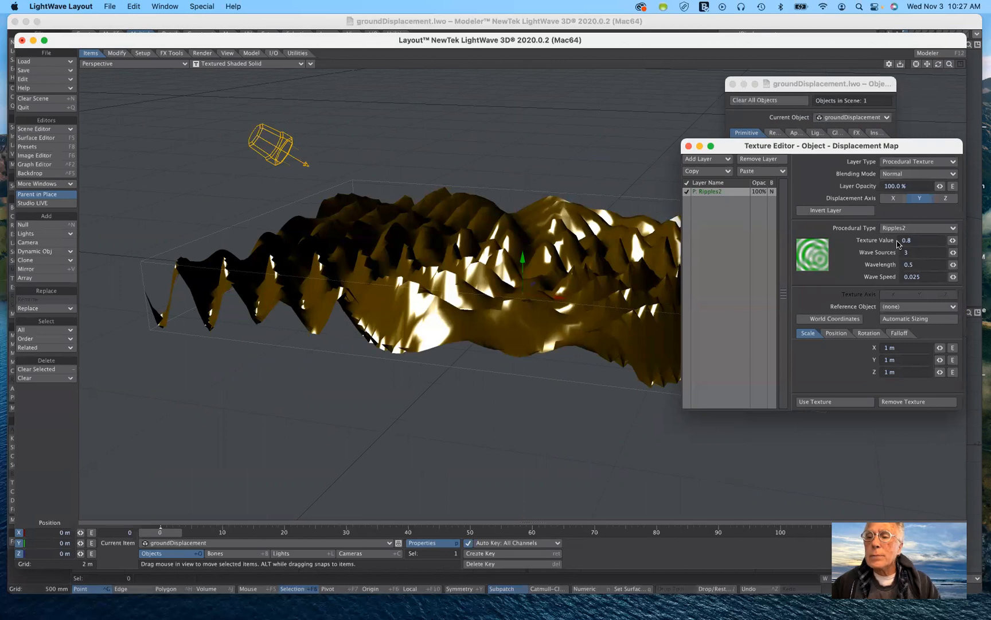
Set the Ripples2 texture value to 0.22 and its wave sources to 1.
left_click_drag(953, 241, 919, 240)
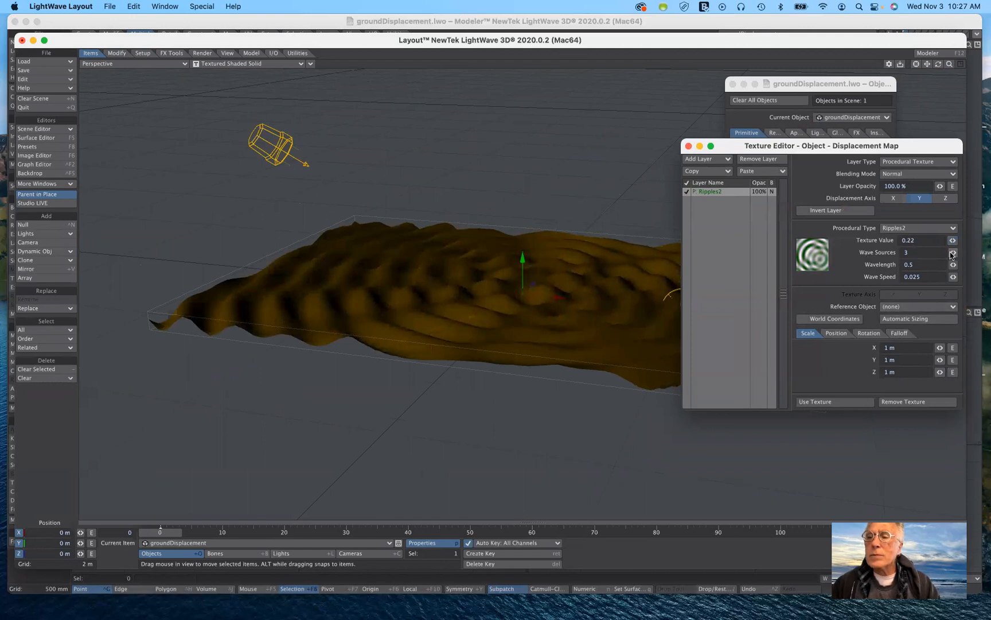
left_click_drag(953, 252, 951, 252)
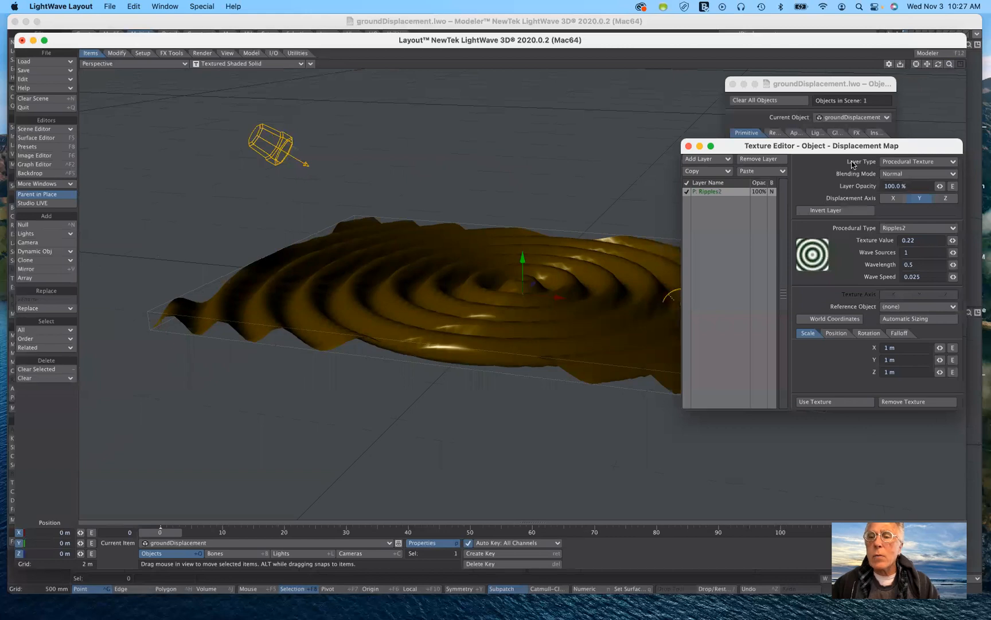
left_click_drag(855, 147, 876, 204)
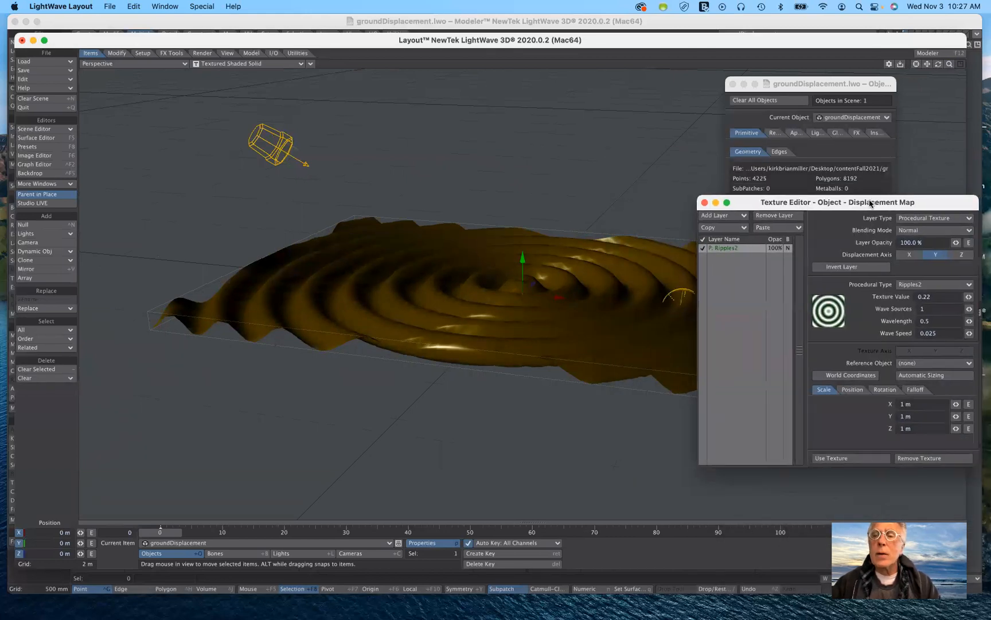
Switch to Modeler to view the flat subdivided ground mesh and return to Layout.
left_click(933, 53)
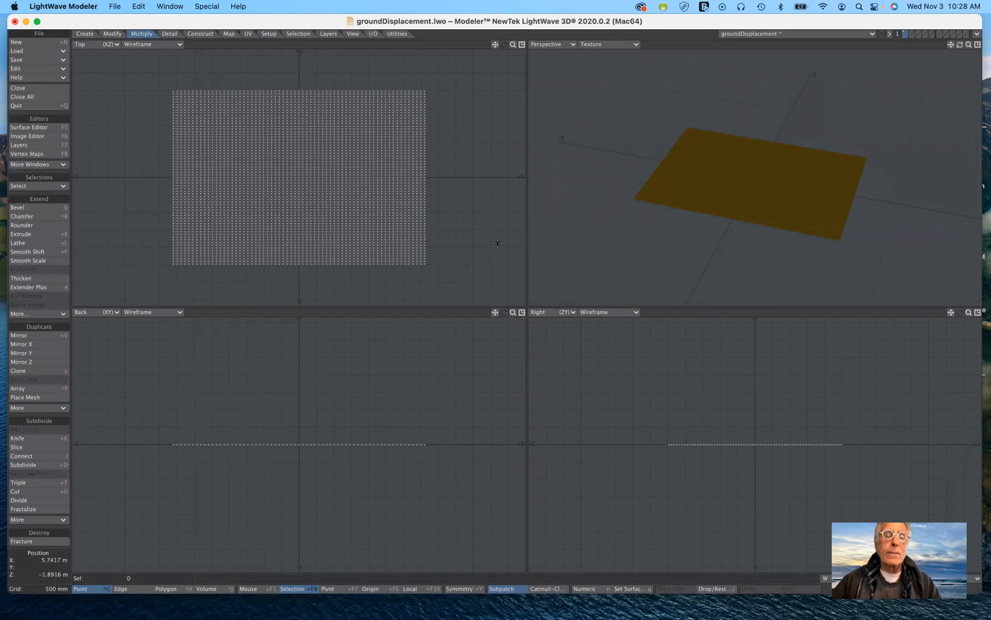
left_click(977, 34)
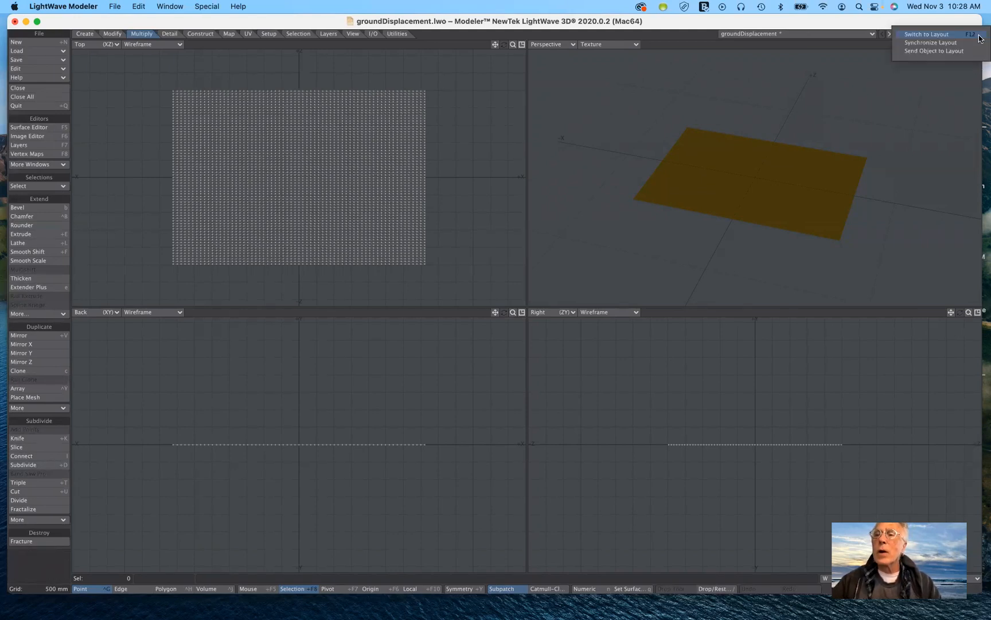
left_click(950, 36)
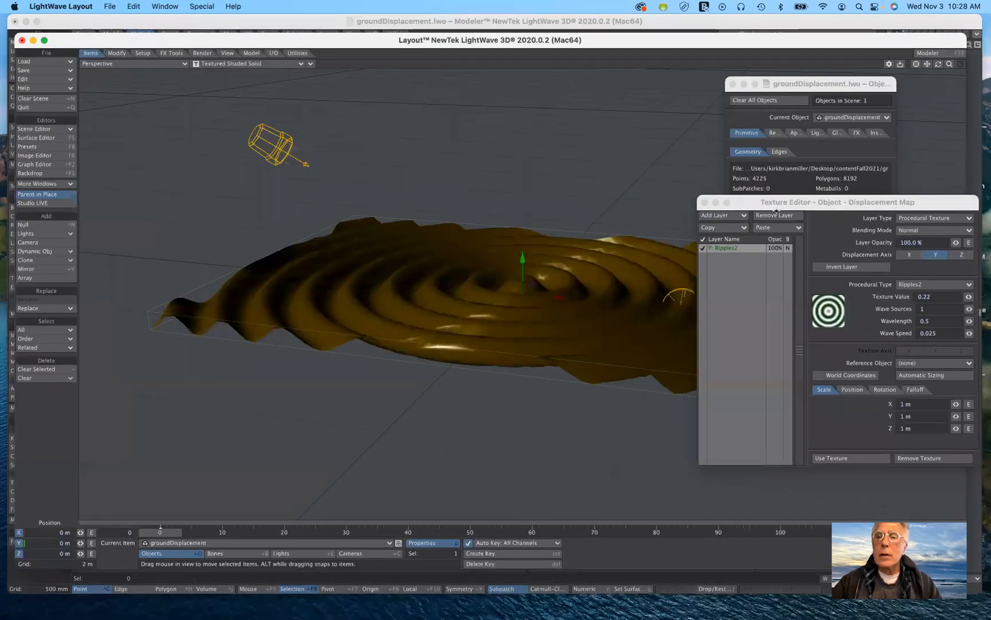
Reposition the displacement map's Texture Editor window beside the rippled ground, keeping all of its settings within view.
left_click_drag(776, 199, 805, 210)
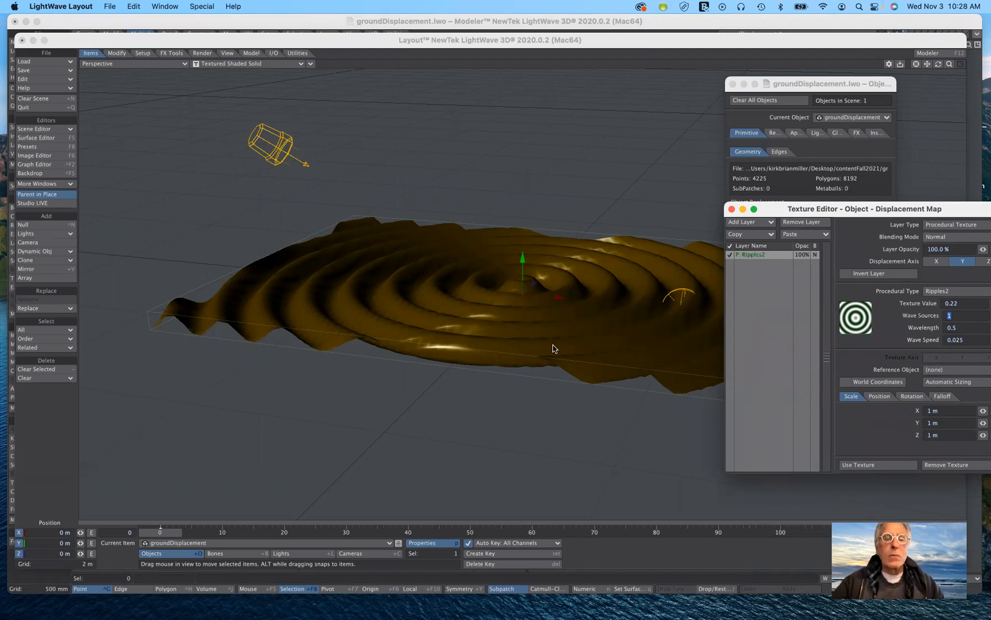
left_click_drag(845, 212, 787, 138)
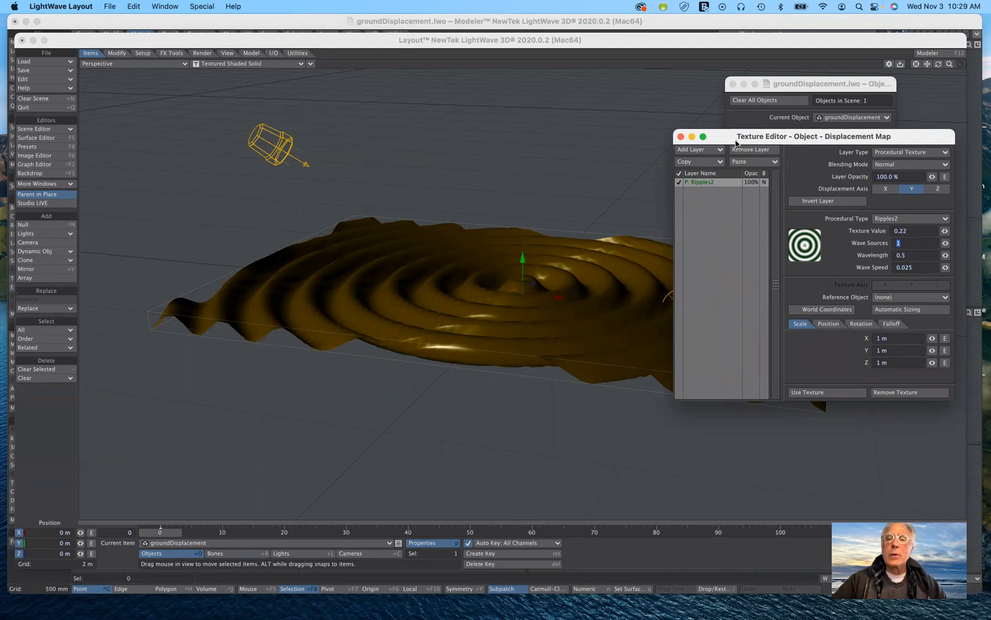
left_click_drag(729, 140, 711, 163)
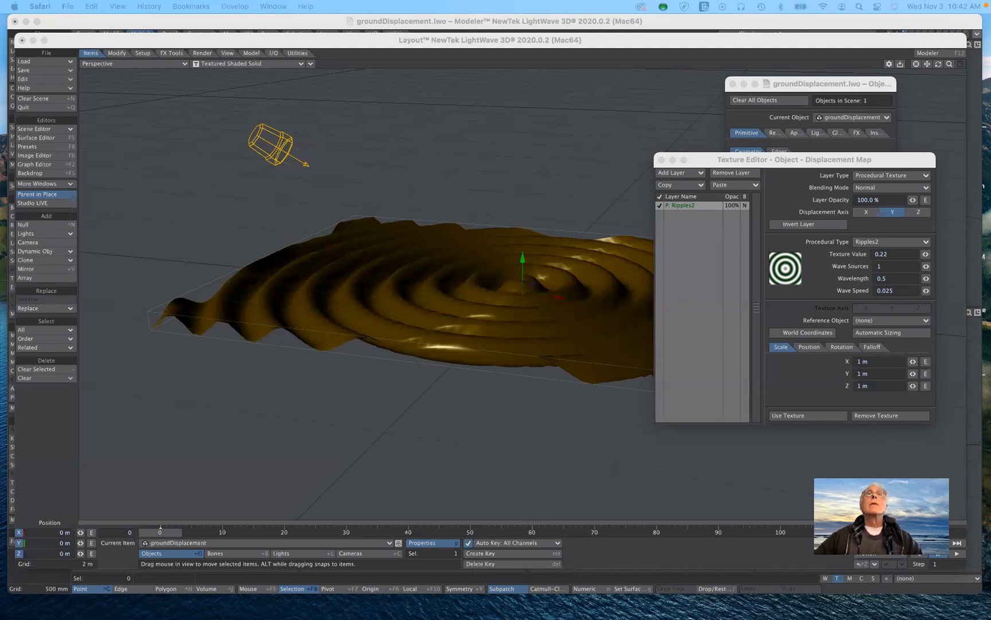
Switch to Safari and open cgtrader.com in a new tab.
left_click_drag(746, 0, 801, 59)
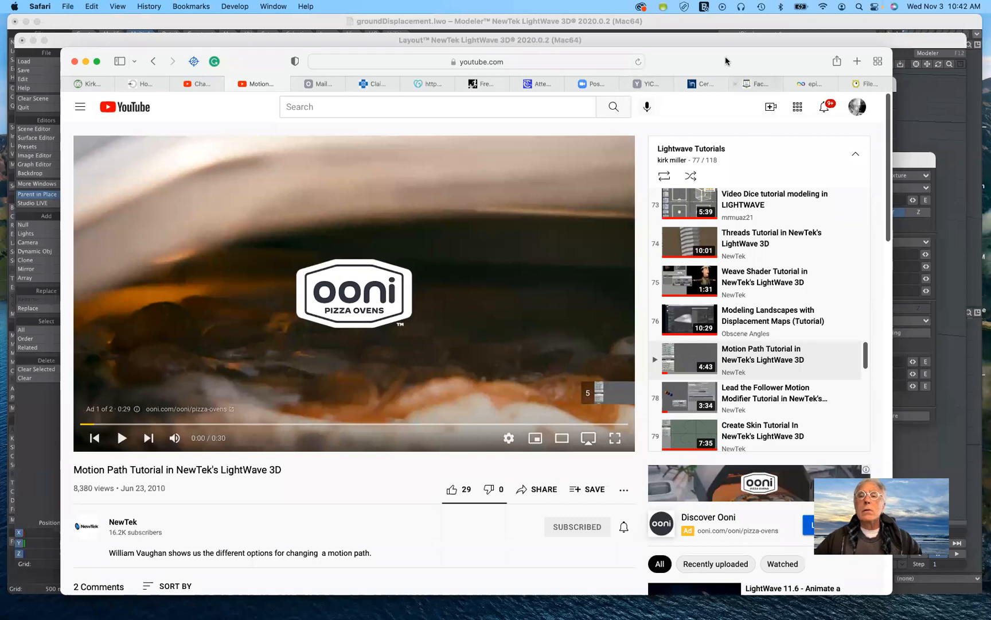
left_click(857, 62)
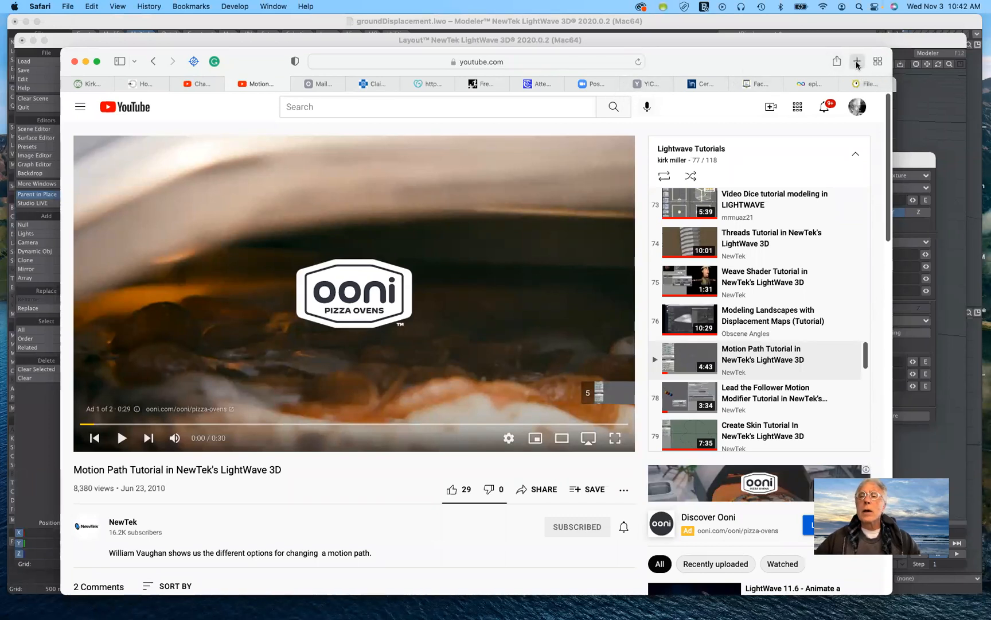
left_click(565, 59)
type("c")
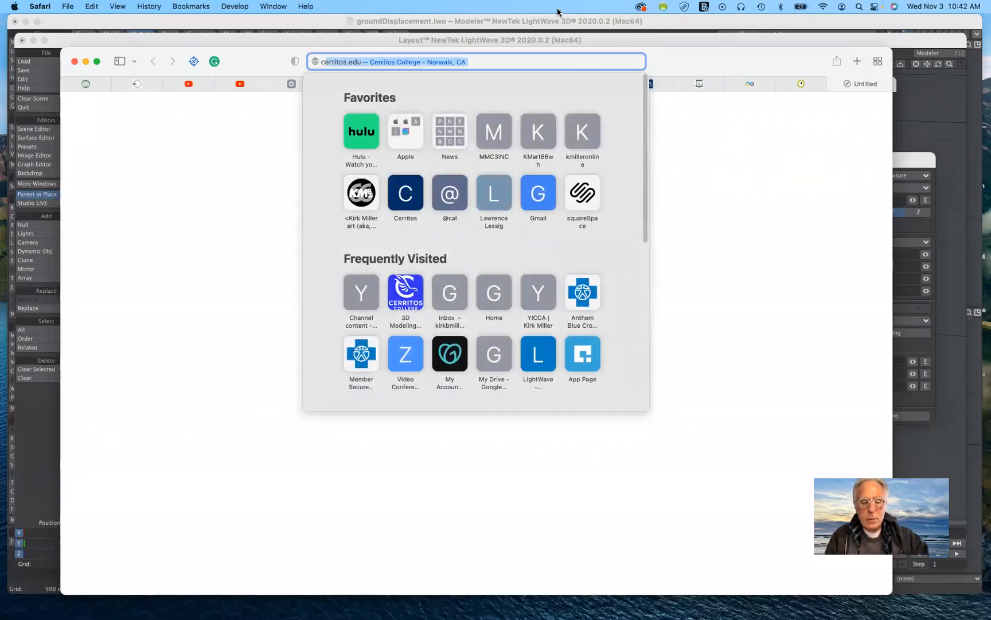
type("gta")
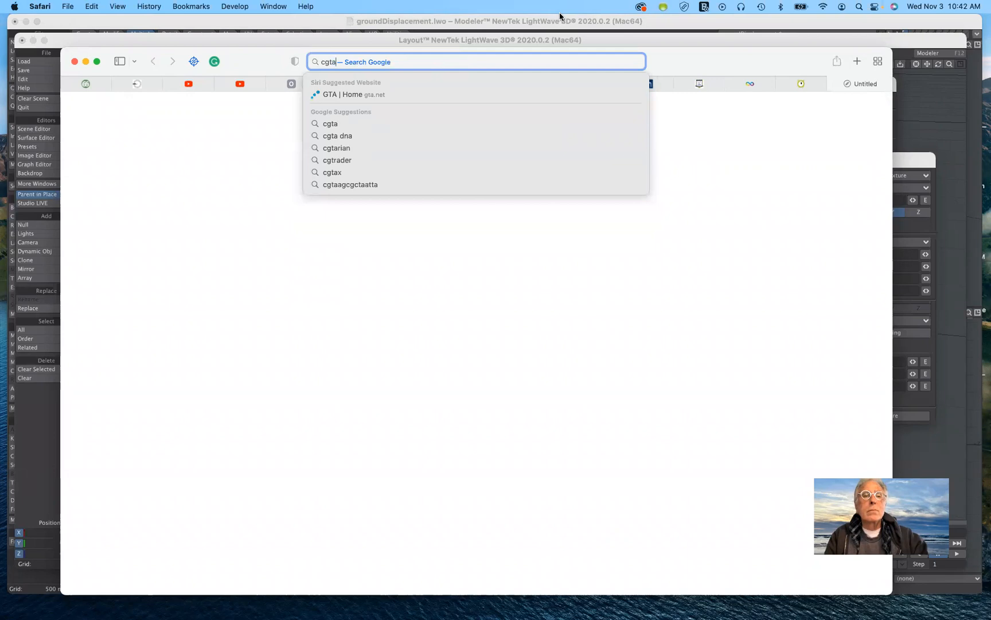
key("BackSpace")
type("r")
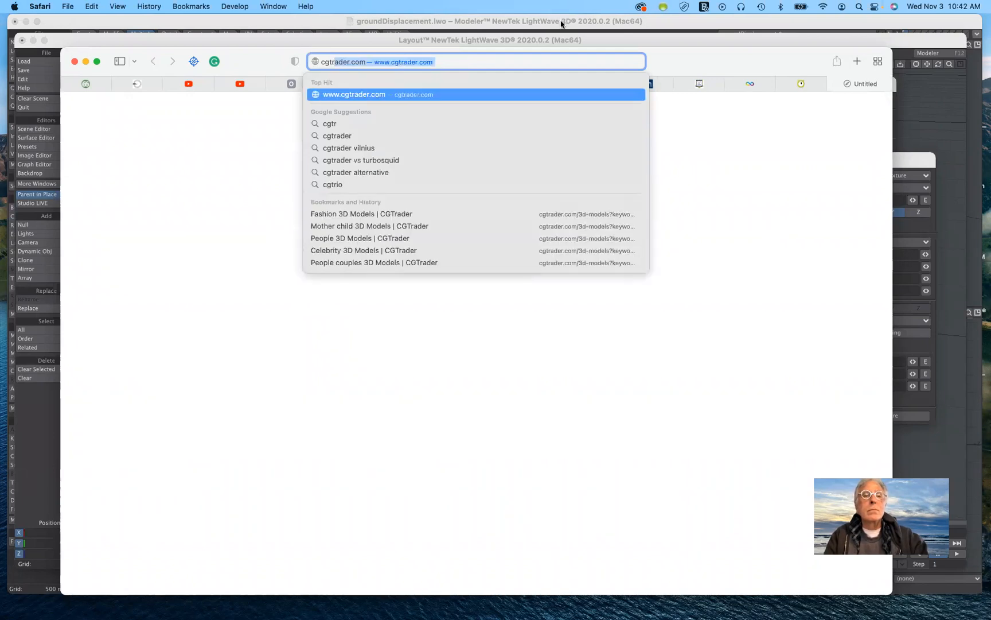
key("Return")
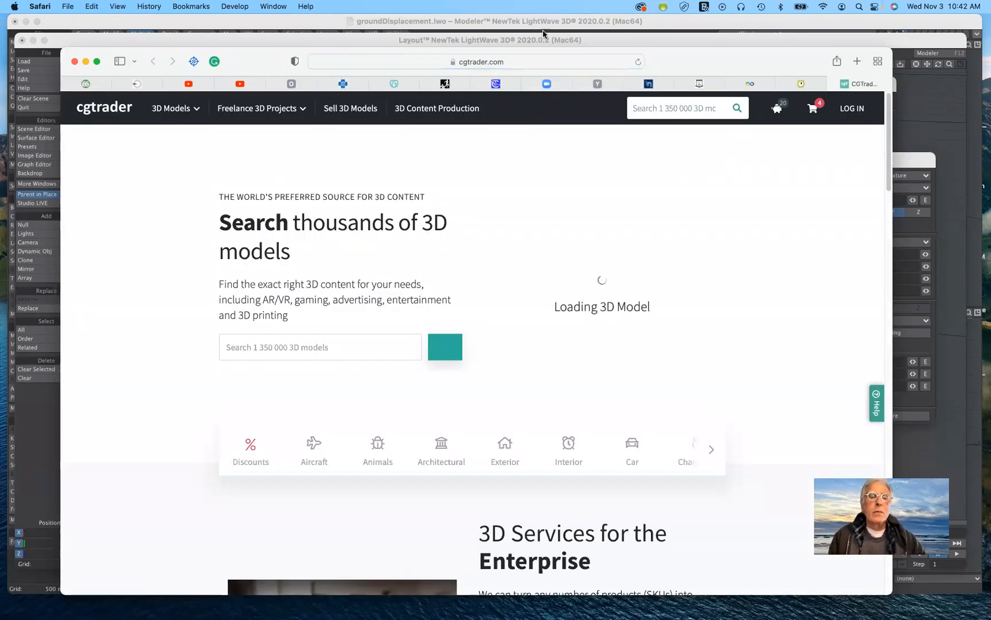
Search the CGTrader model library for people.
scroll(515, 288, "down", 5)
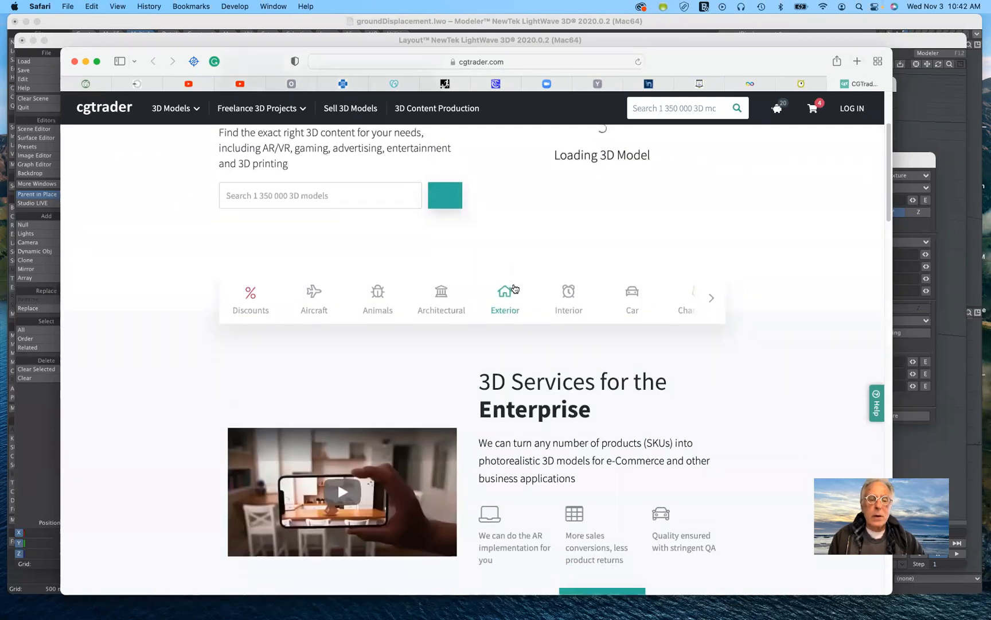
scroll(515, 288, "up", 1)
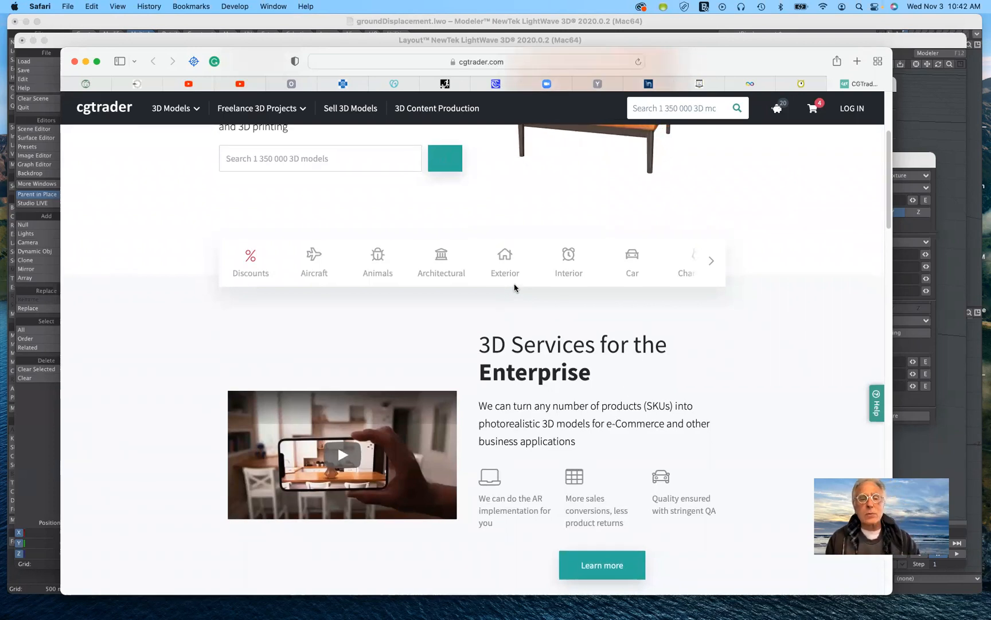
scroll(493, 329, "up", 5)
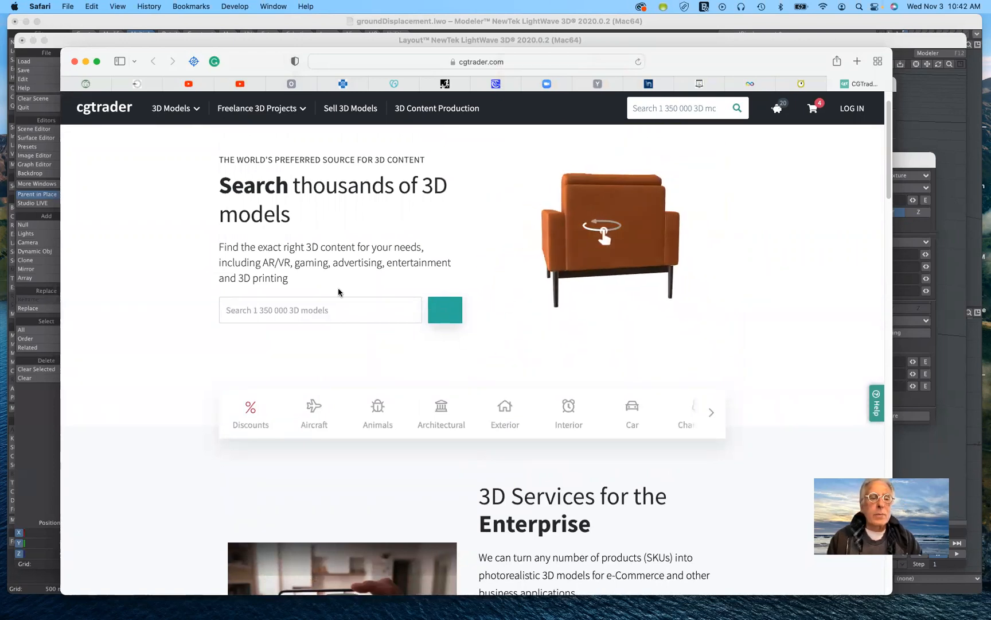
left_click(340, 305)
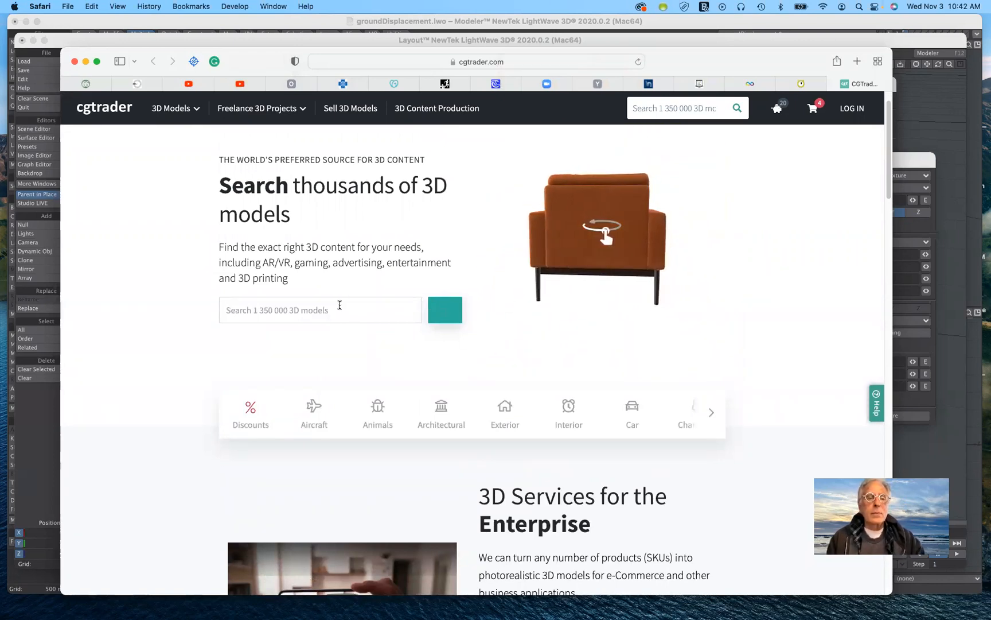
type("pe")
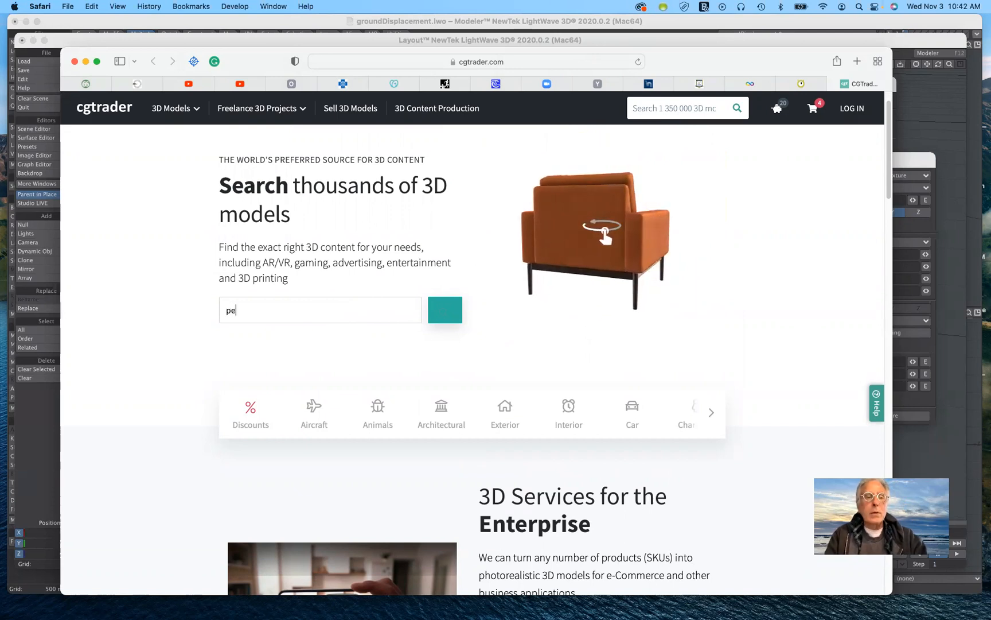
type("ople")
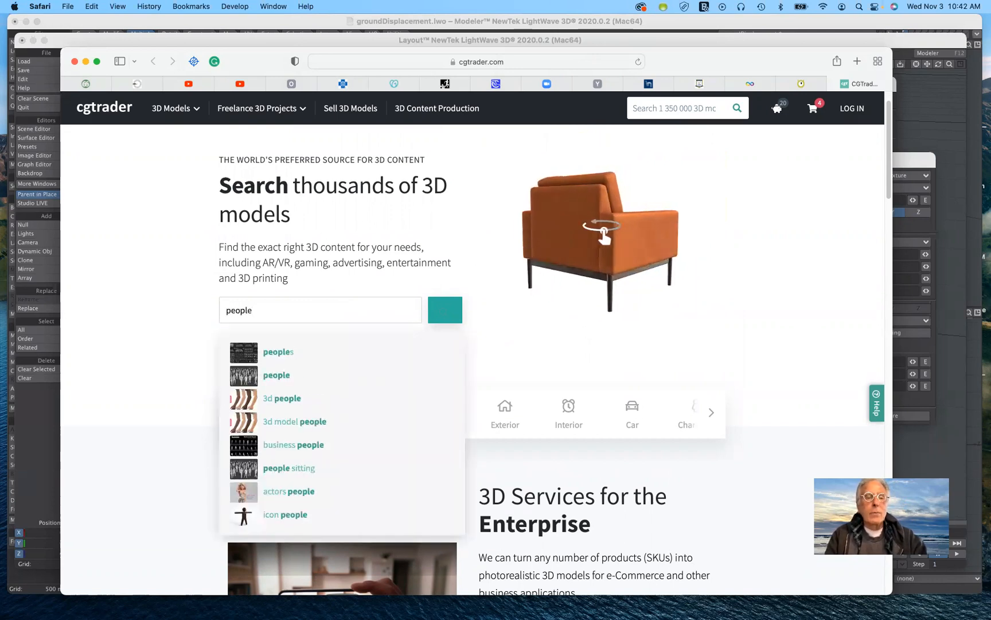
key("Return")
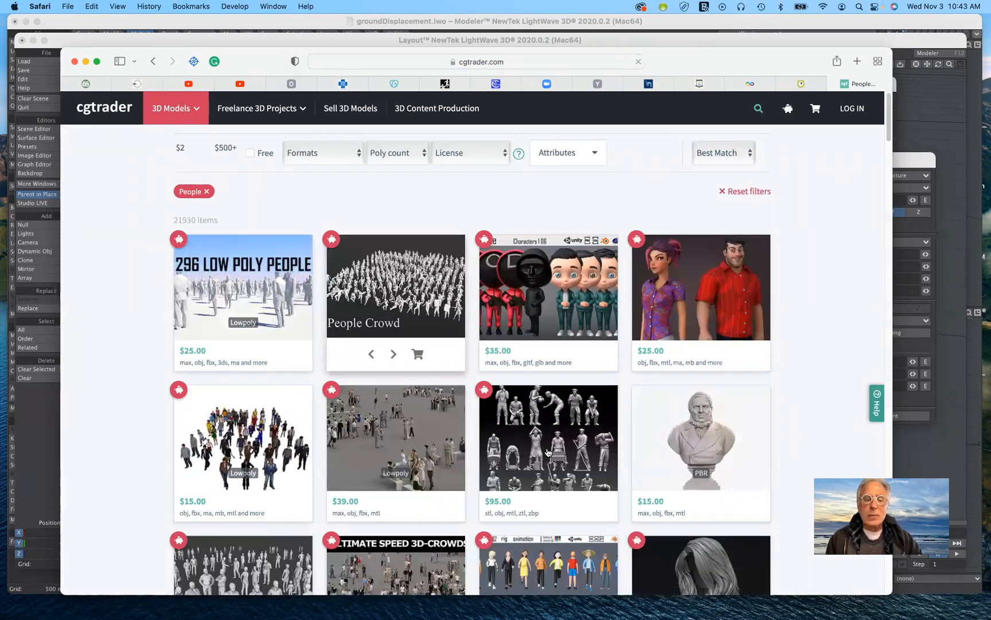
Browse the people models in the search results, examining their previews, prices and file formats, including the sporty girl with towel.
scroll(548, 452, "down", 3)
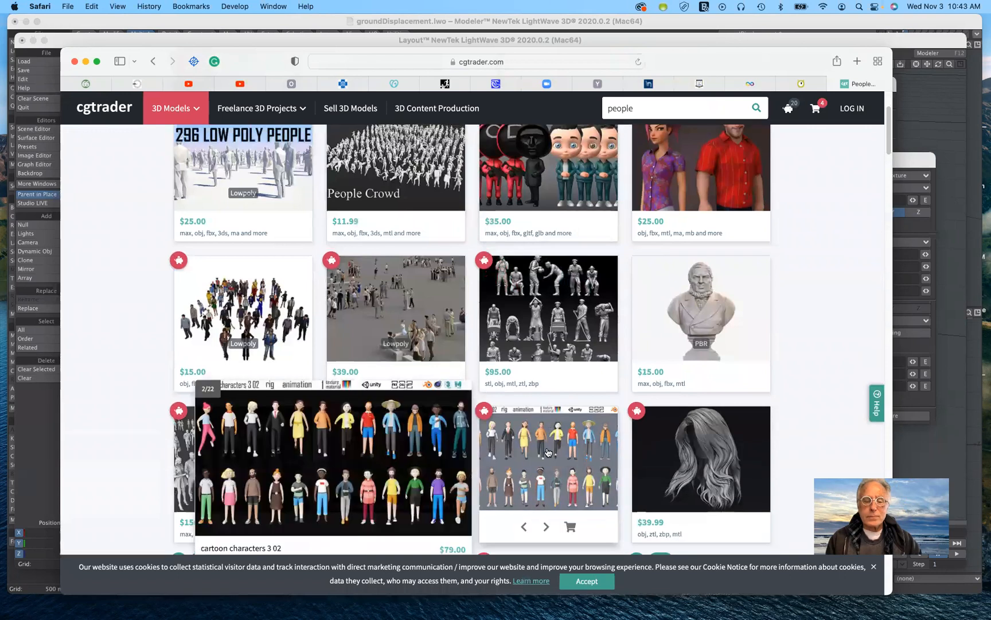
scroll(547, 452, "down", 4)
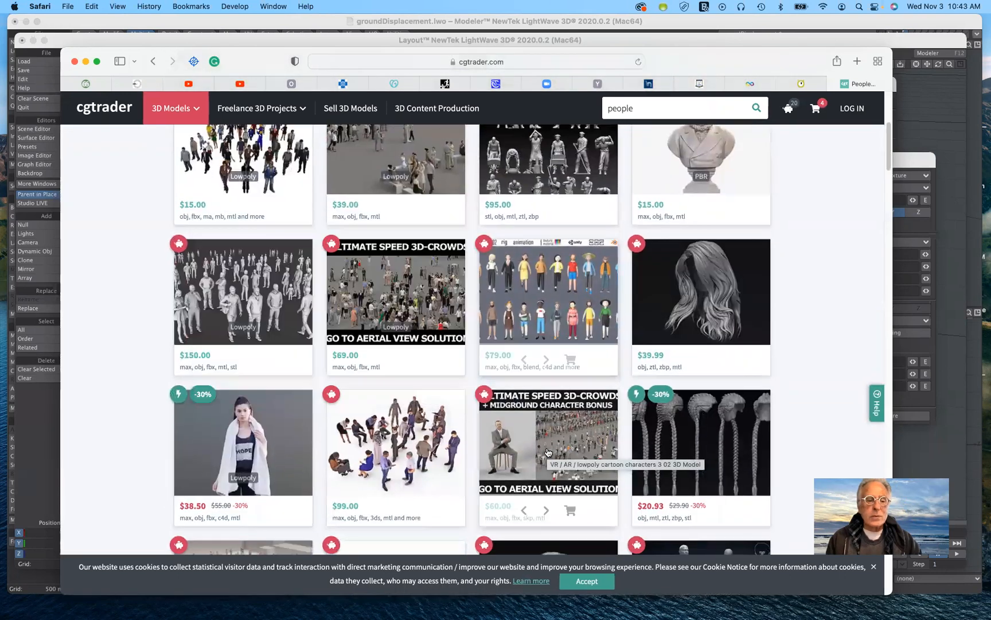
scroll(548, 453, "down", 2)
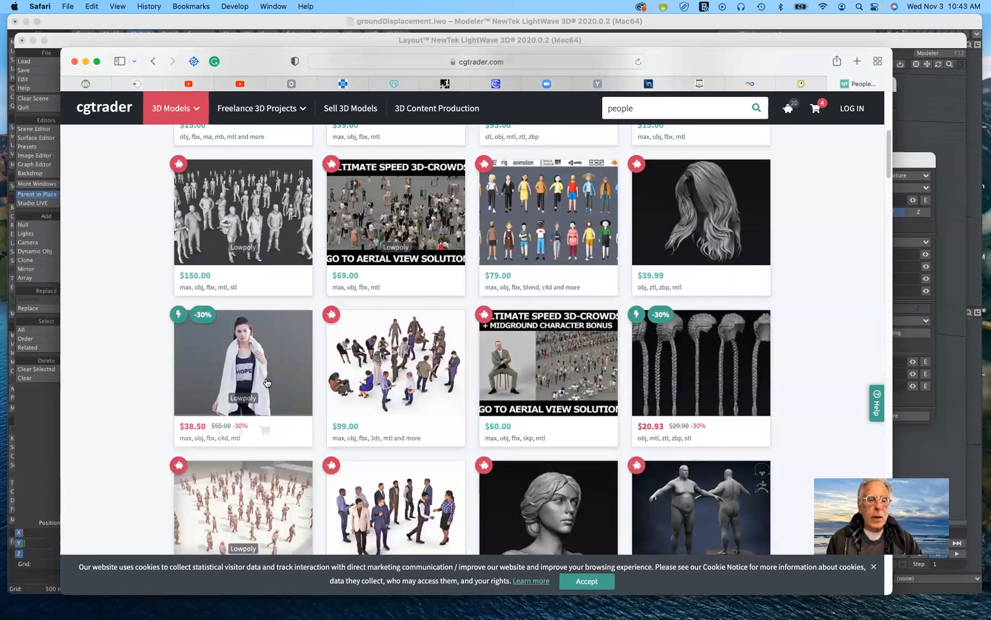
scroll(502, 469, "down", 3)
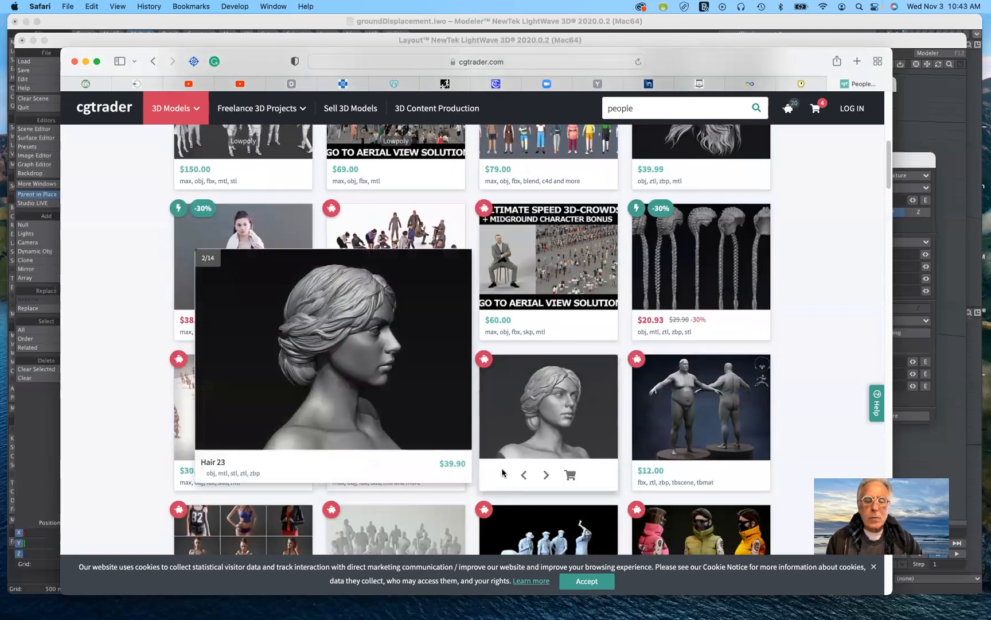
scroll(502, 471, "down", 5)
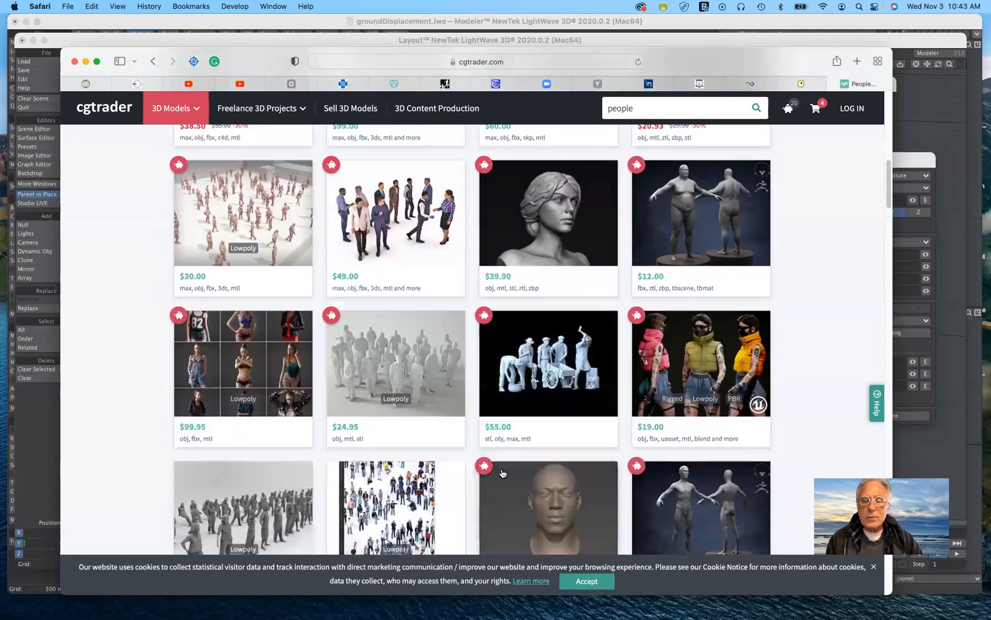
scroll(502, 473, "down", 5)
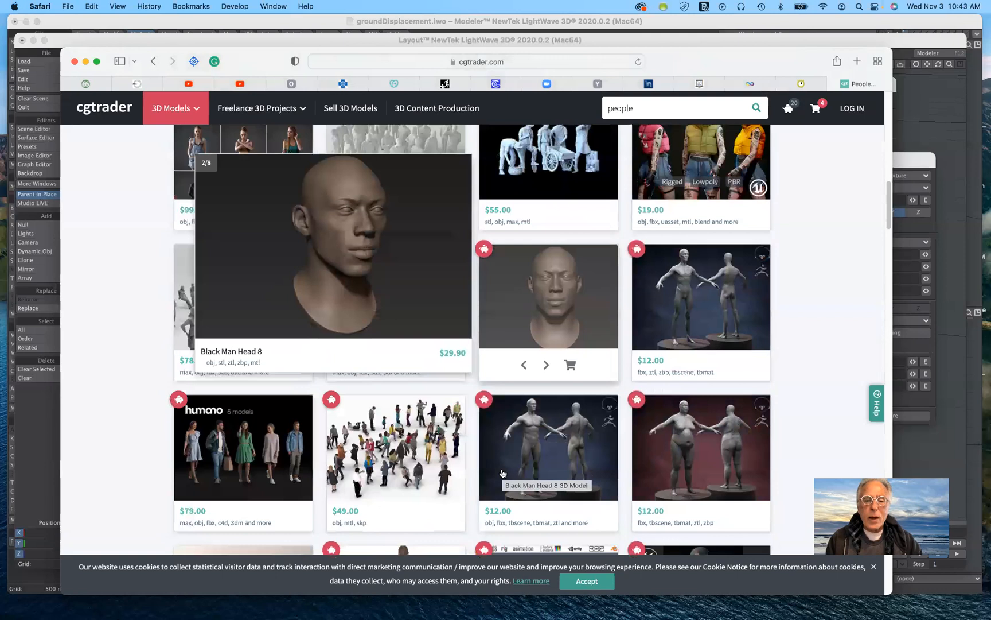
scroll(502, 473, "down", 4)
scroll(502, 473, "down", 4)
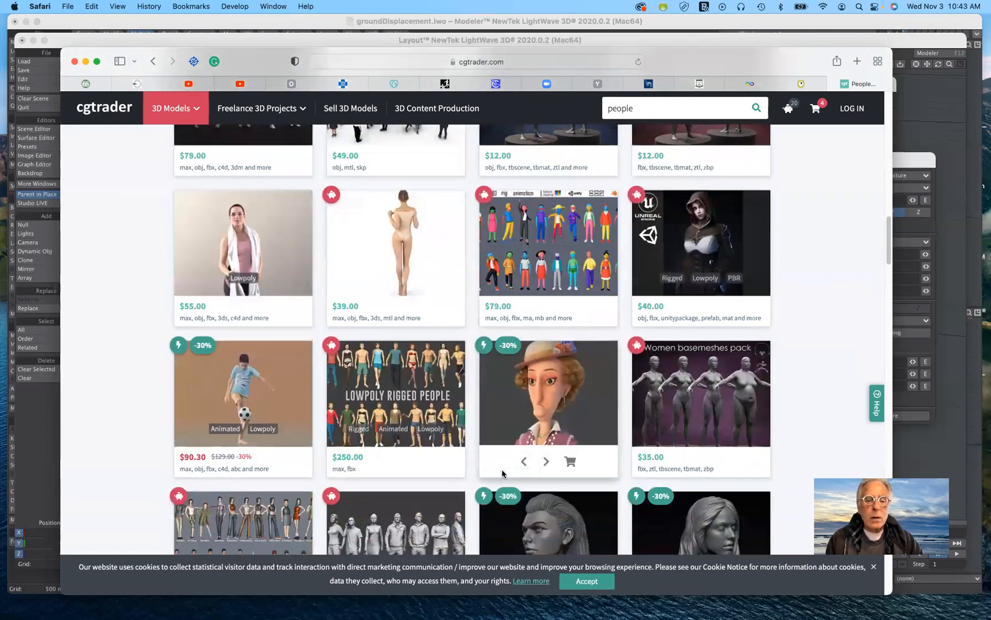
scroll(502, 473, "down", 3)
scroll(502, 472, "down", 2)
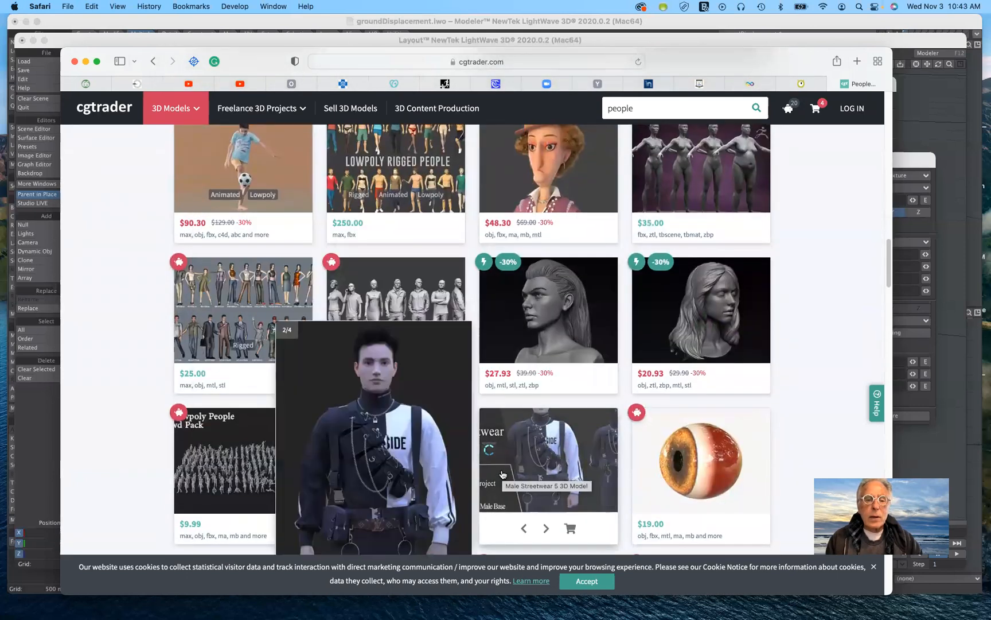
scroll(502, 473, "up", 7)
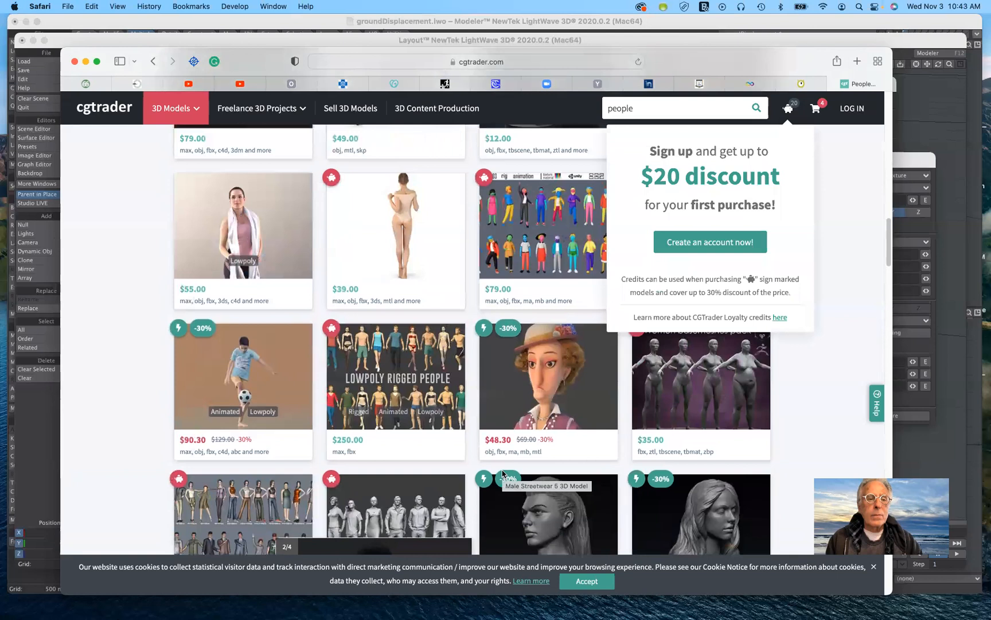
scroll(502, 473, "up", 6)
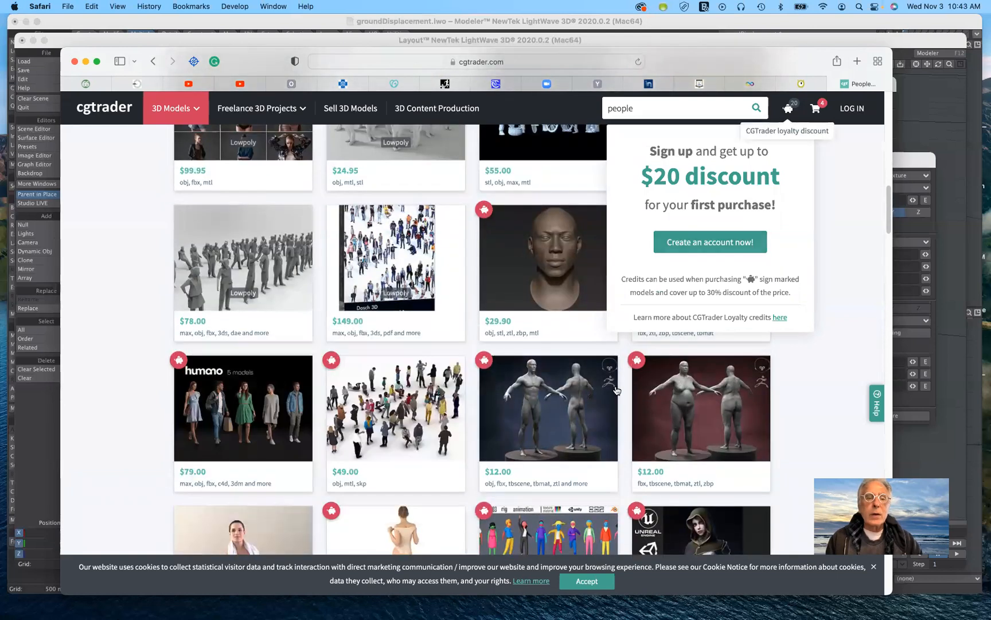
scroll(616, 390, "up", 4)
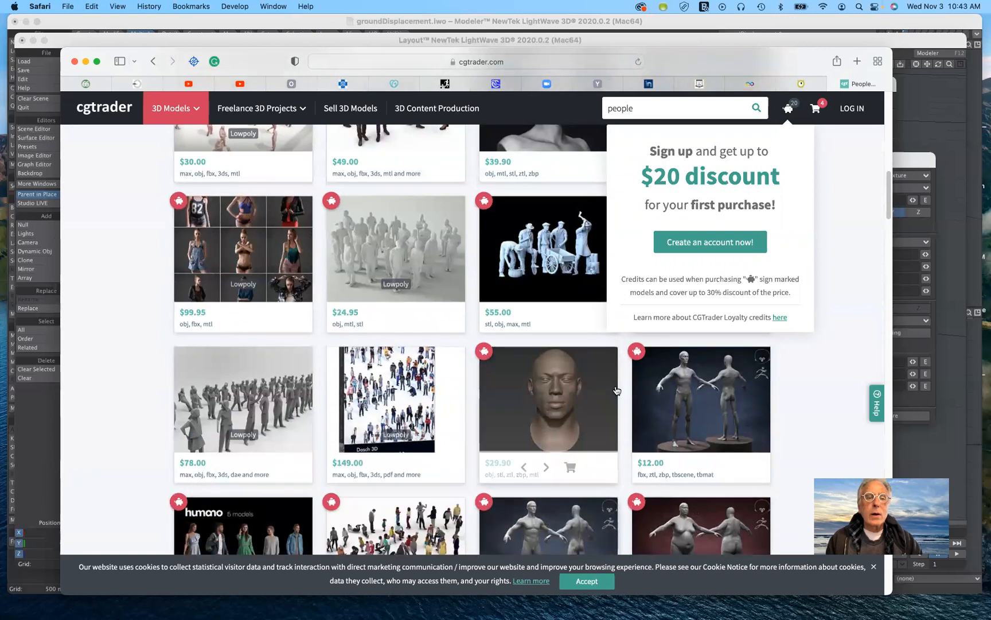
scroll(616, 390, "up", 1)
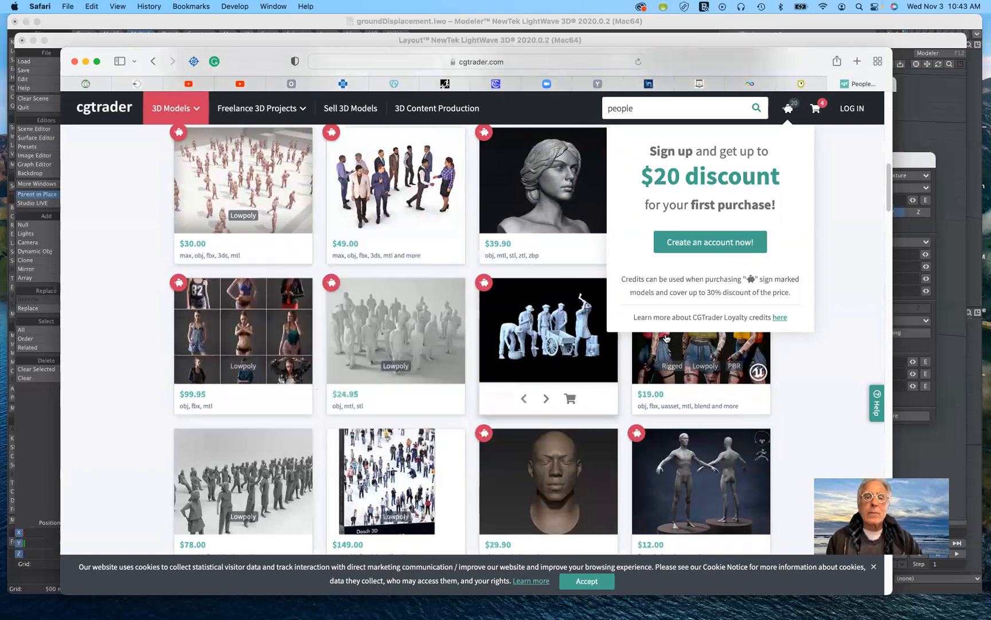
scroll(666, 337, "up", 4)
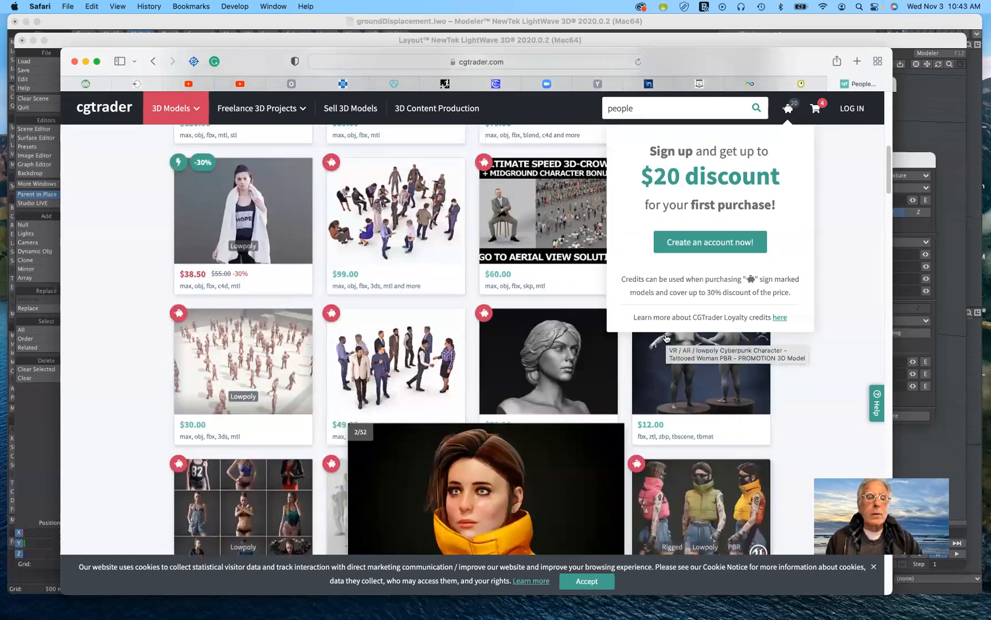
scroll(666, 338, "up", 2)
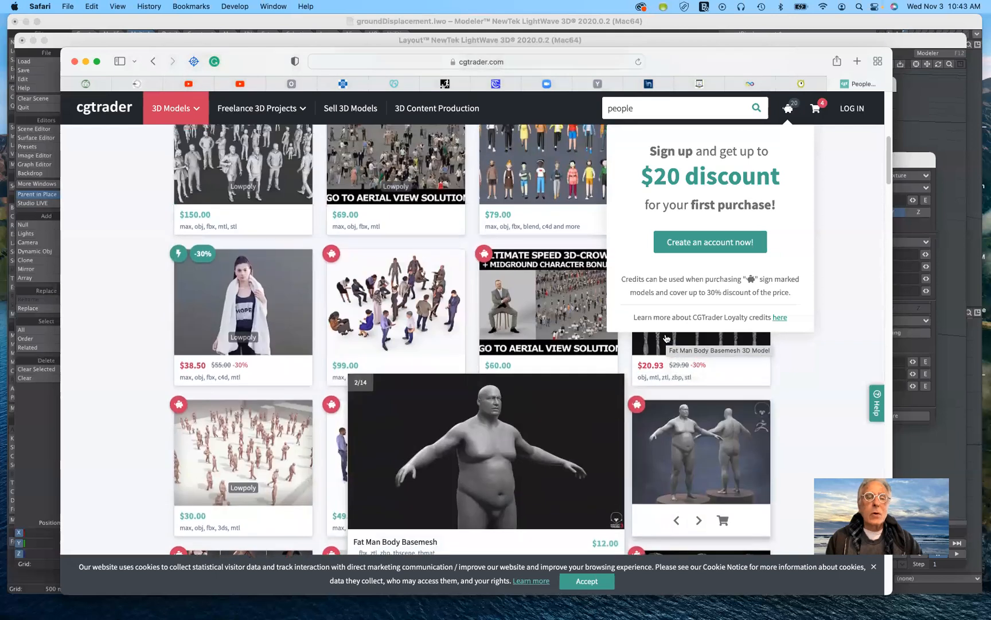
scroll(666, 338, "up", 1)
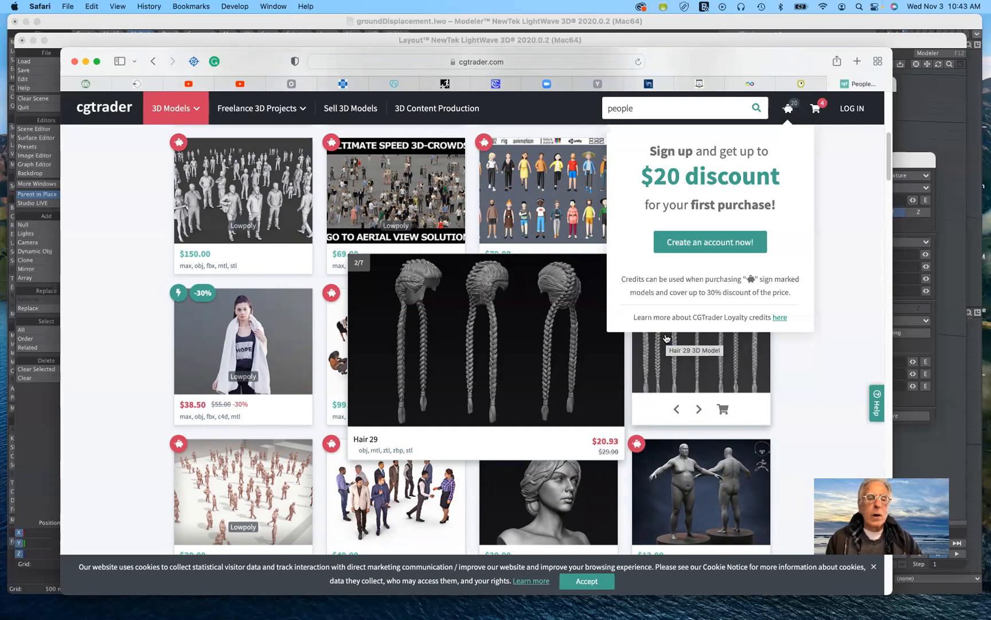
mouse_move(251, 327)
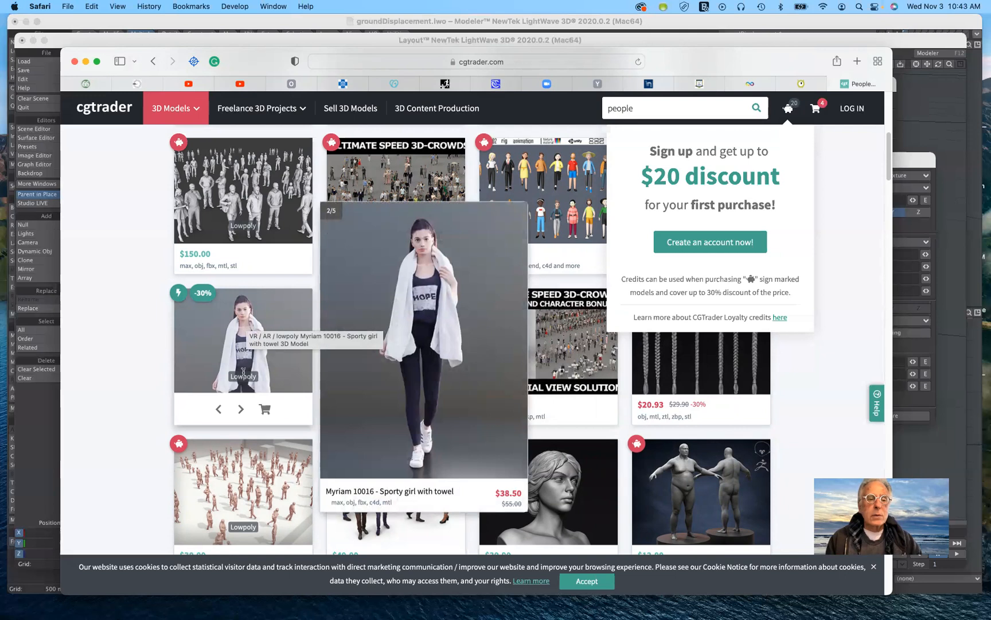
Flip through all the preview images of the sporty girl with towel model, including its untextured view.
left_click(241, 409)
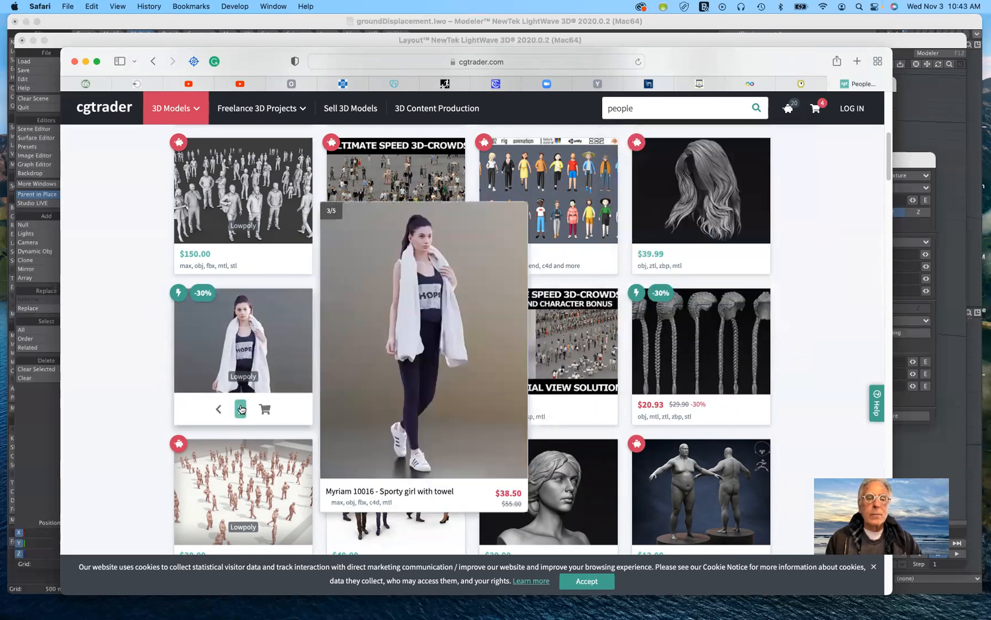
left_click(241, 409)
left_click(241, 409)
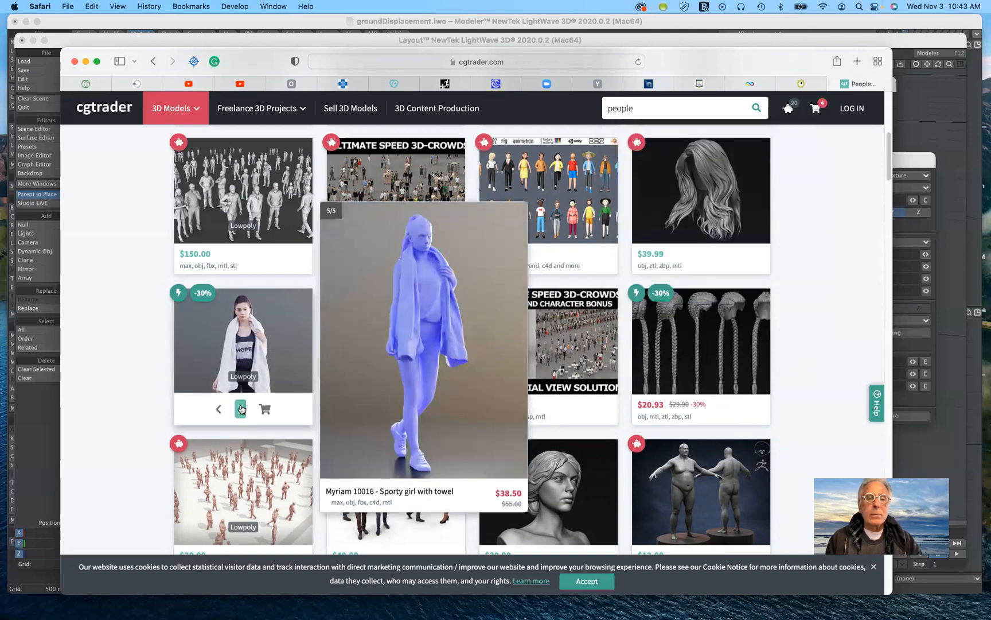
left_click(241, 409)
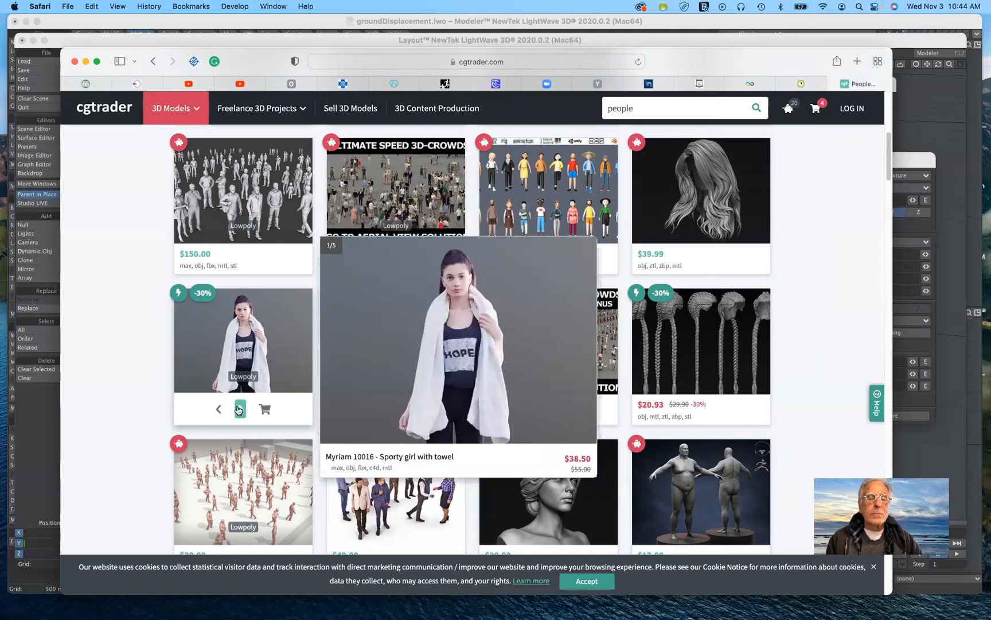
left_click(239, 409)
left_click(239, 409)
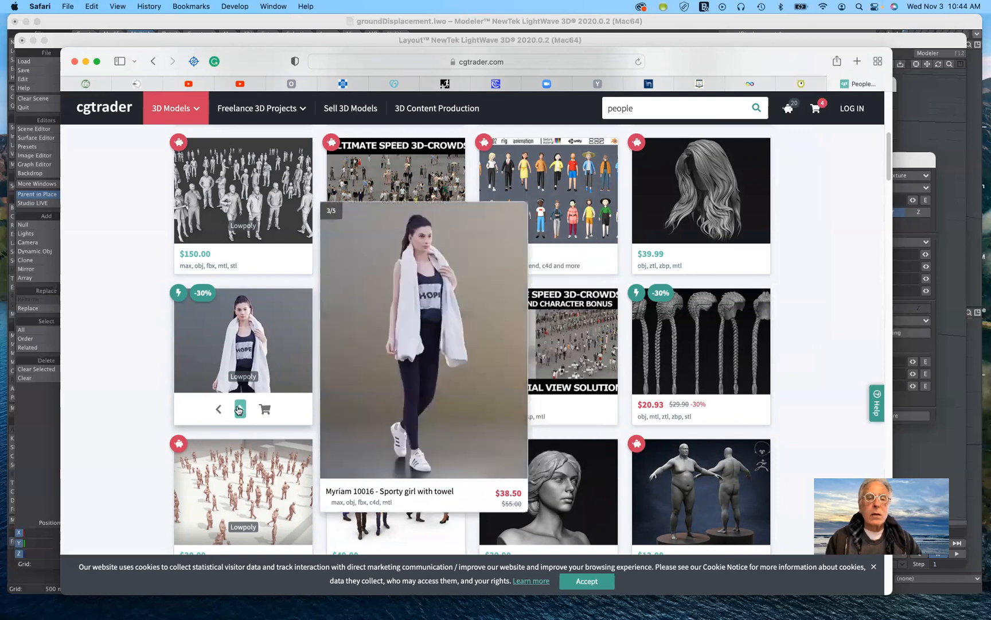
left_click(239, 410)
left_click(240, 410)
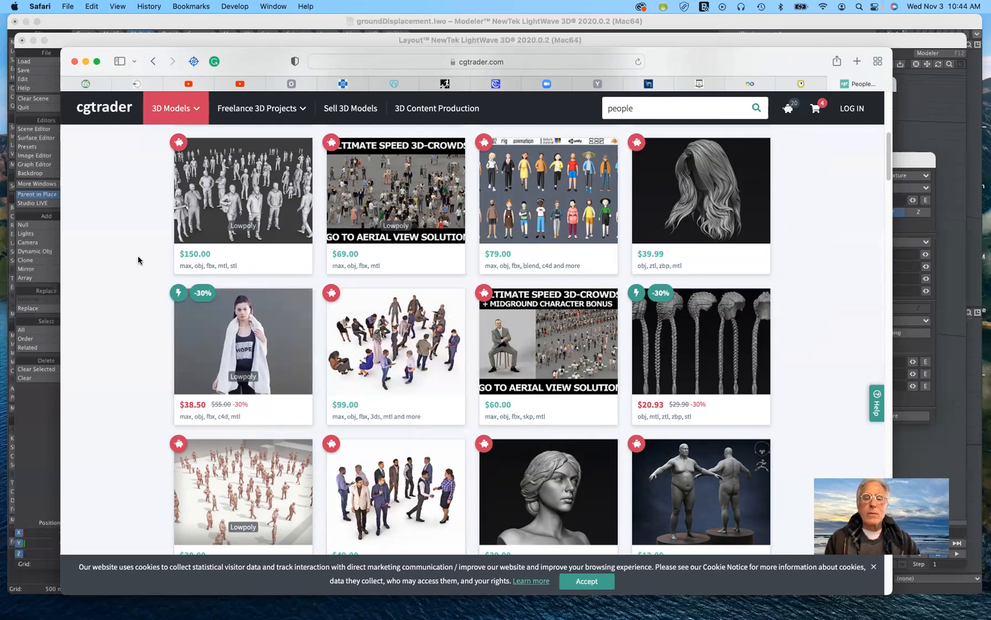
Replace the people search with a search of the CGTrader model library for lamps.
scroll(138, 256, "up", 7)
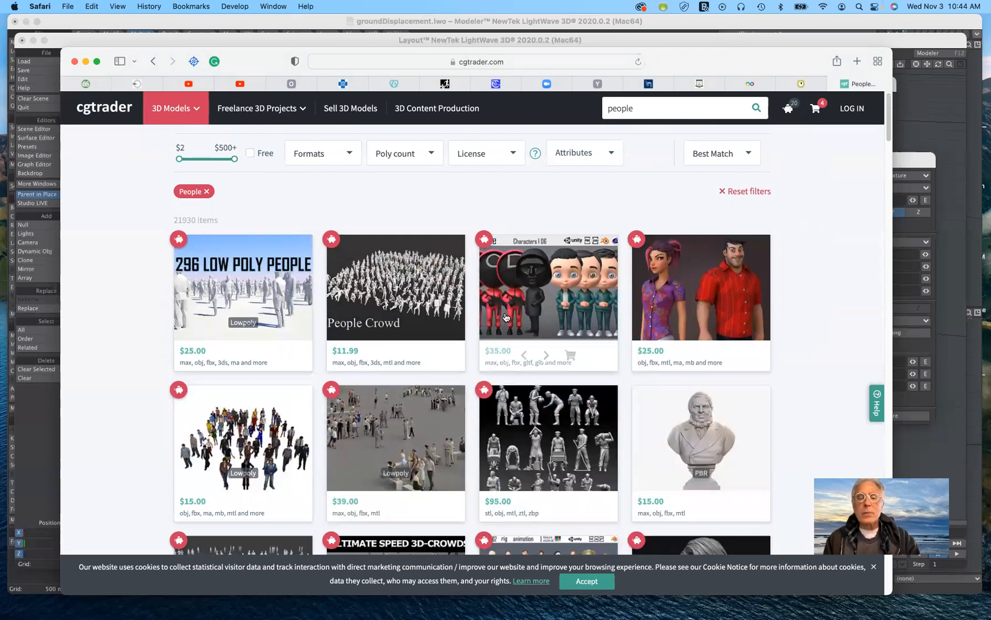
mouse_move(527, 311)
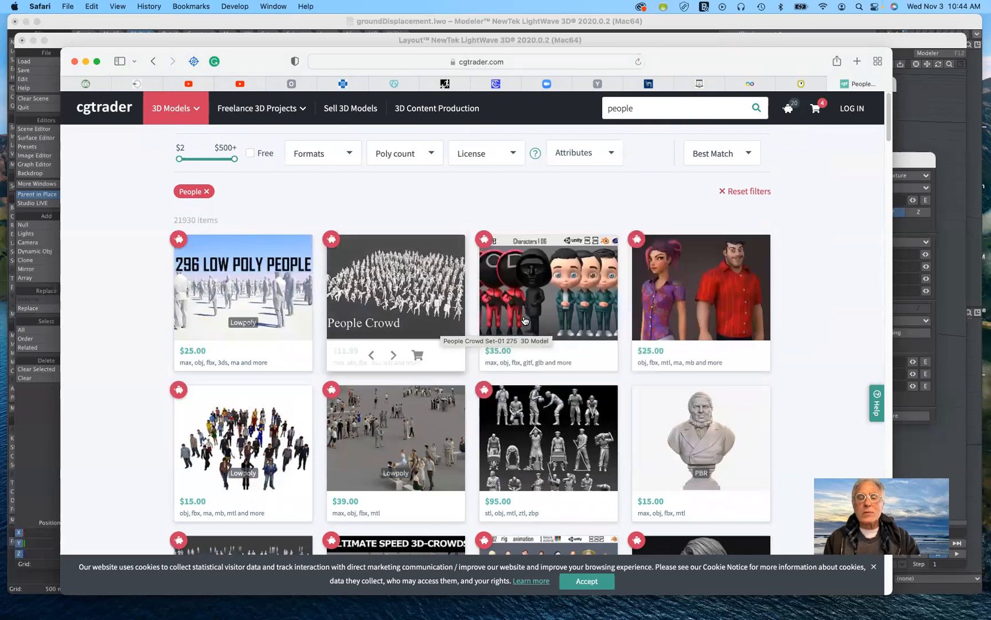
mouse_move(617, 307)
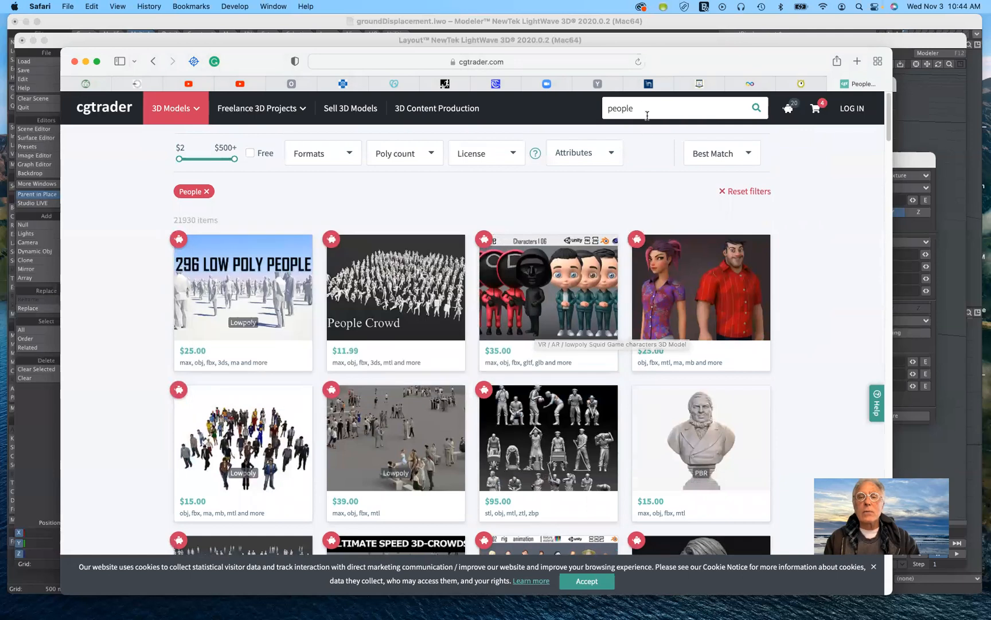
left_click_drag(644, 108, 589, 104)
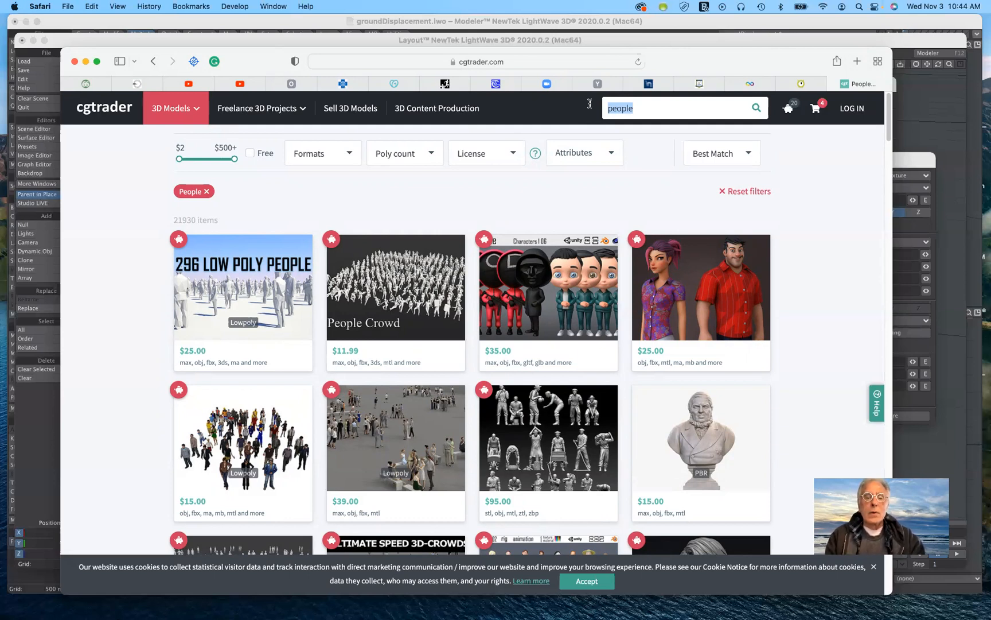
type("lamps")
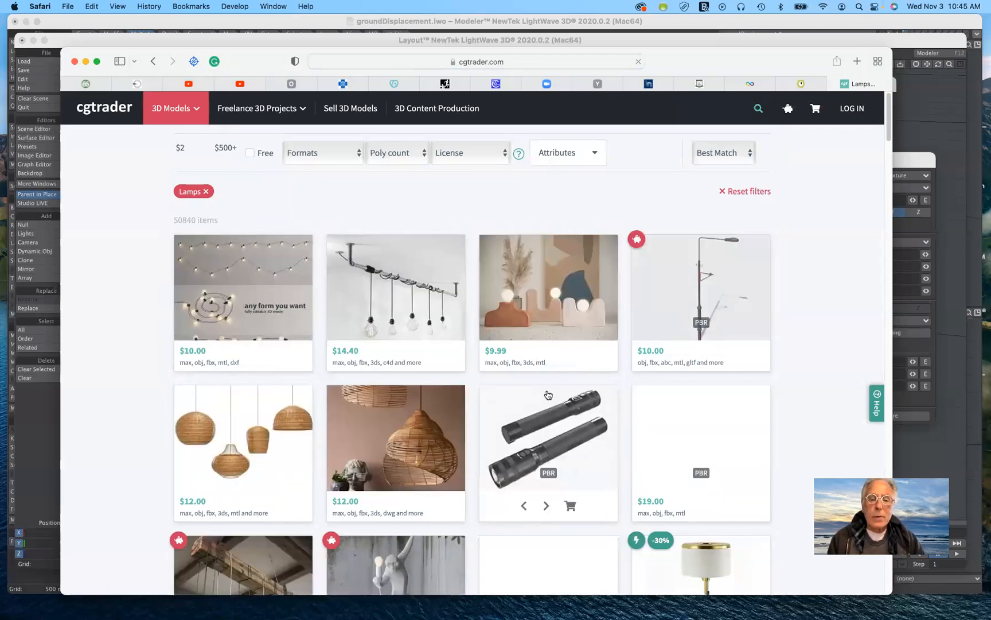
Browse the lamp search results, examining the enlarged previews, prices and file formats of models such as Rattan Pendant 02.
scroll(546, 396, "down", 3)
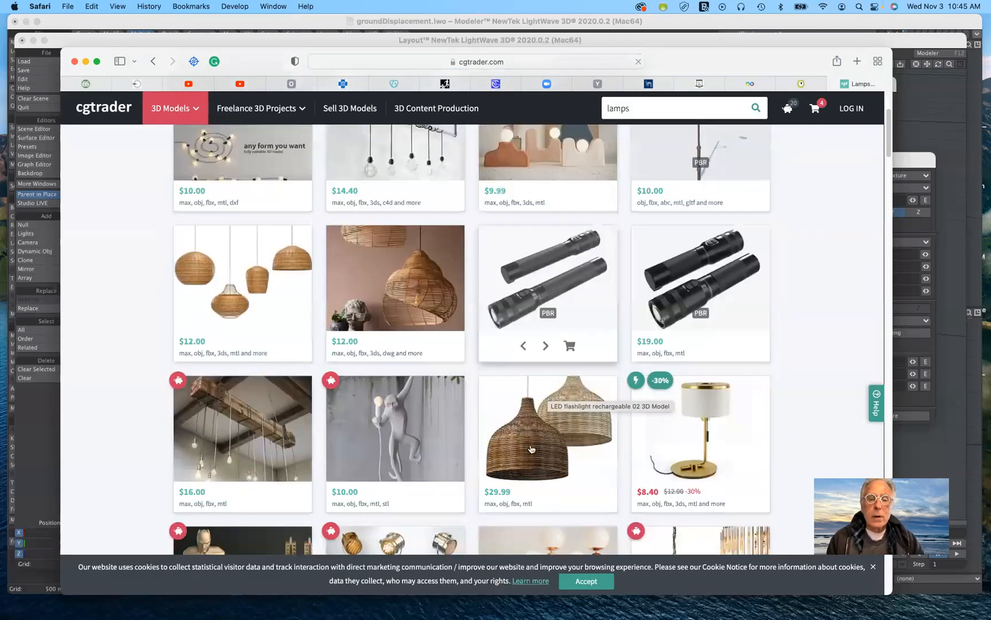
mouse_move(532, 449)
scroll(532, 448, "down", 3)
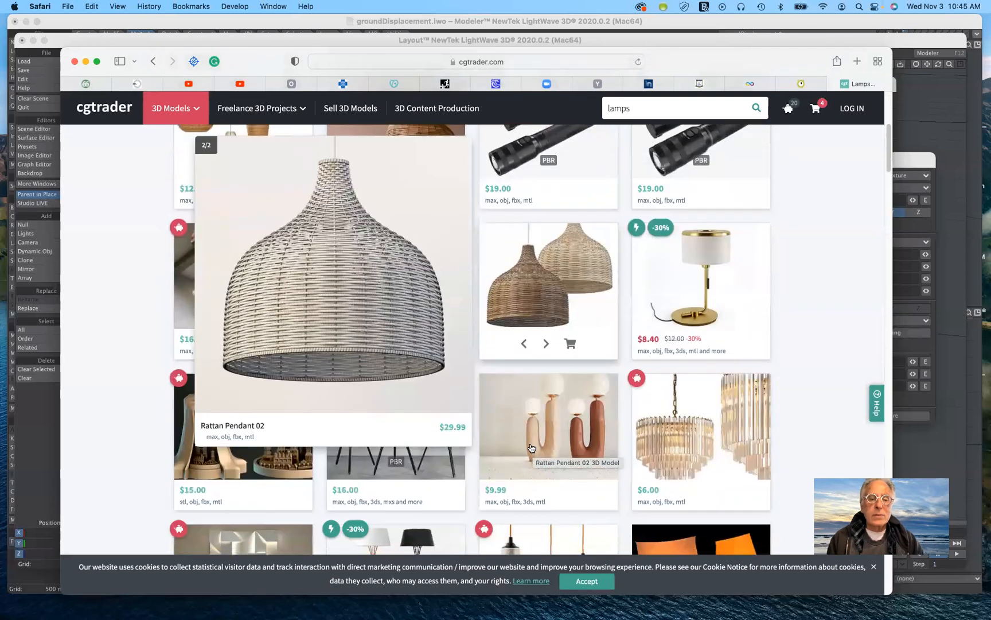
mouse_move(556, 312)
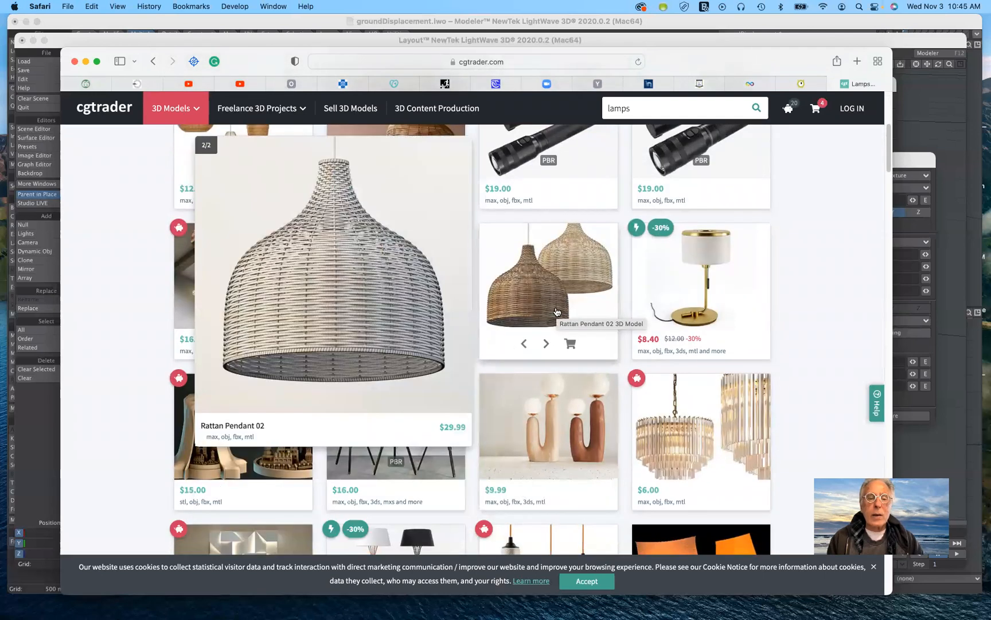
scroll(551, 344, "down", 3)
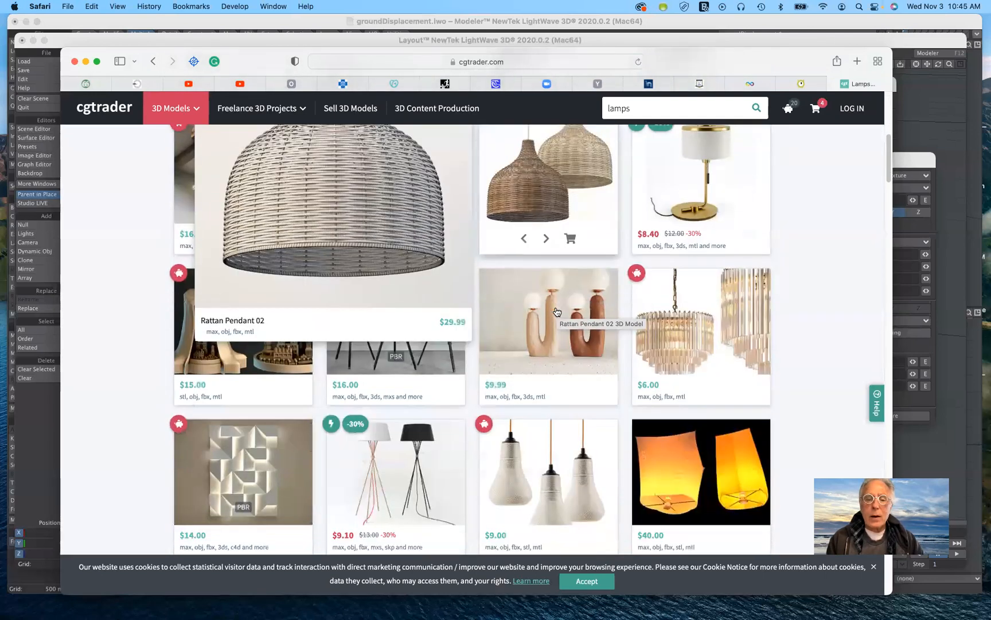
scroll(543, 408, "down", 2)
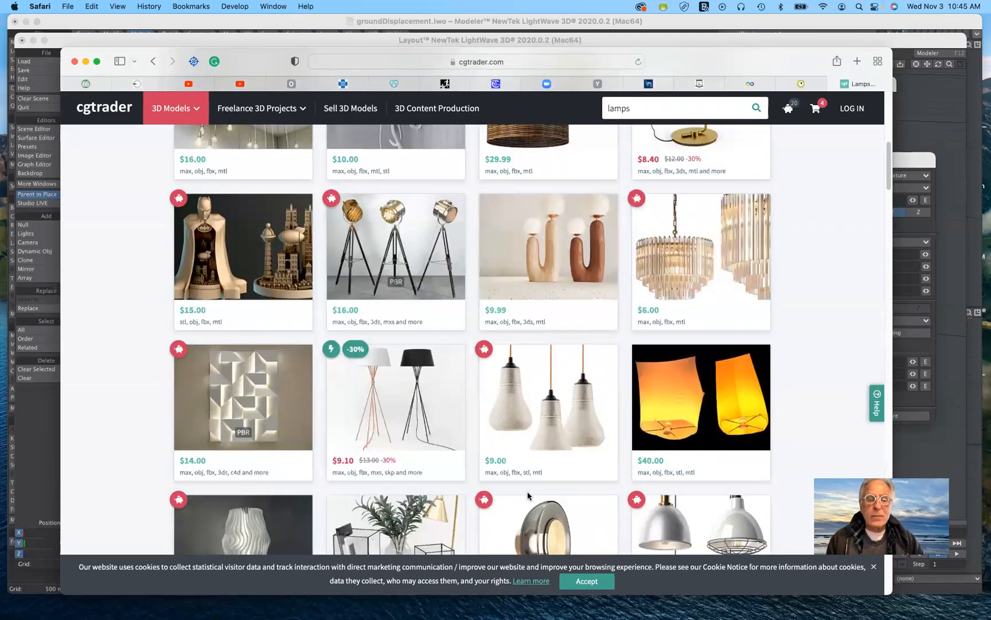
scroll(527, 491, "down", 1)
scroll(527, 491, "down", 2)
mouse_move(528, 493)
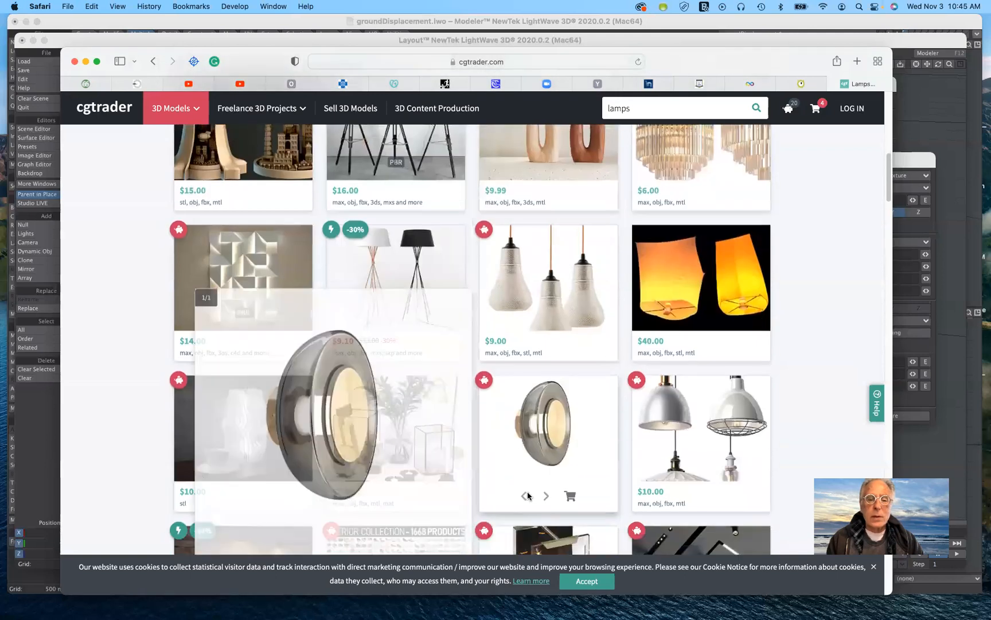
scroll(528, 495, "down", 2)
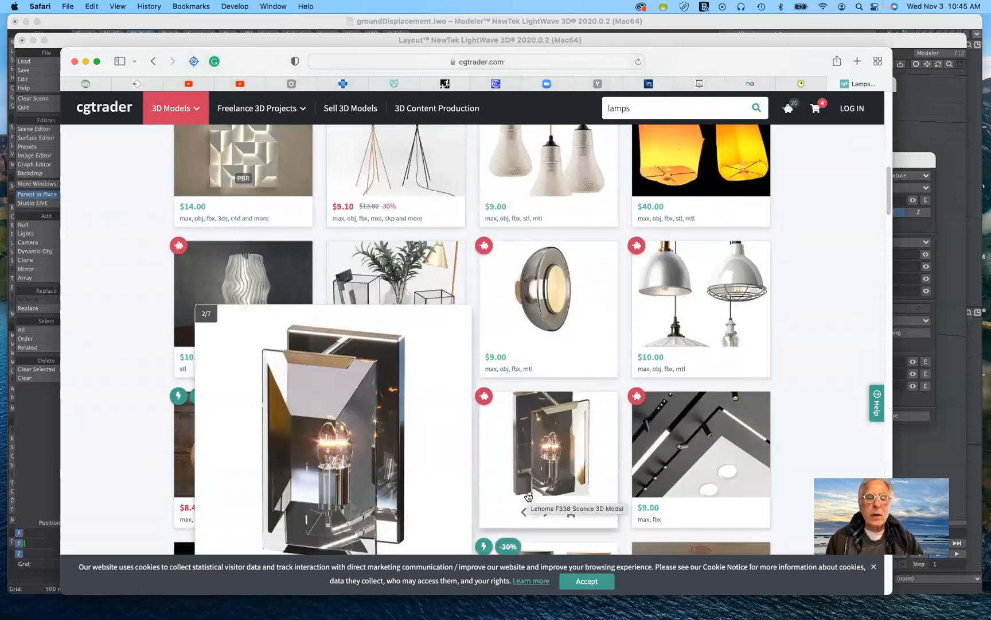
scroll(545, 514, "down", 3)
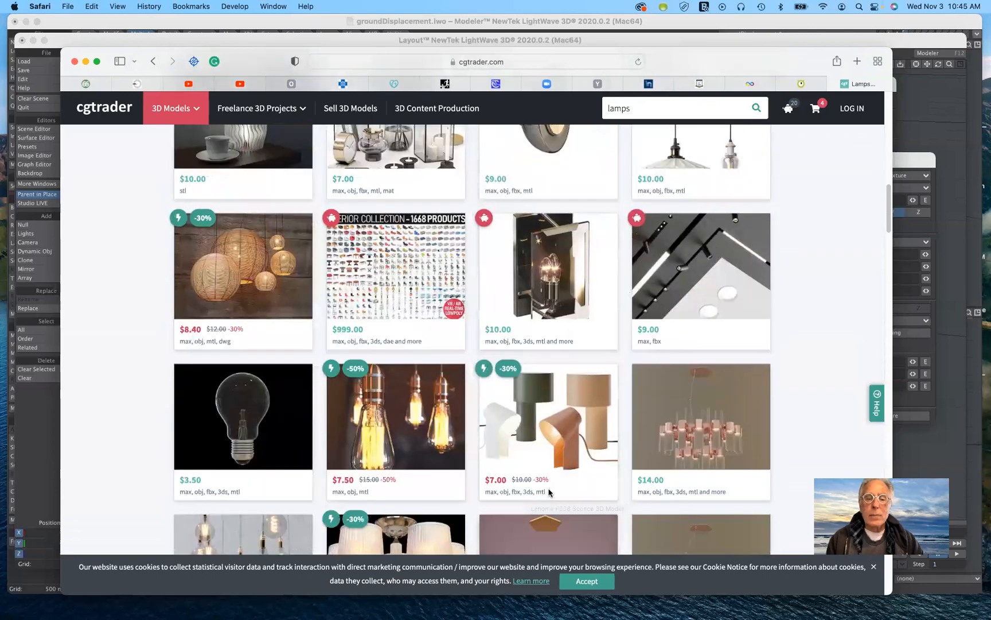
mouse_move(555, 421)
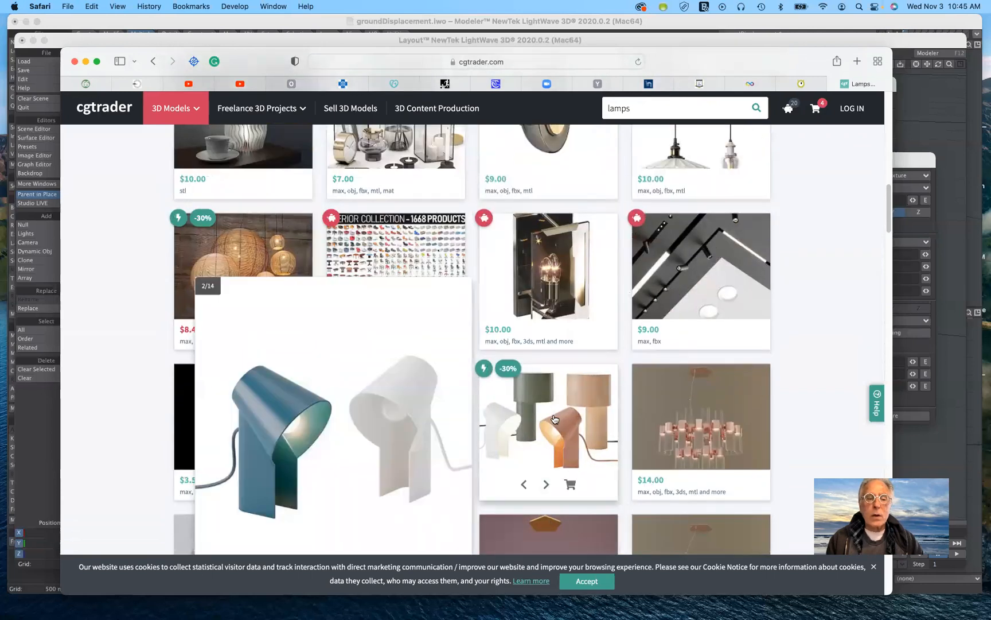
scroll(555, 420, "down", 2)
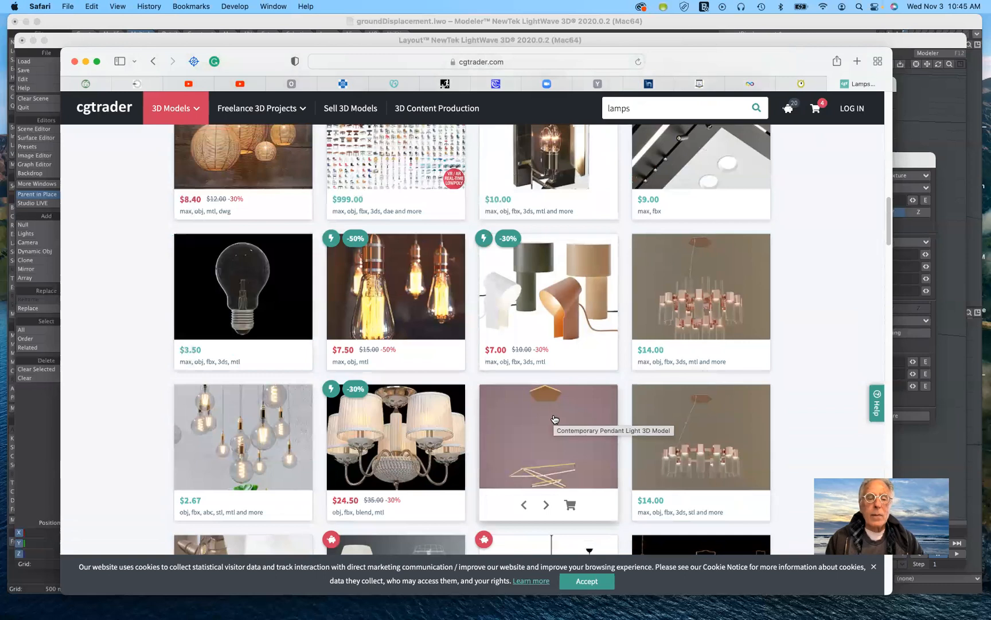
scroll(555, 420, "down", 2)
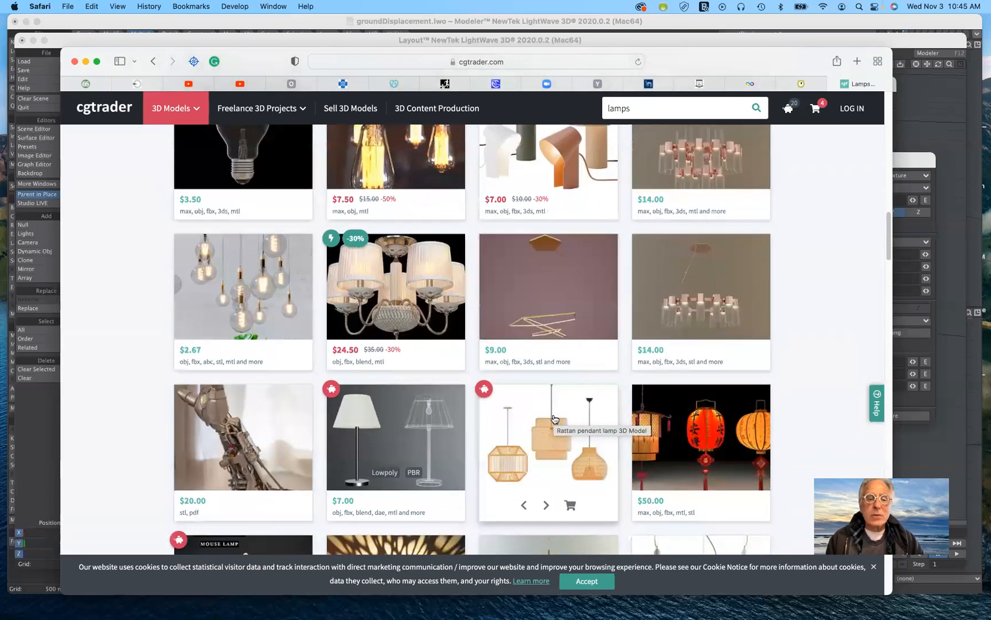
scroll(557, 424, "up", 1)
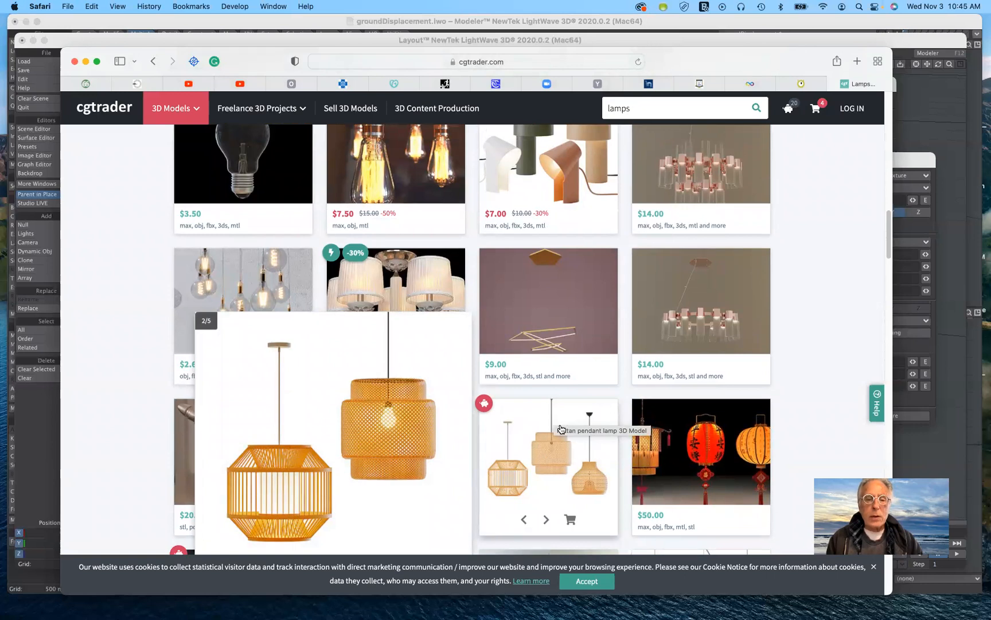
scroll(561, 428, "down", 3)
scroll(559, 422, "down", 4)
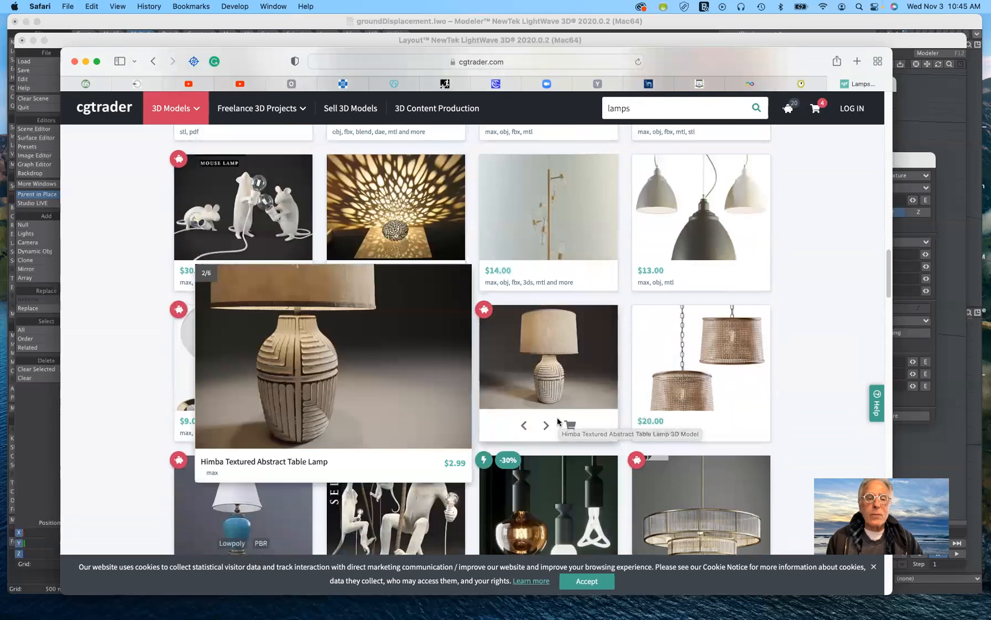
Flip through the Himba Textured Abstract Table Lamp's preview images, including its wireframes, and look over the lamp models listed below it.
scroll(557, 419, "down", 1)
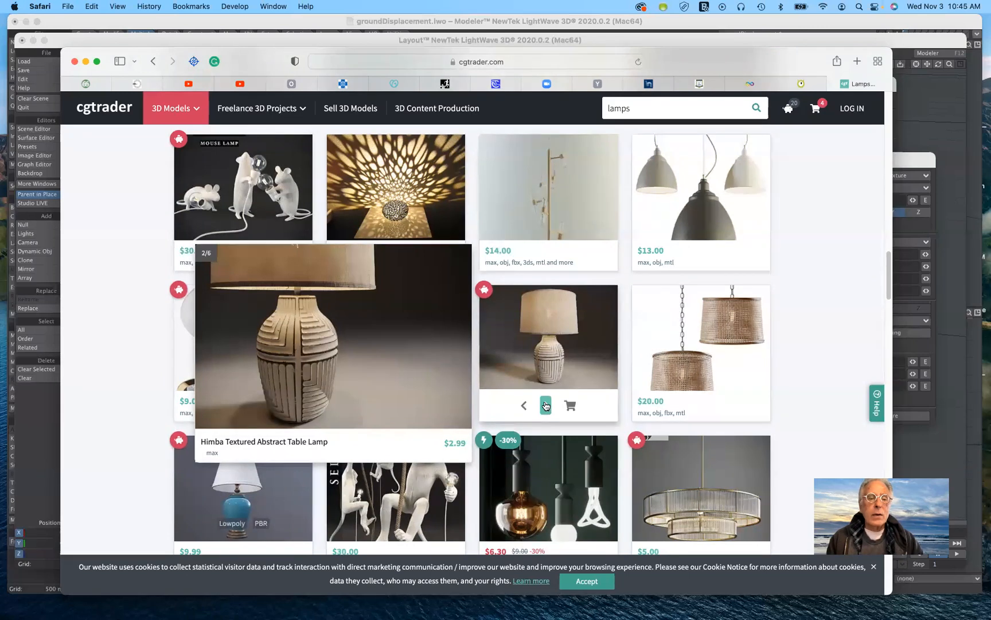
left_click(545, 406)
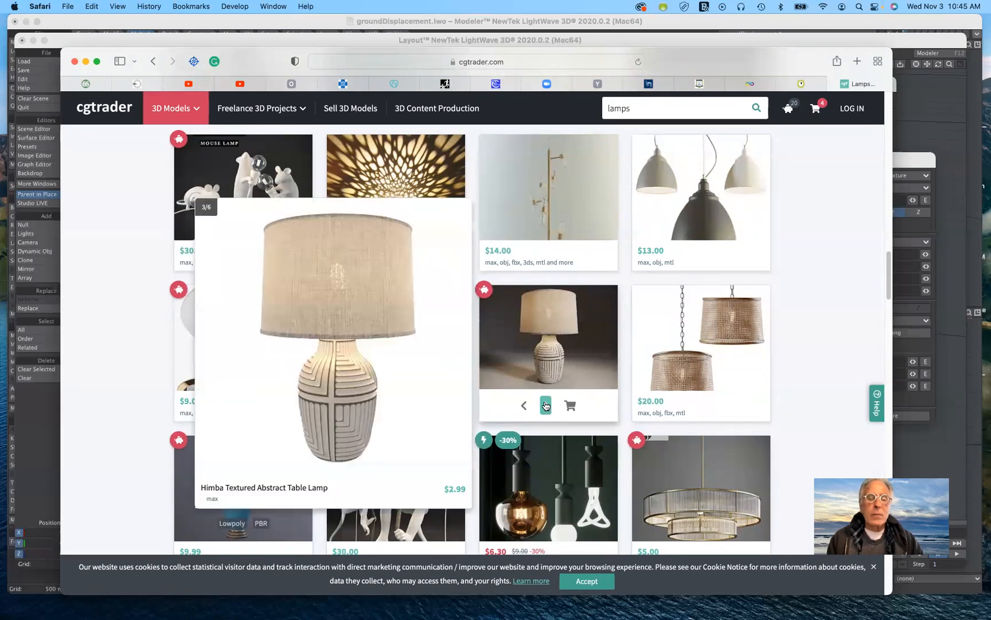
left_click(546, 406)
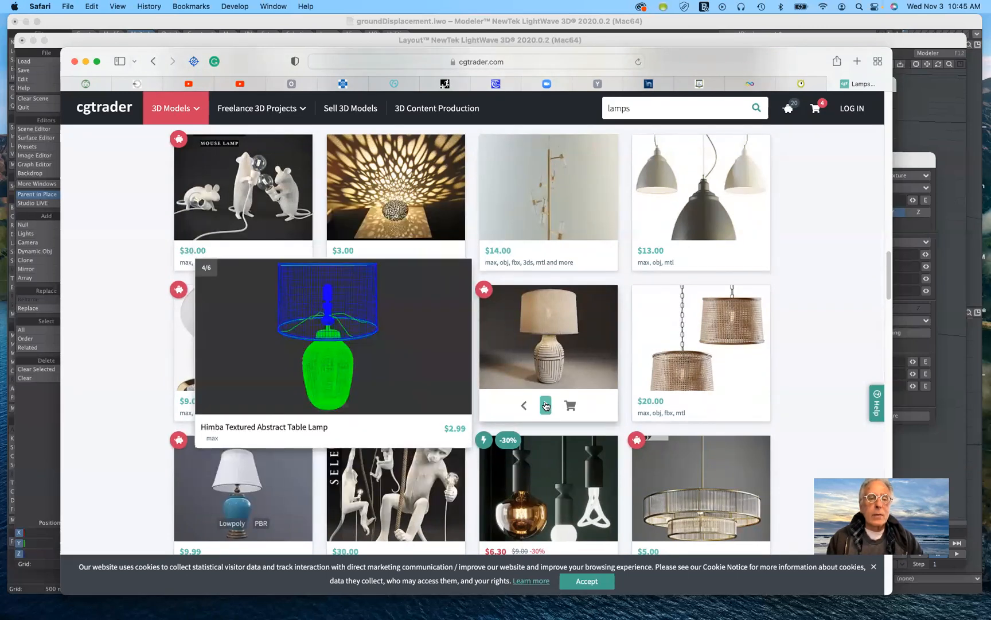
left_click(546, 405)
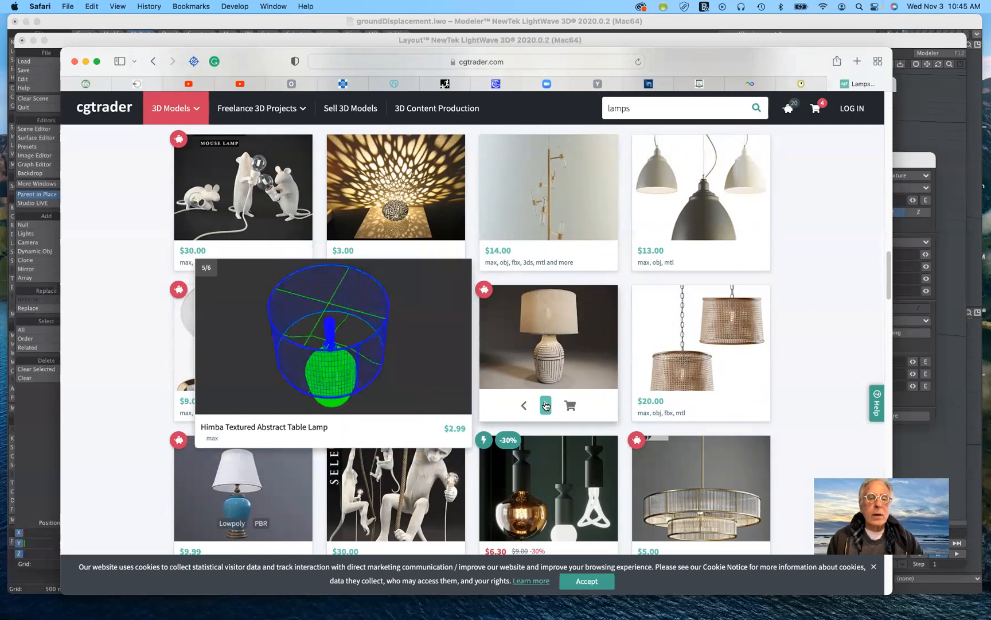
left_click(546, 406)
left_click(546, 406)
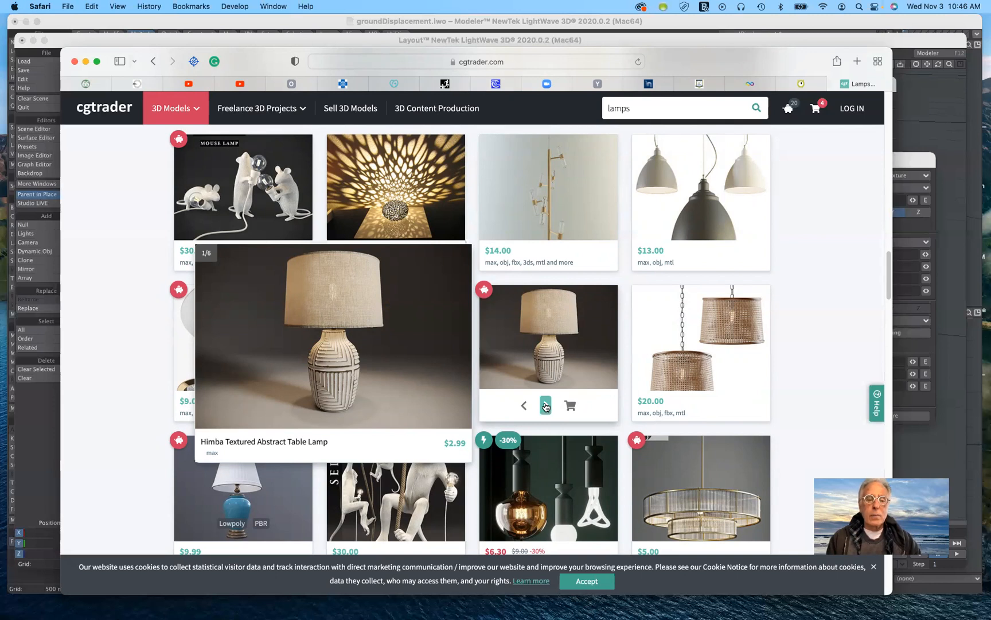
scroll(546, 408, "down", 2)
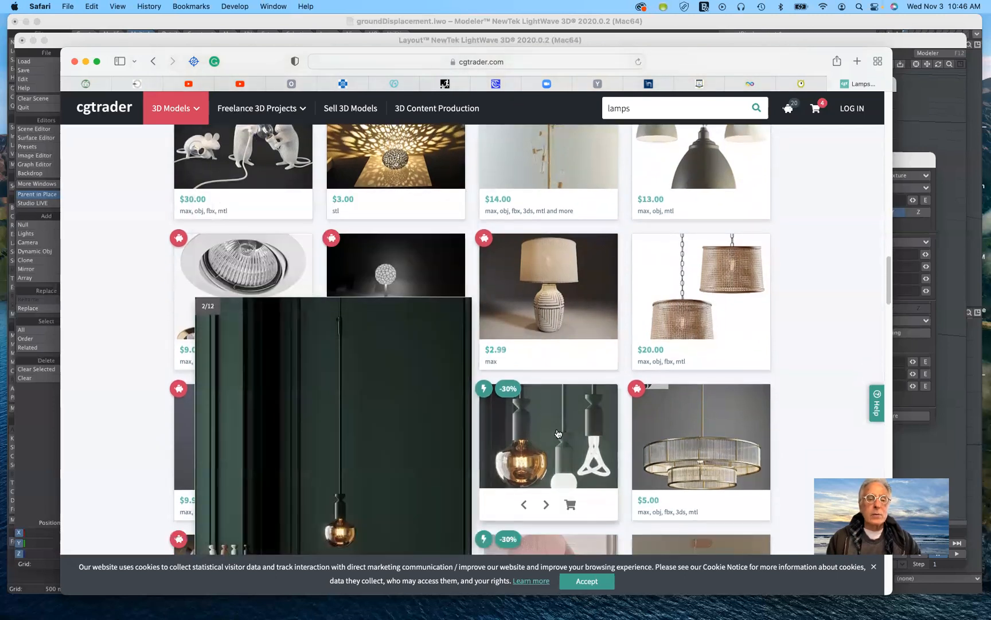
scroll(777, 364, "down", 5)
scroll(777, 363, "down", 3)
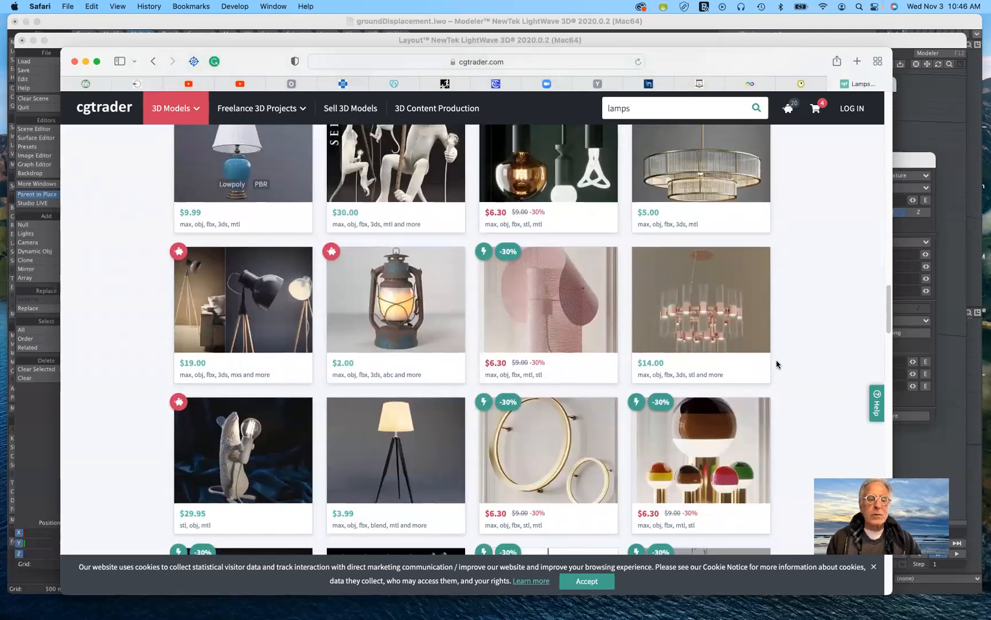
scroll(777, 364, "up", 6)
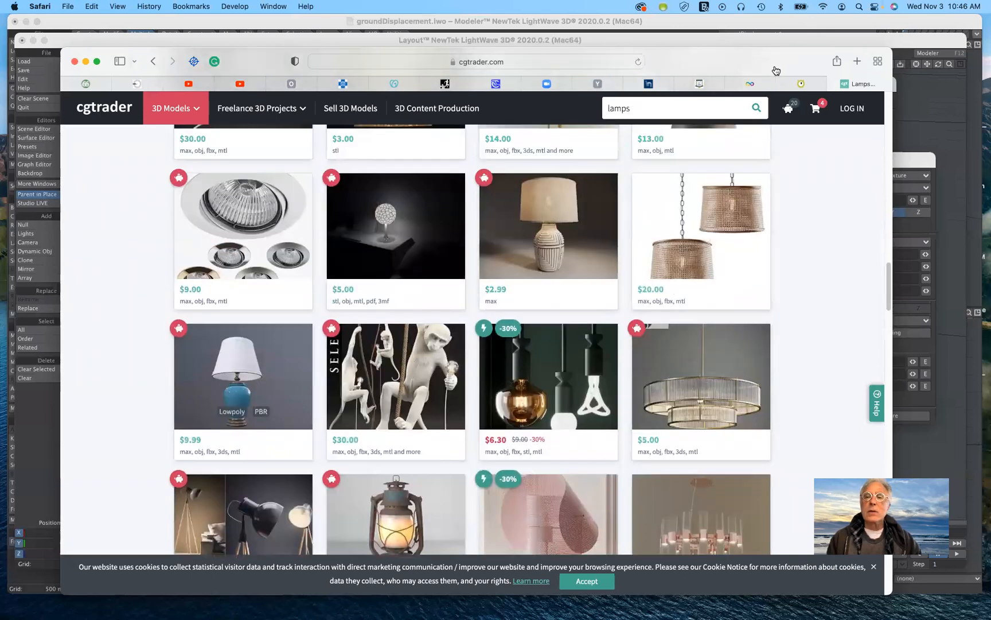
Minimize the Safari window to return to LightWave Layout and reposition the displacement map's Texture Editor beside the rippled ground.
double_click(780, 63)
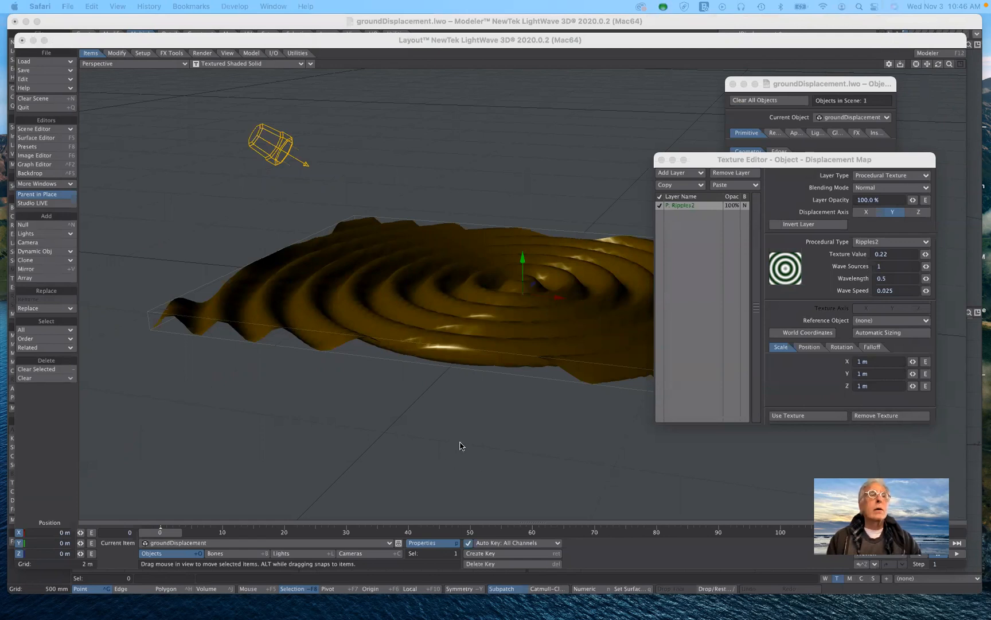
left_click(776, 166)
left_click_drag(776, 166, 802, 163)
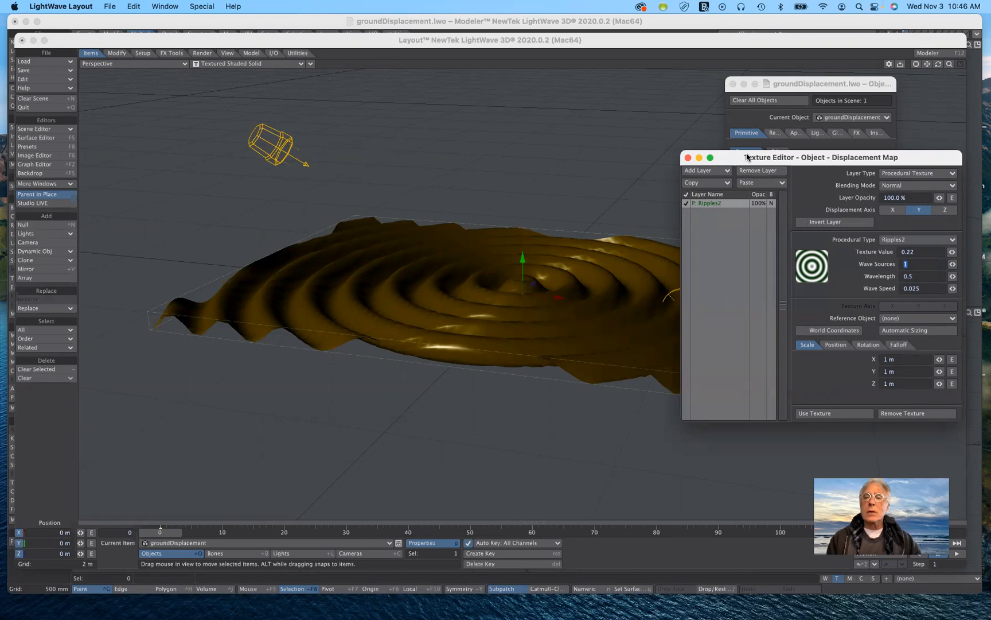
left_click_drag(739, 163, 714, 234)
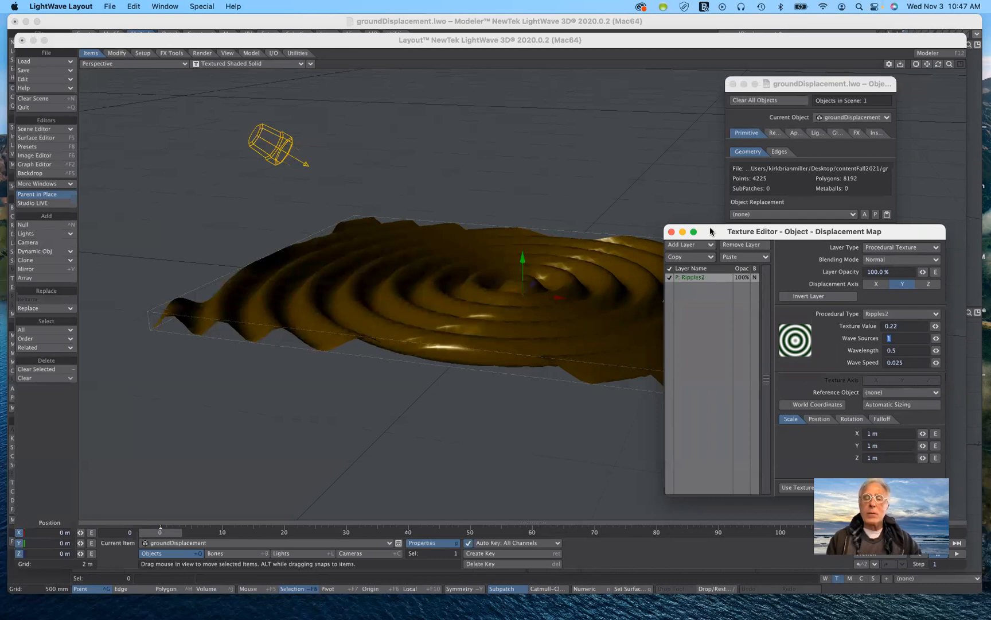
left_click_drag(710, 235, 718, 159)
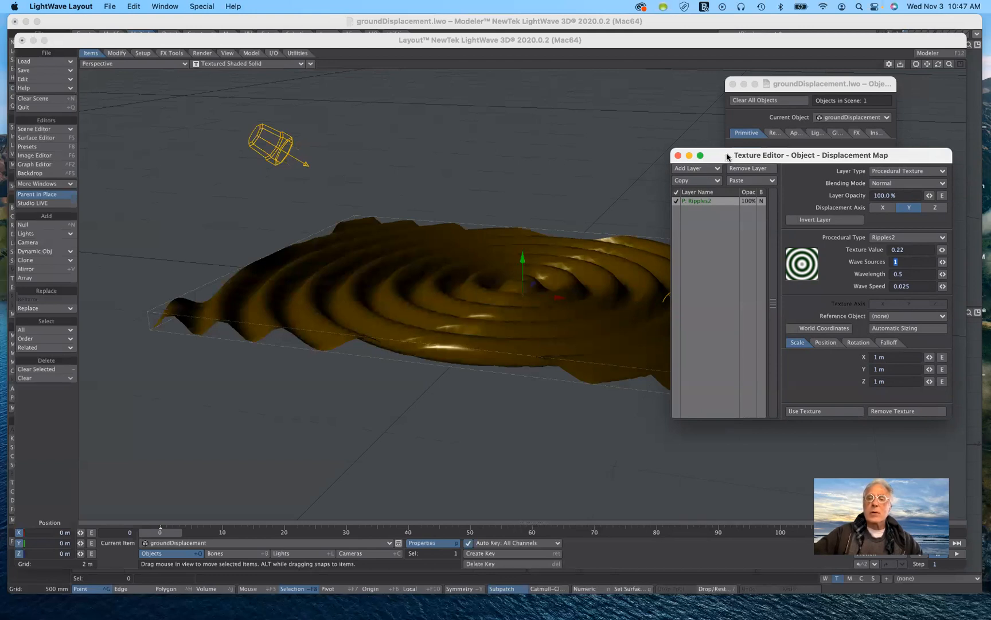
left_click_drag(723, 159, 721, 159)
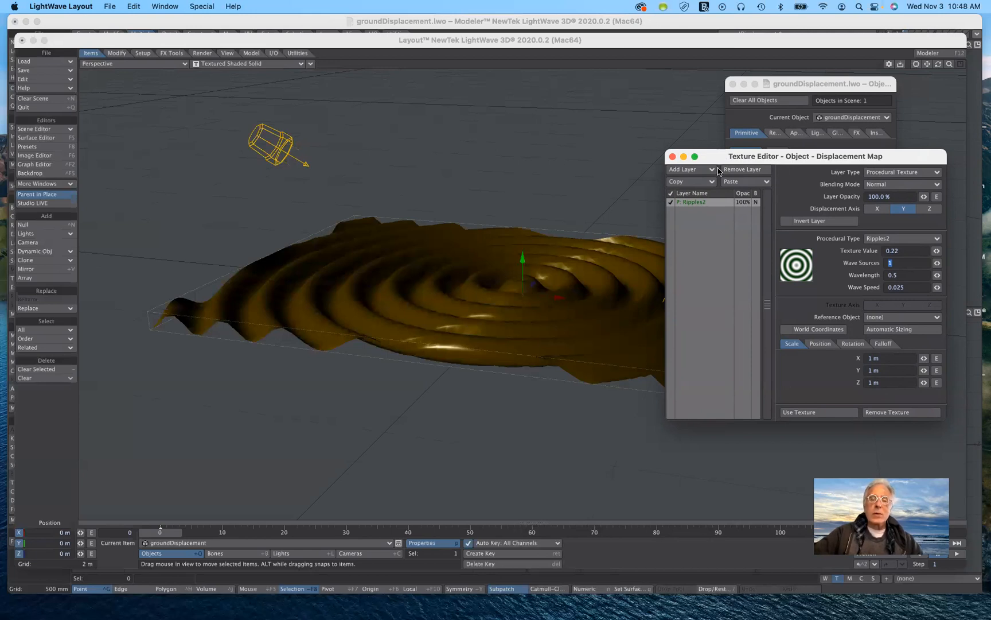
Switch from LightWave Layout to the desktop space where Photoshop is open.
key("ctrl+Left")
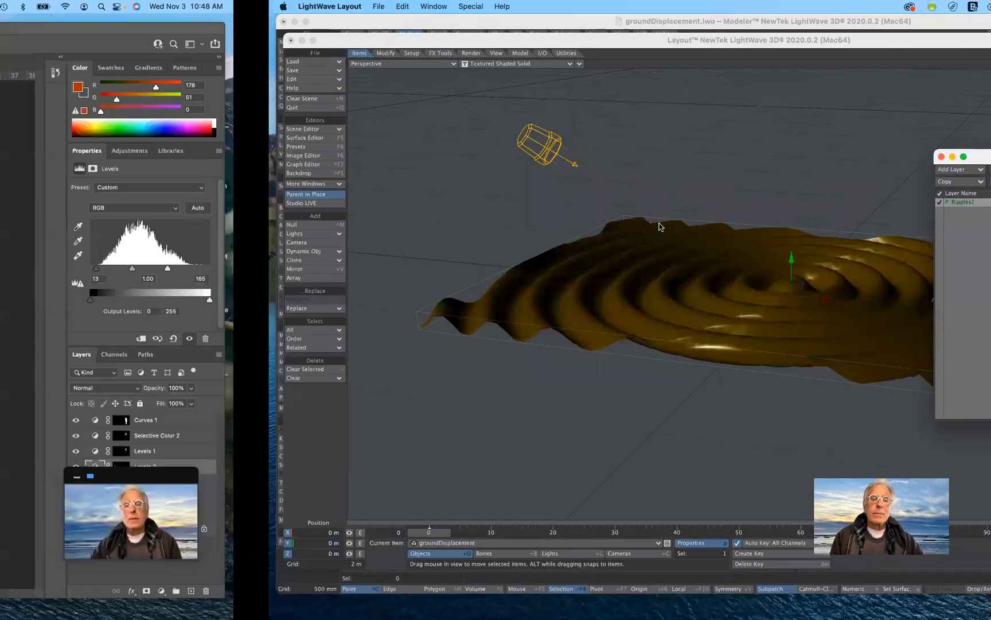